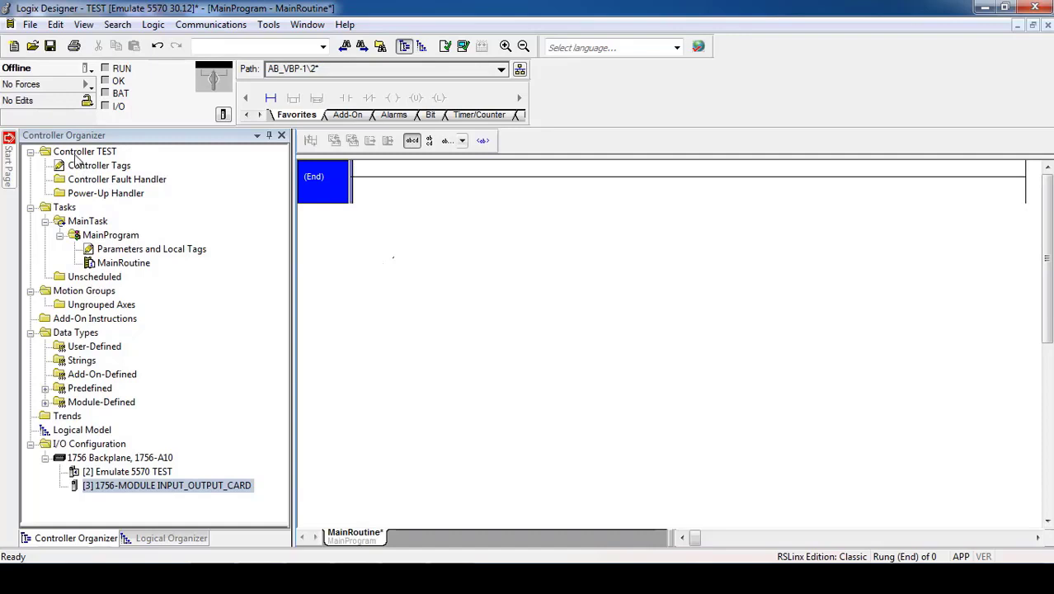
pyautogui.click(120, 252)
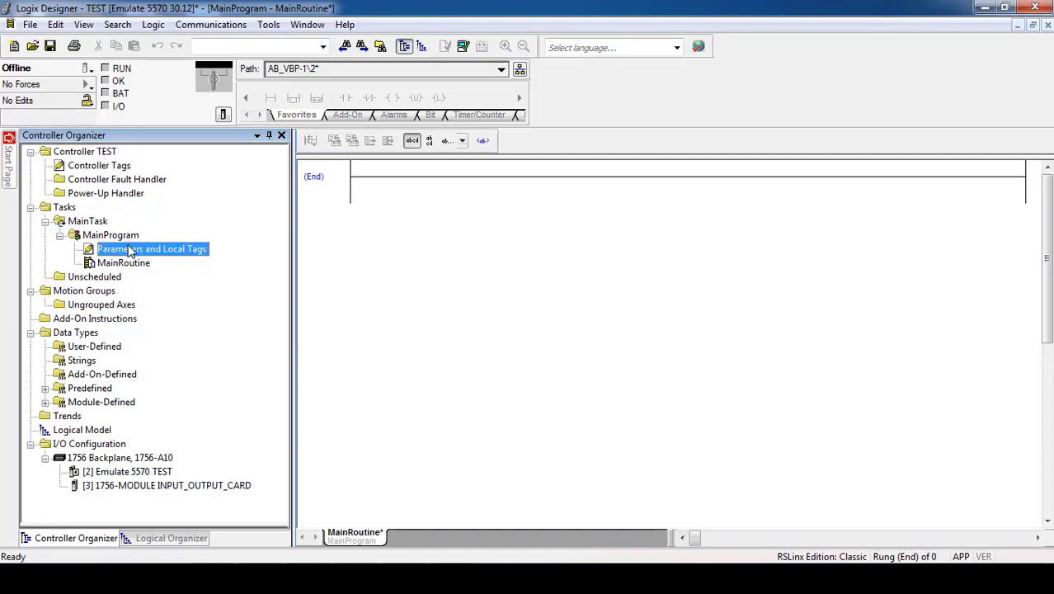
pyautogui.click(87, 170)
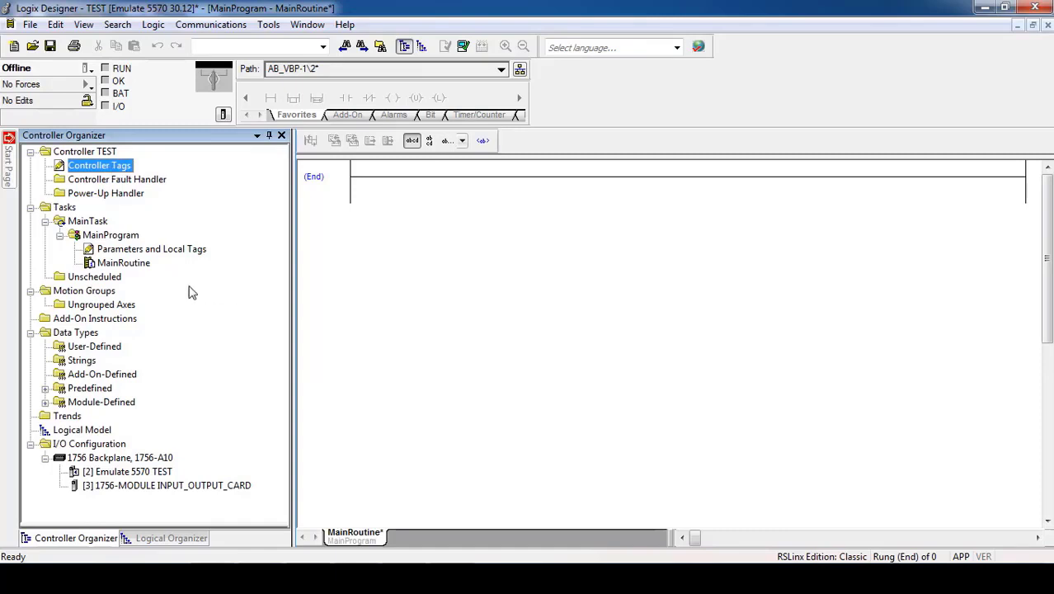
pyautogui.click(127, 250)
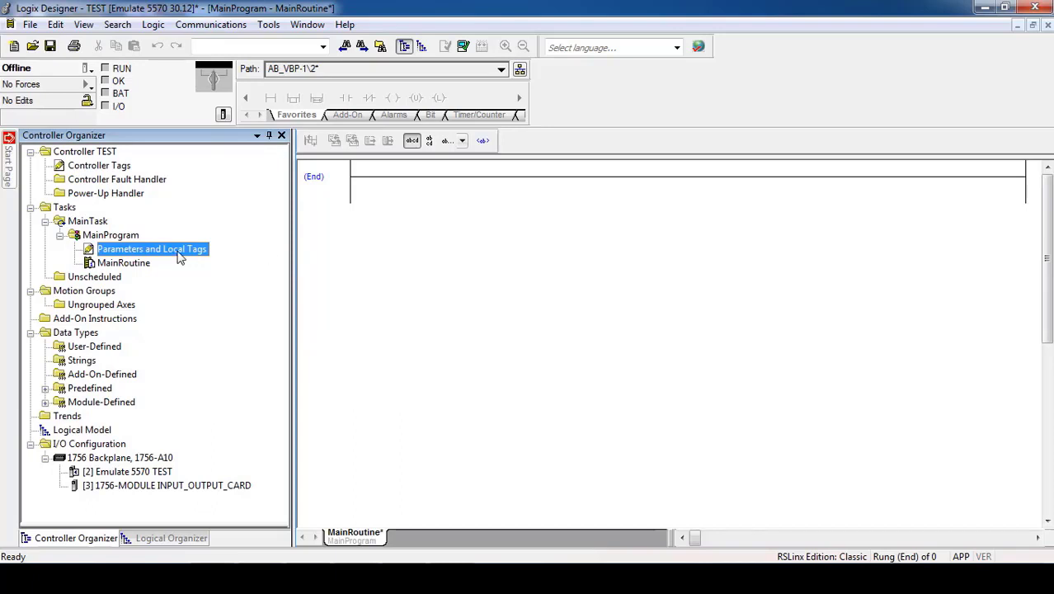
pyautogui.click(438, 216)
# Start a new controller tag named INPUT_00_START with the description "IT IS USING FOR START".
pyautogui.rightClick(118, 172)
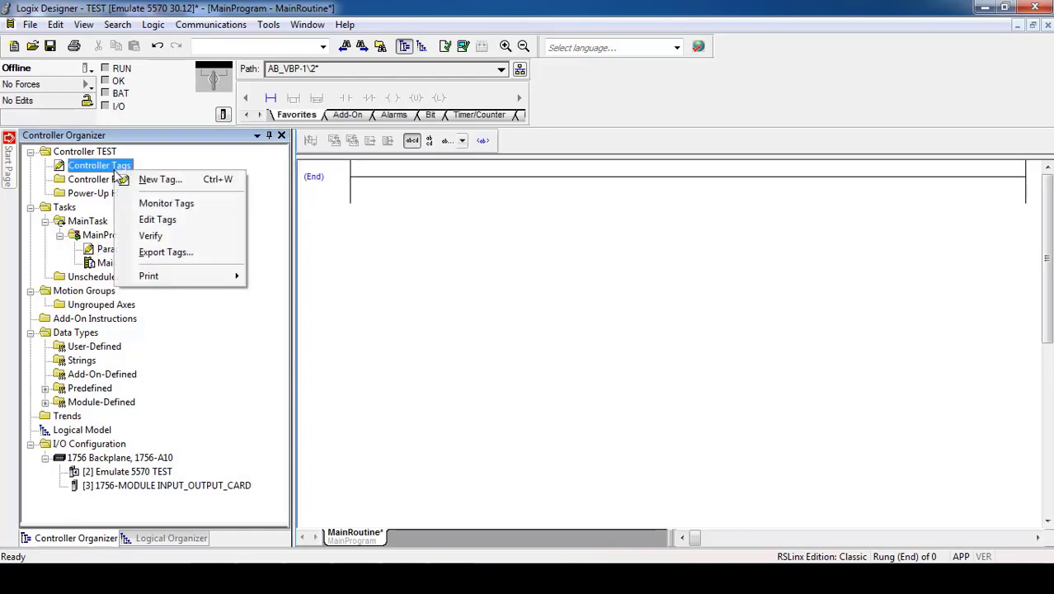
pyautogui.click(149, 186)
pyautogui.moveTo(409, 93); pyautogui.dragTo(365, 120)
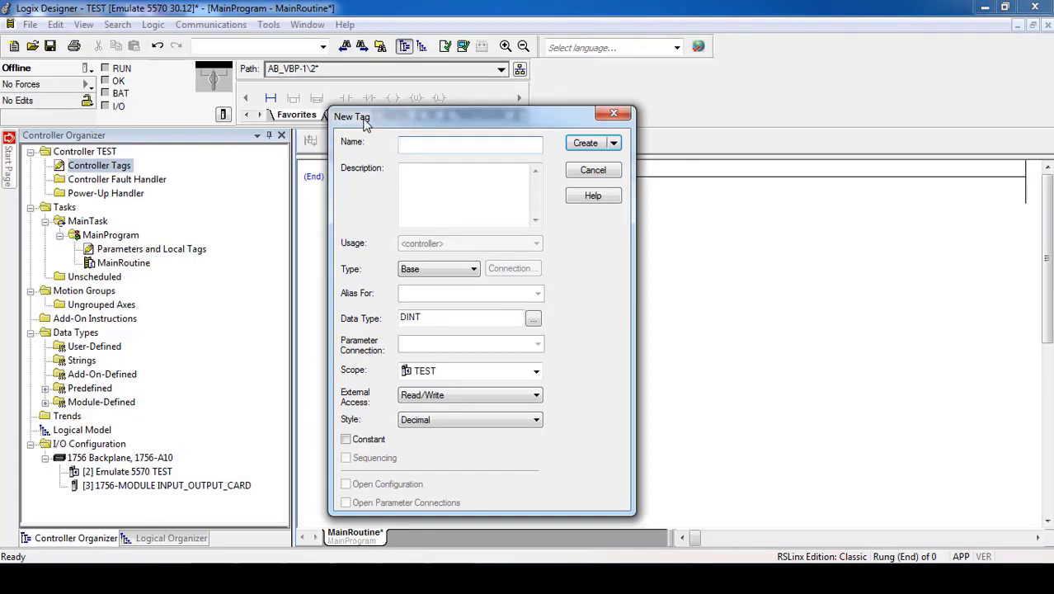
pyautogui.moveTo(365, 121)
pyautogui.mouseDown()
pyautogui.moveTo(355, 90)
pyautogui.moveTo(391, 180)
pyautogui.moveTo(371, 117)
pyautogui.mouseUp()
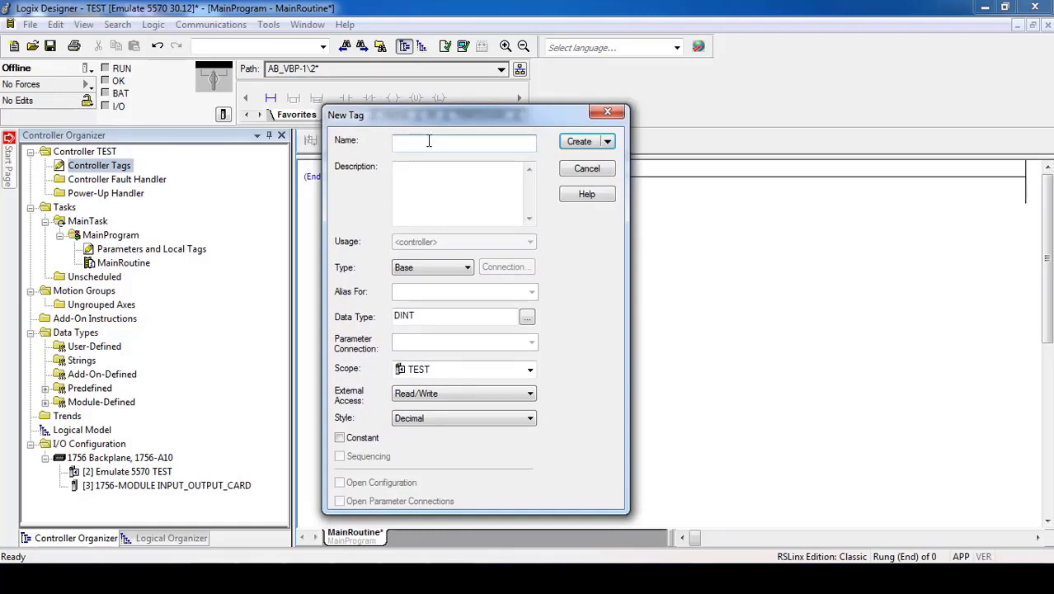
pyautogui.write('INPUT_1')
pyautogui.press('BackSpace')
pyautogui.write('00_START')
pyautogui.click(427, 180)
pyautogui.write('IT IS USING FOR START')
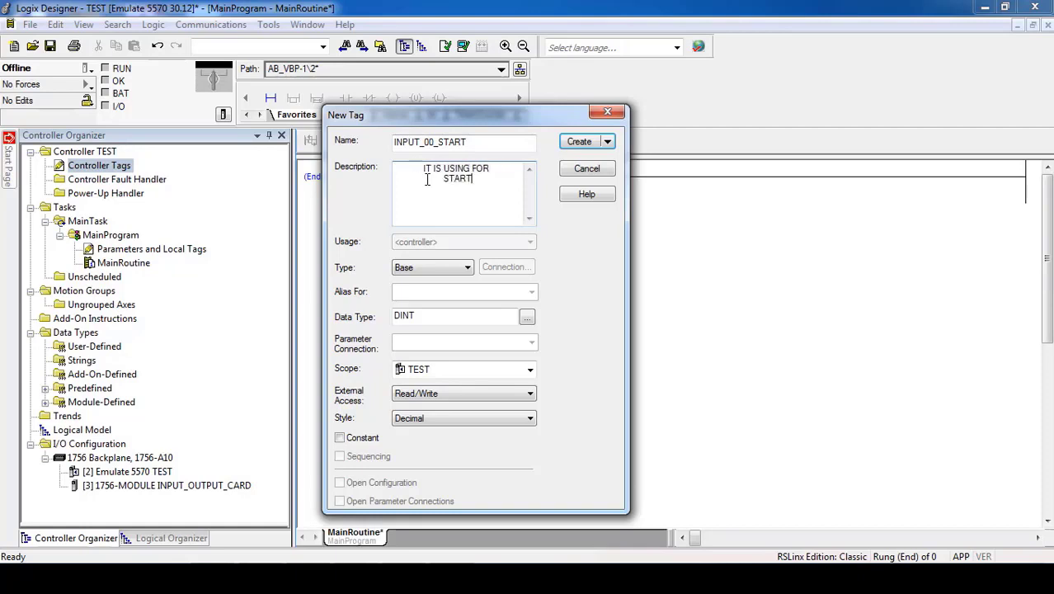
# Set the type of the INPUT_00_START tag to Alias.
pyautogui.click(418, 277)
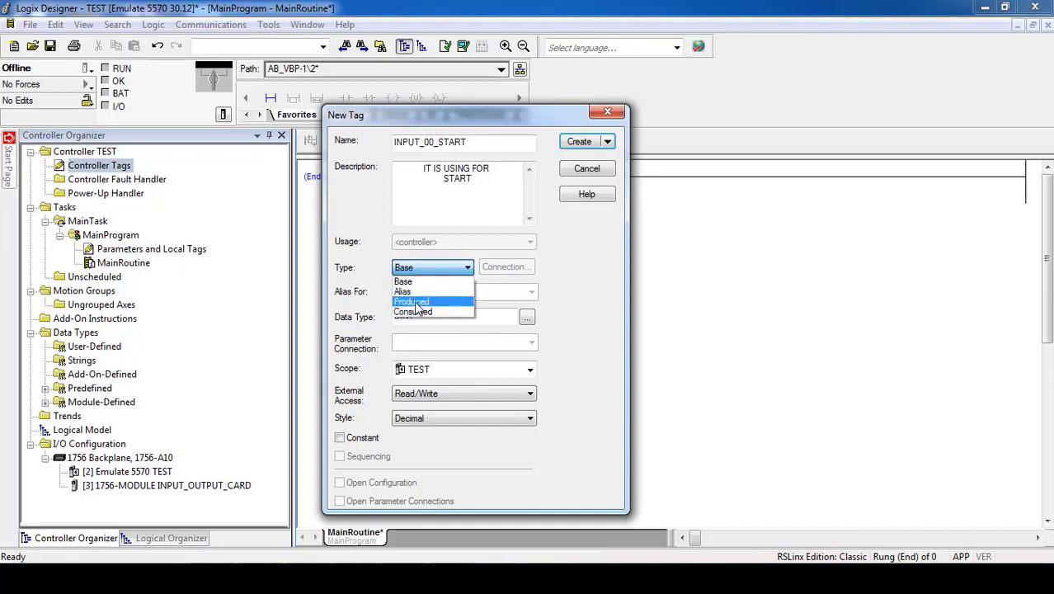
pyautogui.click(453, 148)
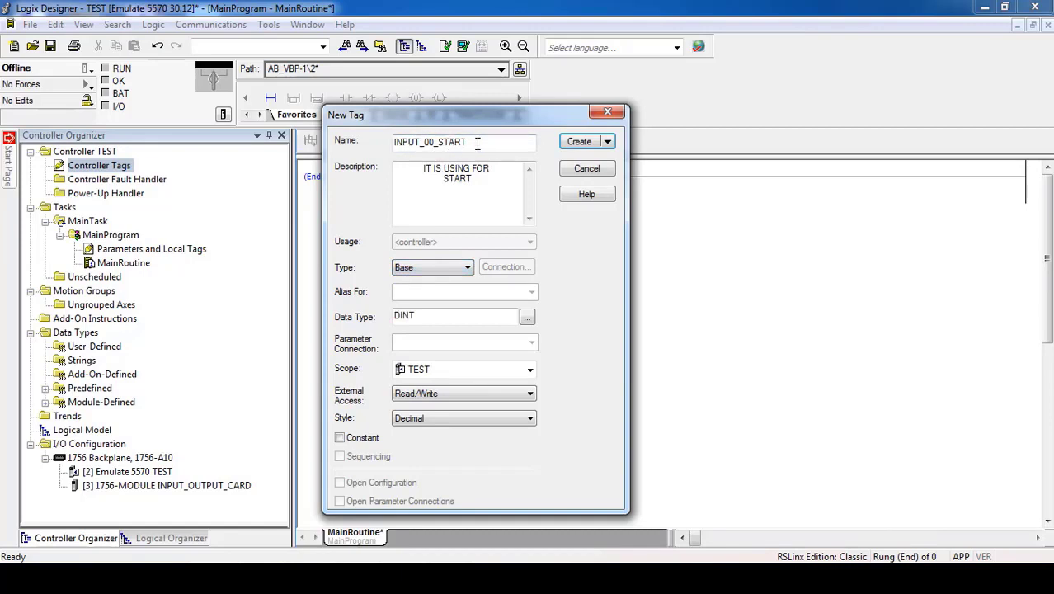
pyautogui.click(441, 268)
pyautogui.click(433, 296)
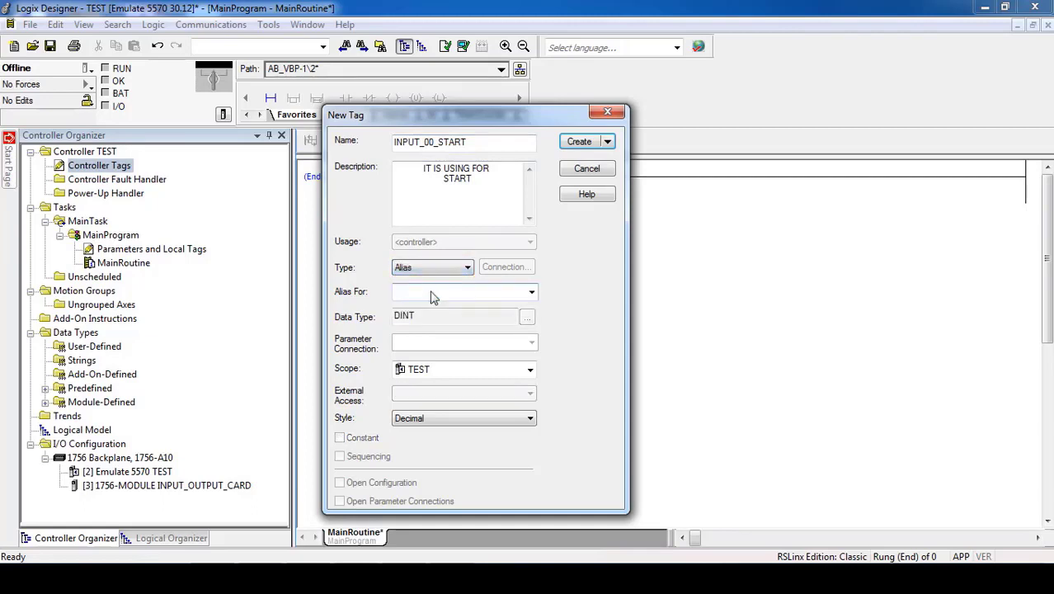
# Point the INPUT_00_START alias to module input bit Local:3:I.Data[0].0 and create the tag.
pyautogui.click(531, 293)
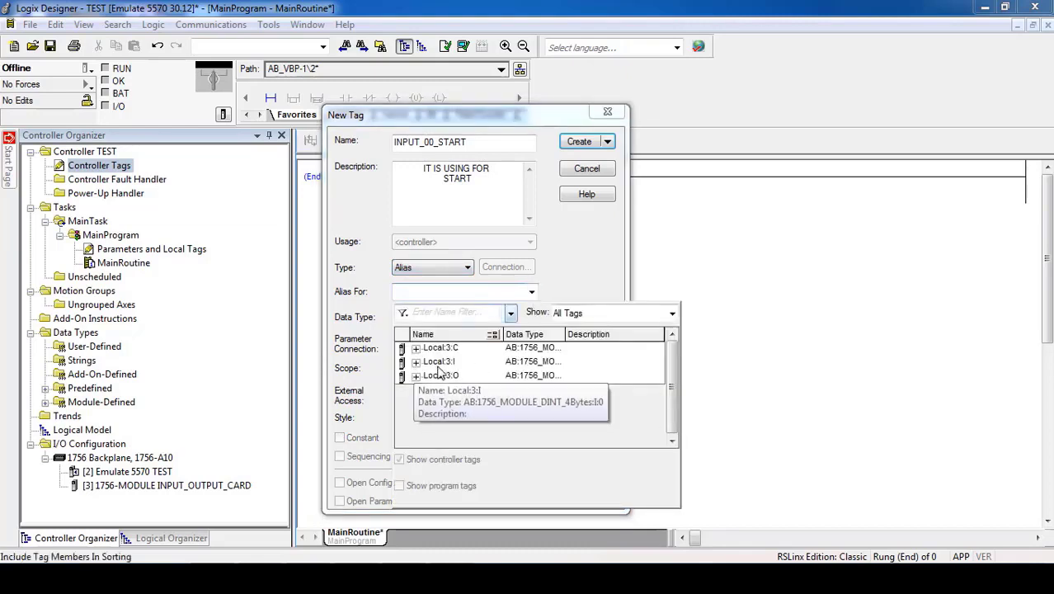
pyautogui.click(103, 492)
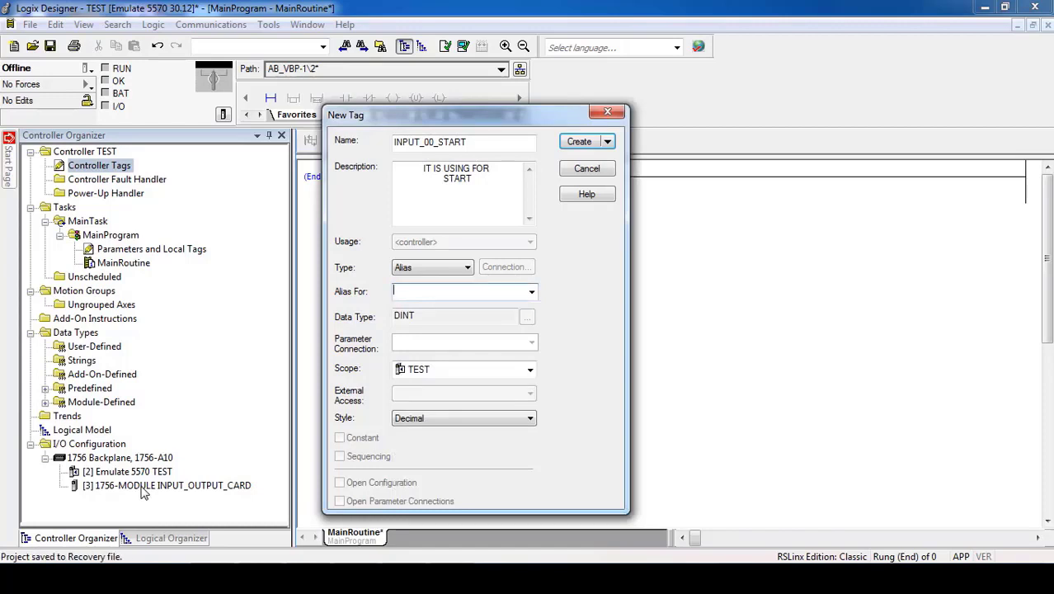
pyautogui.click(531, 292)
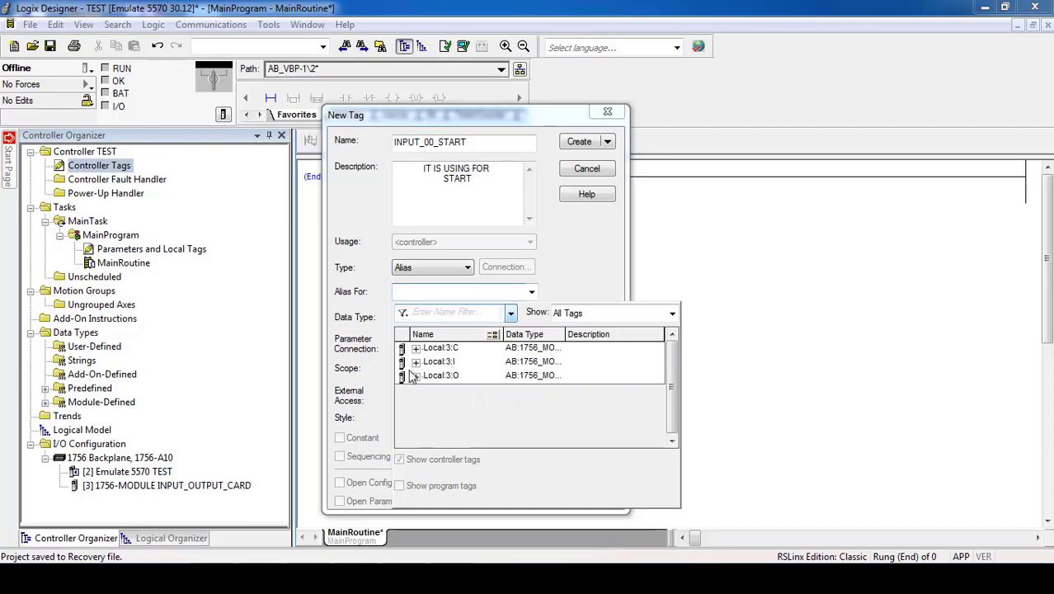
pyautogui.click(416, 364)
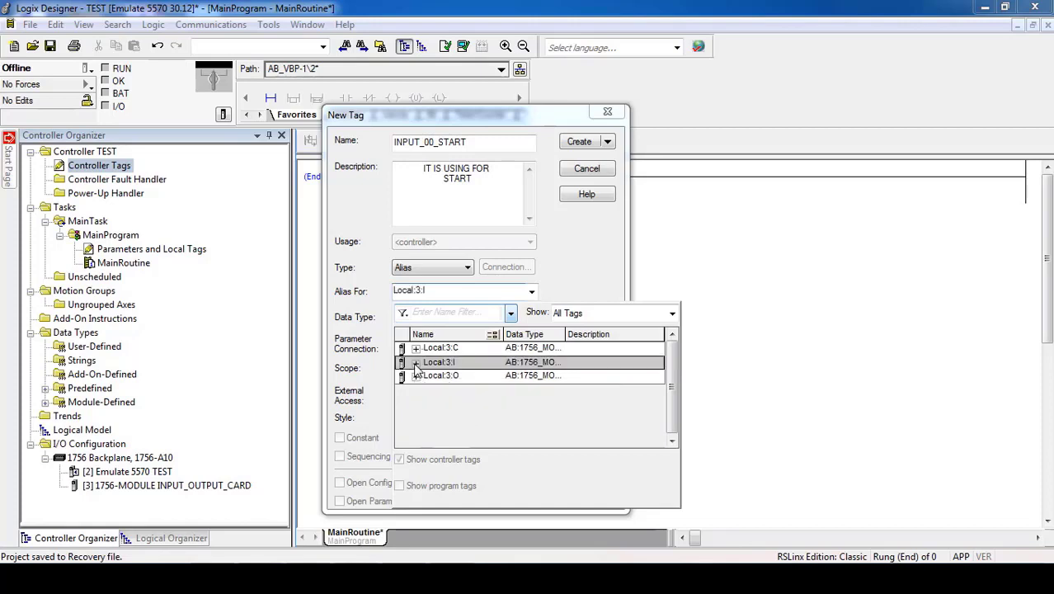
pyautogui.click(426, 376)
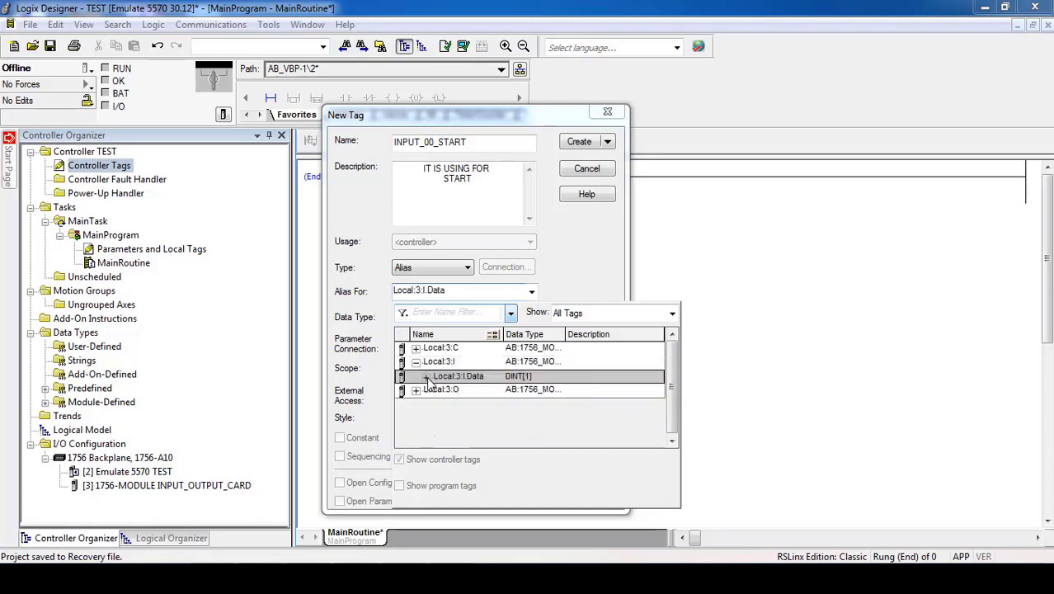
pyautogui.click(501, 391)
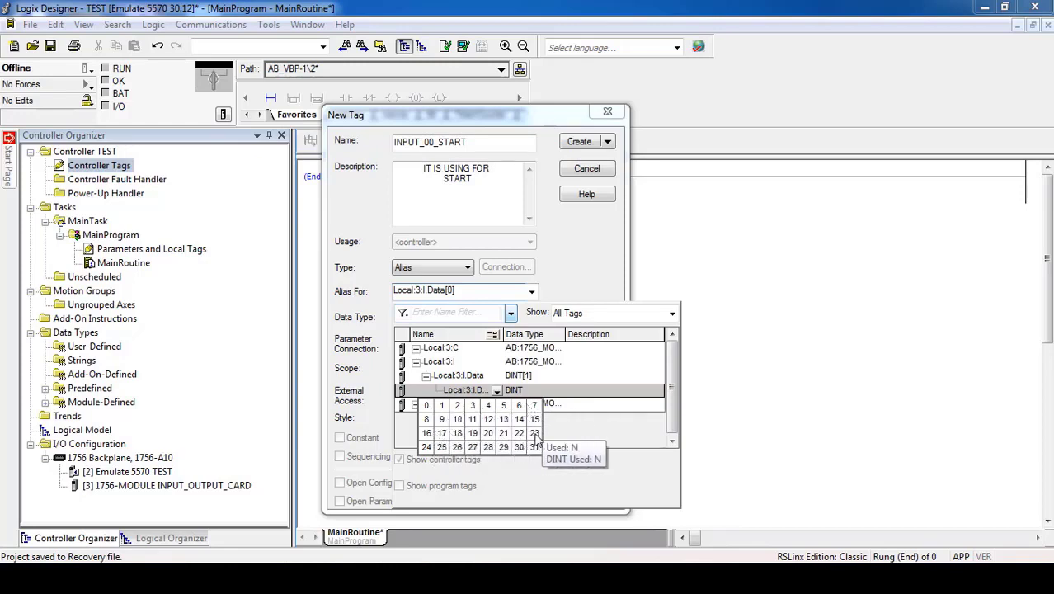
pyautogui.click(426, 405)
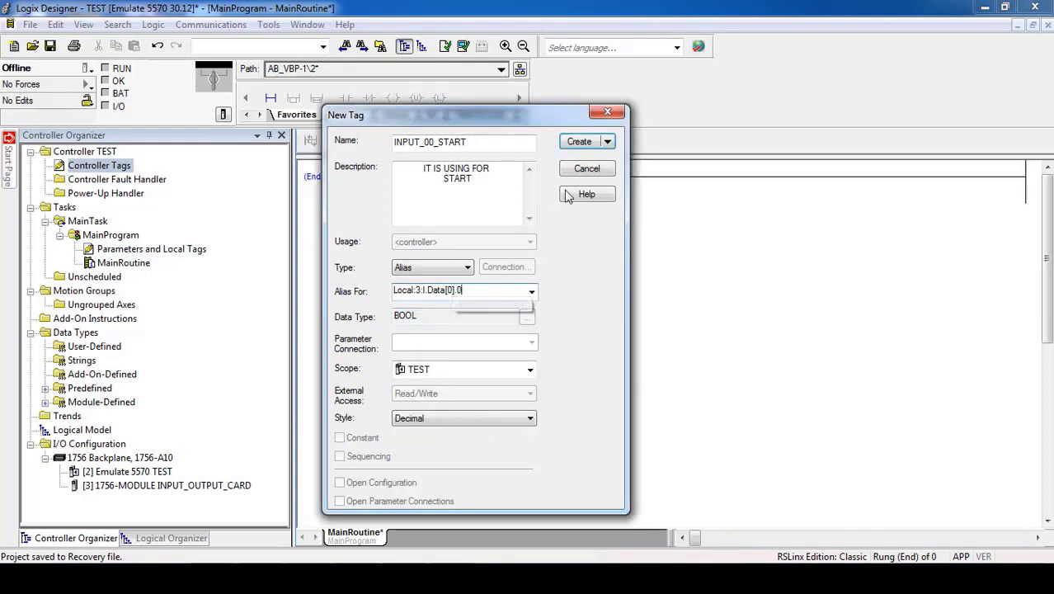
pyautogui.click(572, 145)
# Start a new controller tag named INPUT_01_STOP with the description "IT IS USING FOR STOP".
pyautogui.rightClick(122, 170)
pyautogui.click(130, 178)
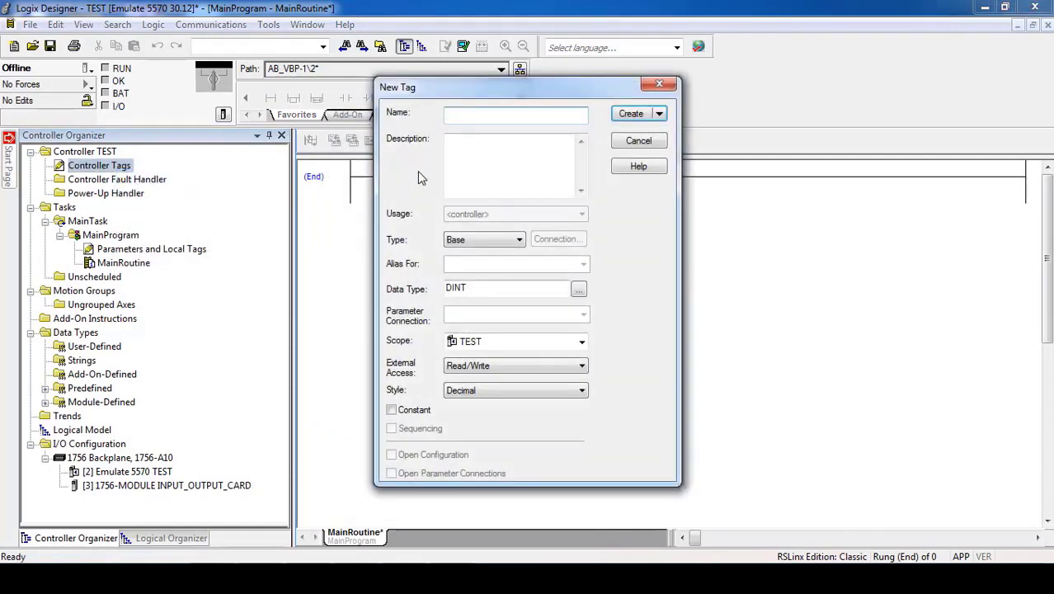
pyautogui.write('UT_01_STOP')
pyautogui.click(488, 171)
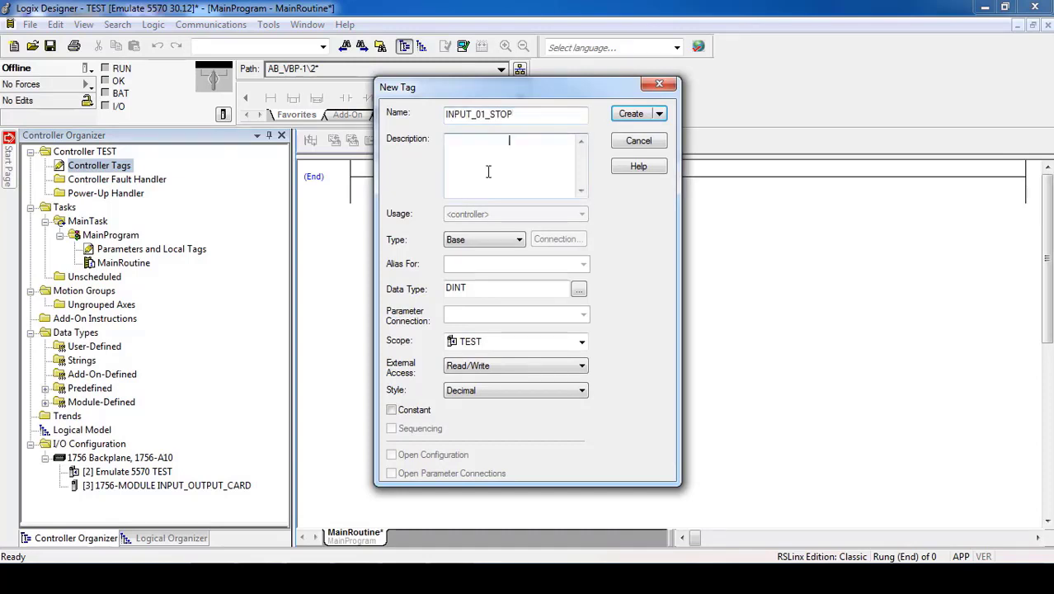
pyautogui.write('IT IS USING FOR STOP')
# Make INPUT_01_STOP an alias for module input bit Local:3:I.Data[0].1 and create the tag.
pyautogui.click(490, 241)
pyautogui.click(483, 260)
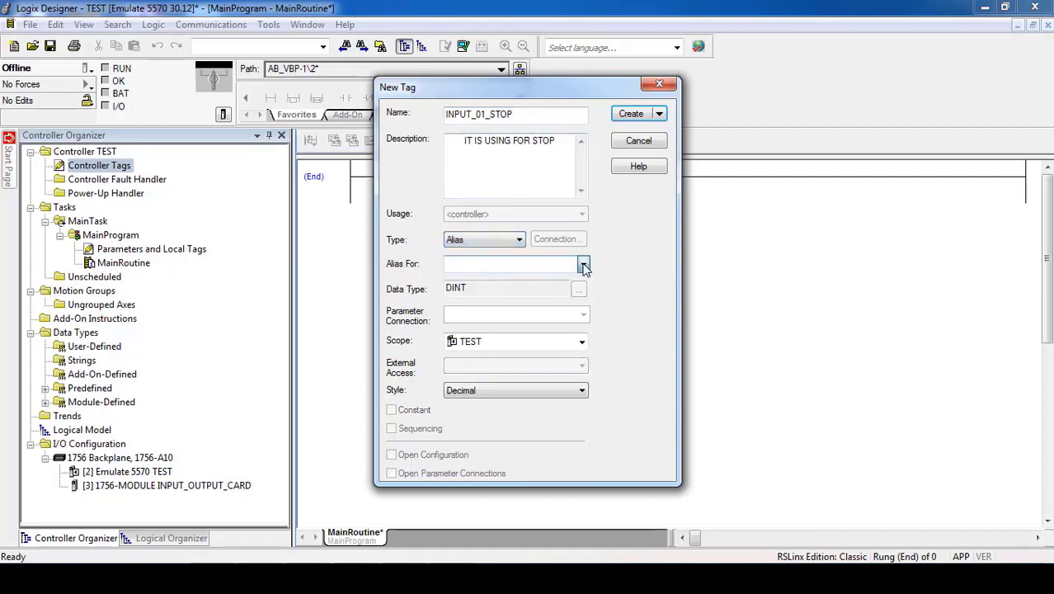
pyautogui.click(583, 264)
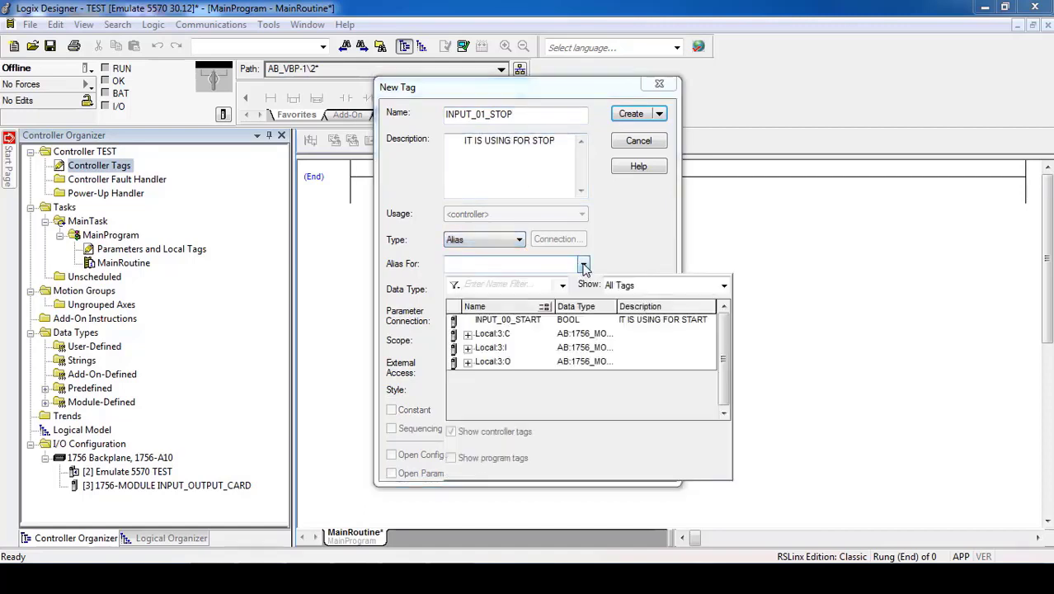
pyautogui.click(468, 348)
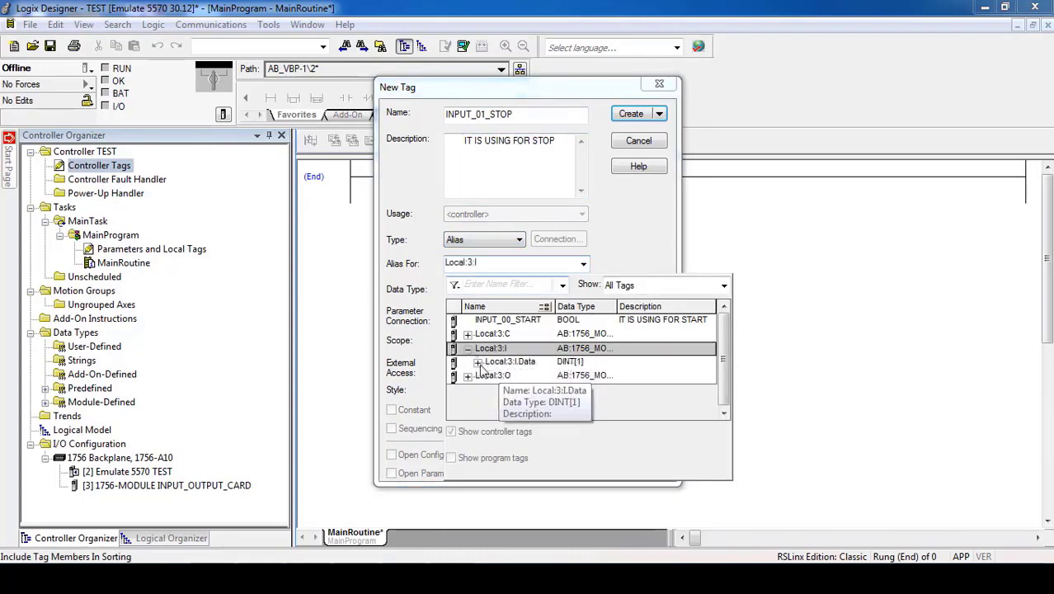
pyautogui.click(477, 363)
pyautogui.click(516, 376)
pyautogui.click(548, 376)
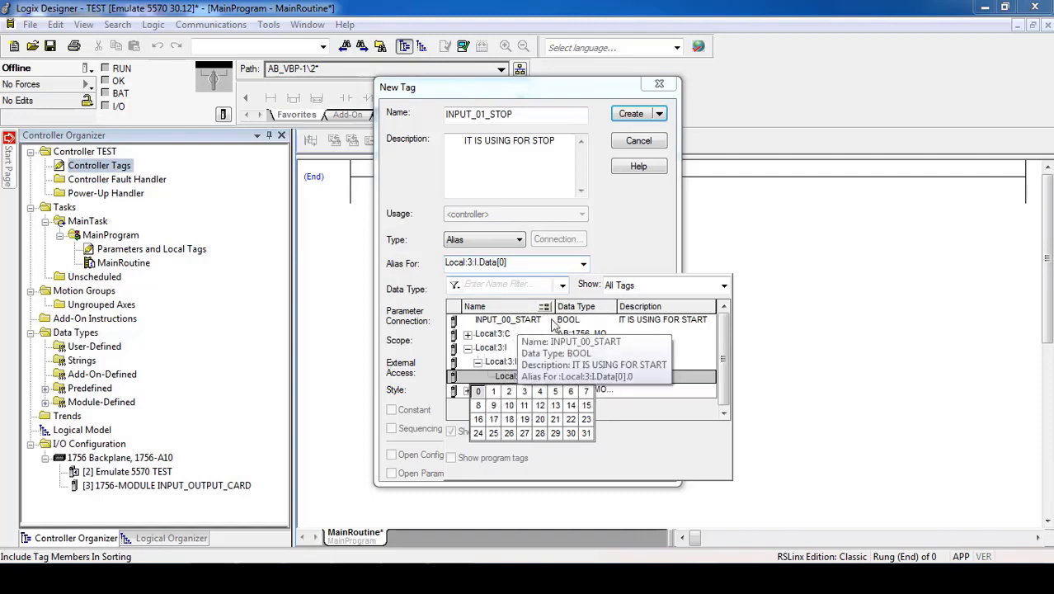
pyautogui.click(493, 391)
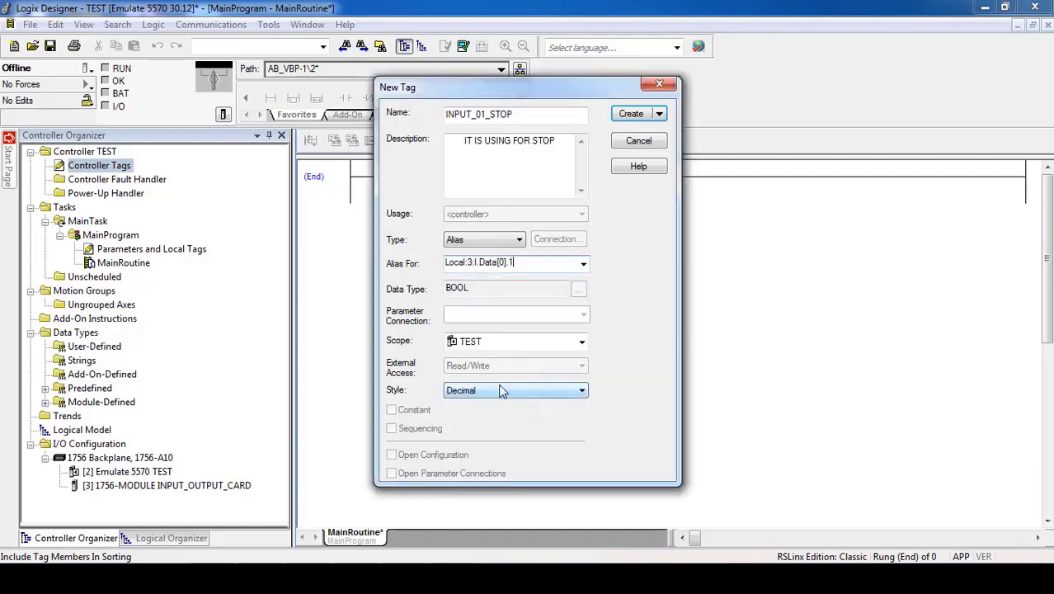
pyautogui.click(631, 115)
# Start a new controller tag named OUTPUT_00_MOTOR_ONE with the description "THIS IS FOR MOTOR 1".
pyautogui.rightClick(130, 169)
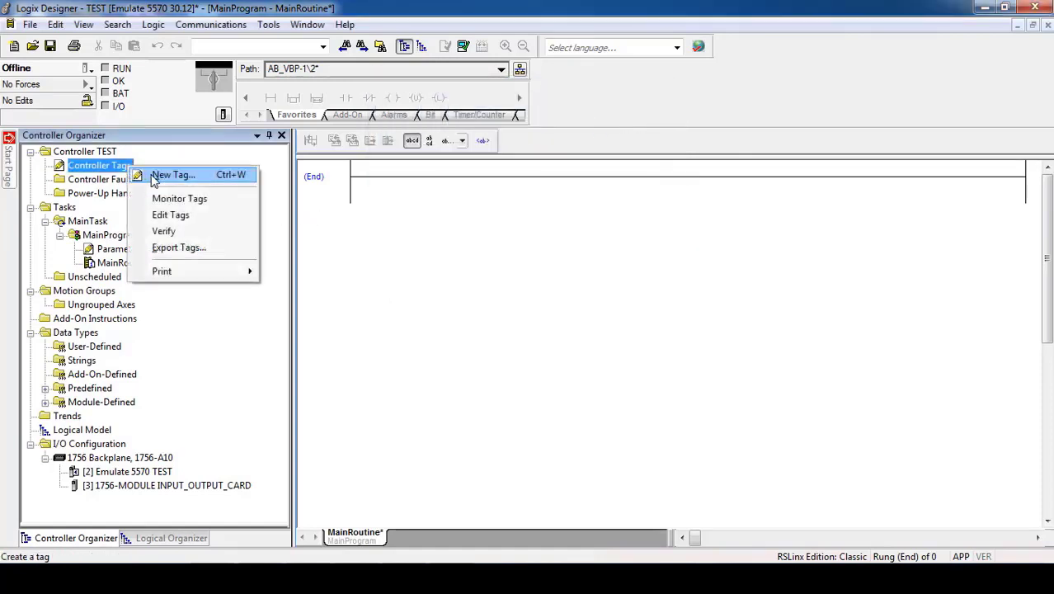
pyautogui.click(154, 176)
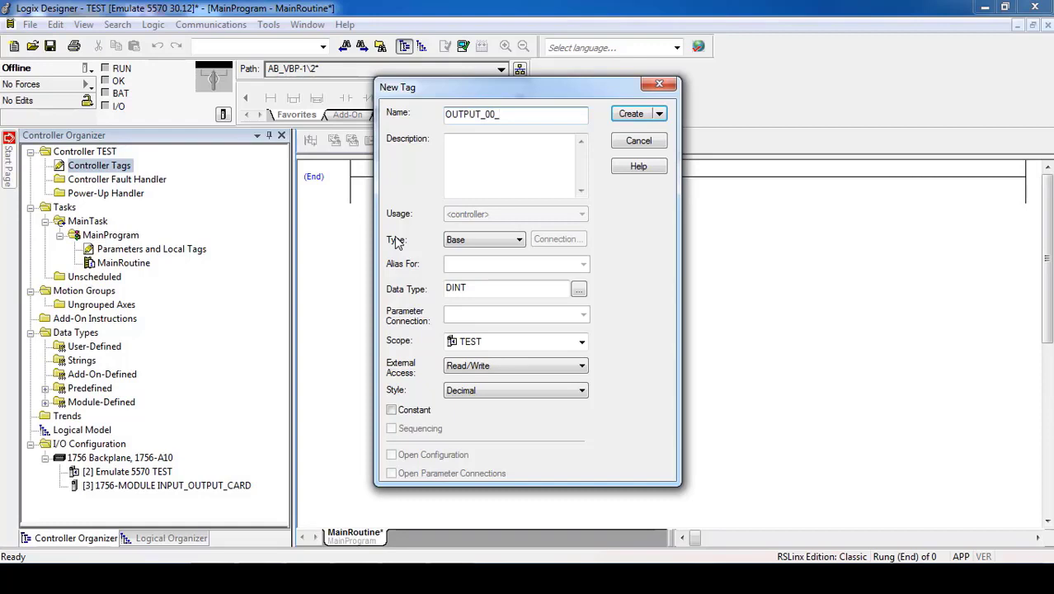
pyautogui.write('OR_00')
pyautogui.click(481, 168)
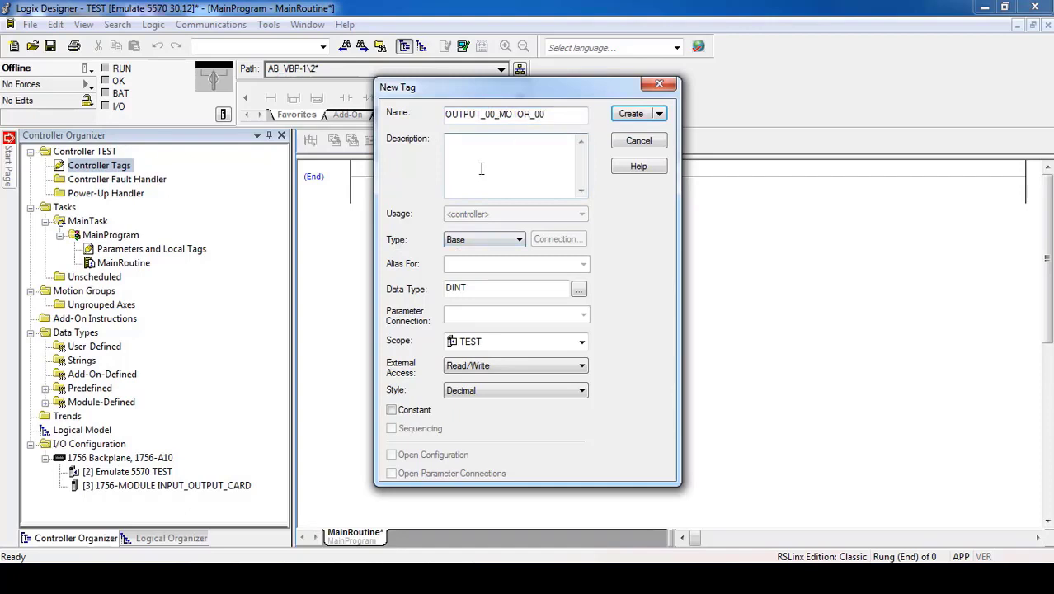
pyautogui.write('THIS IS FOR MOTOR 1')
pyautogui.click(560, 118)
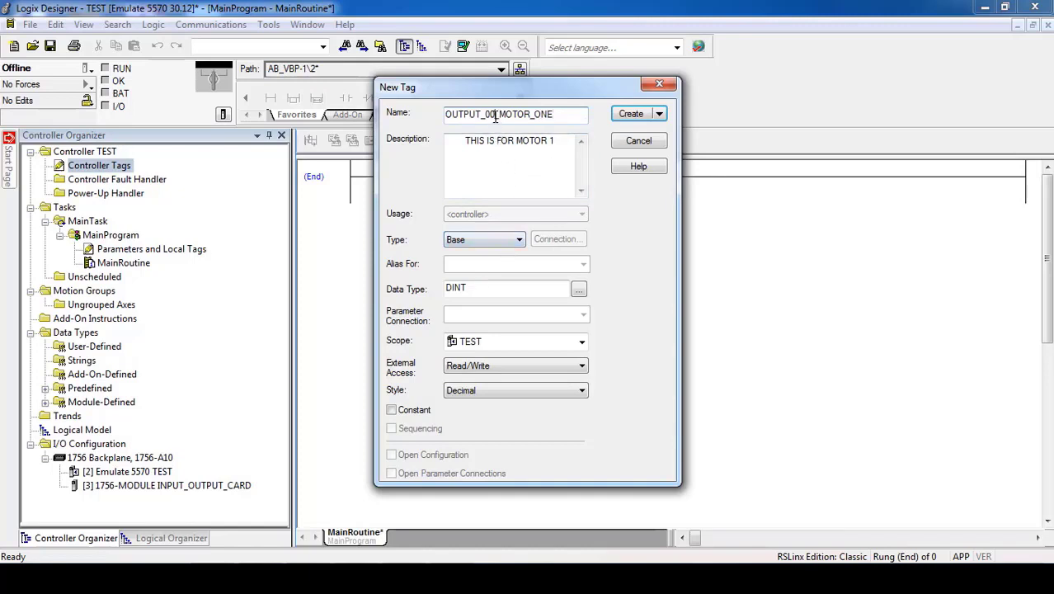
# Make OUTPUT_00_MOTOR_ONE an alias for module output bit Local:3:O.Data[0].0 and create the tag.
pyautogui.click(495, 240)
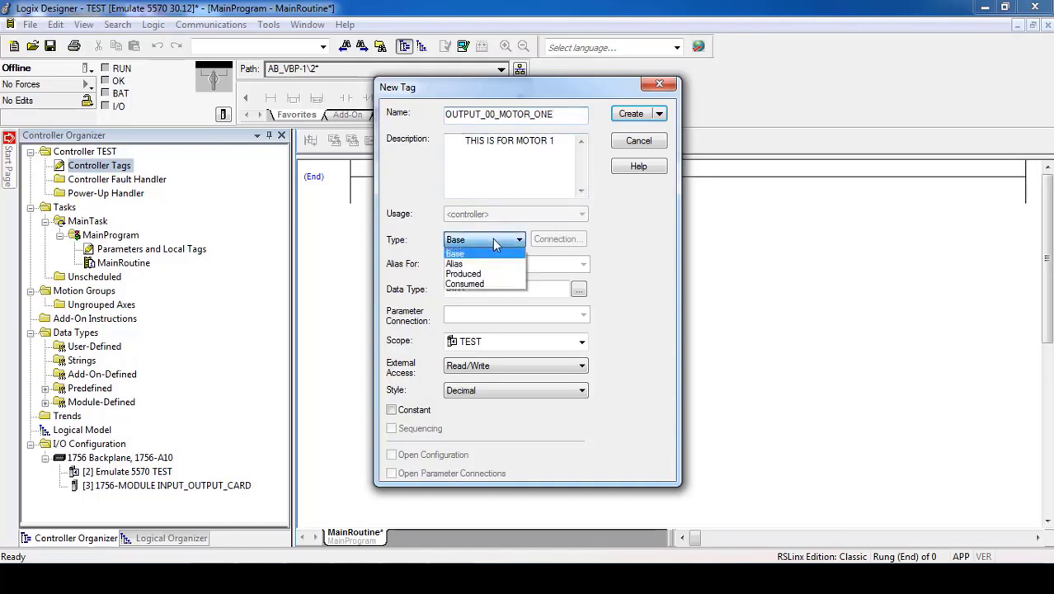
pyautogui.click(489, 264)
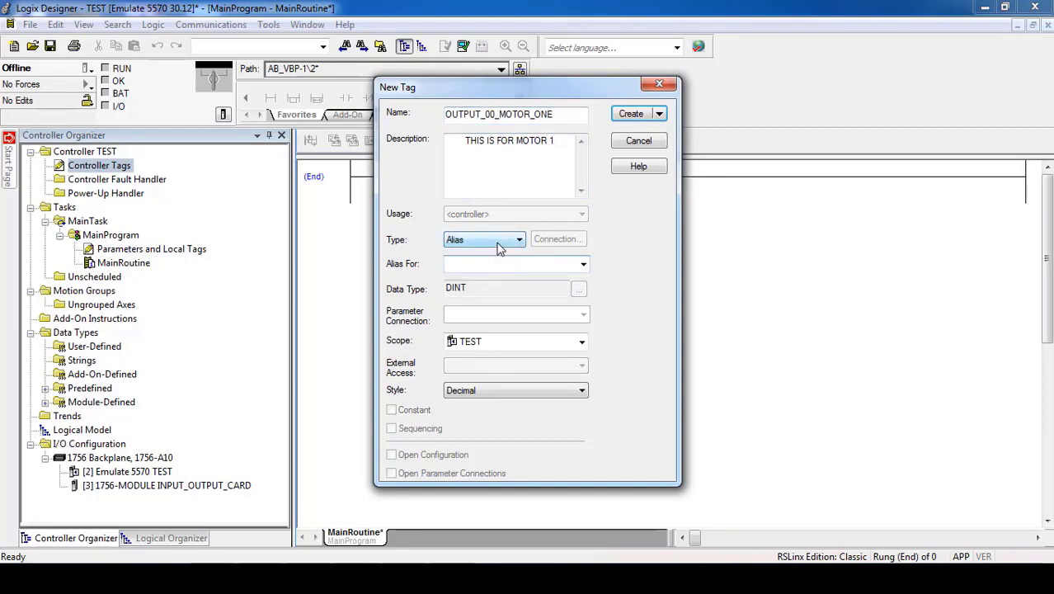
pyautogui.click(583, 264)
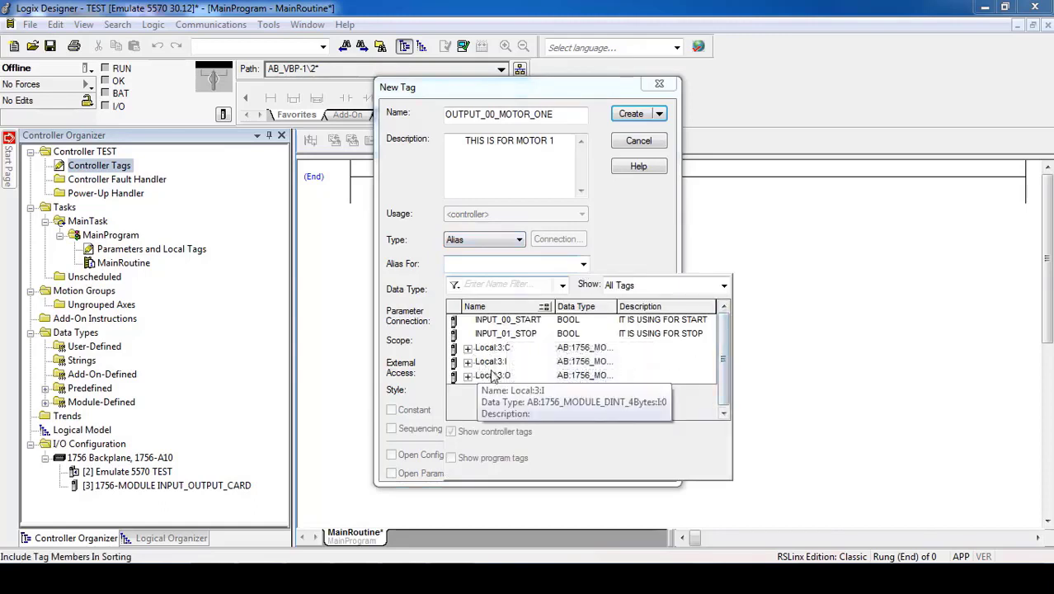
pyautogui.click(468, 376)
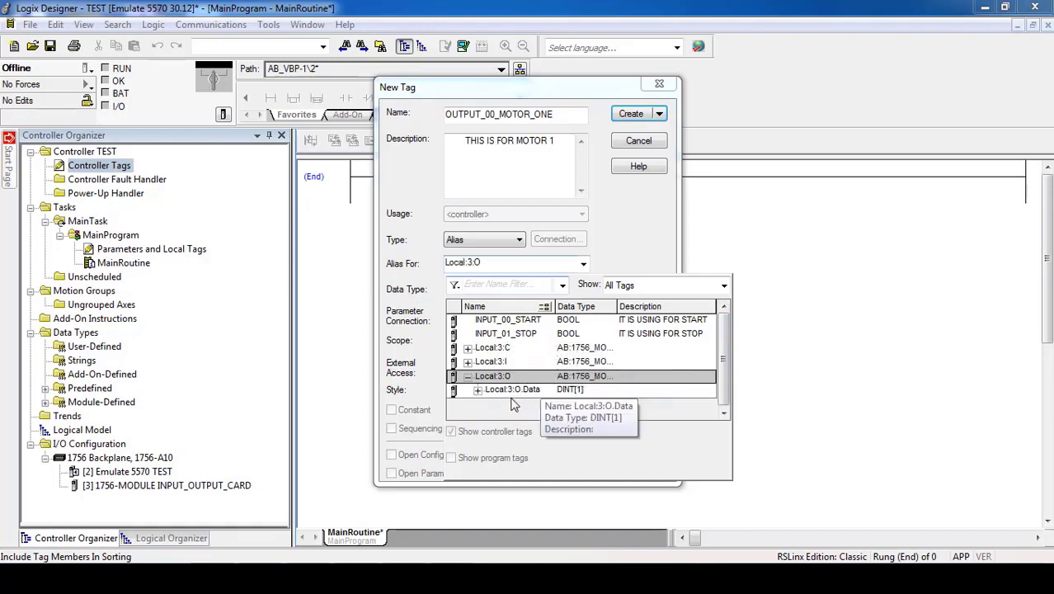
pyautogui.click(478, 389)
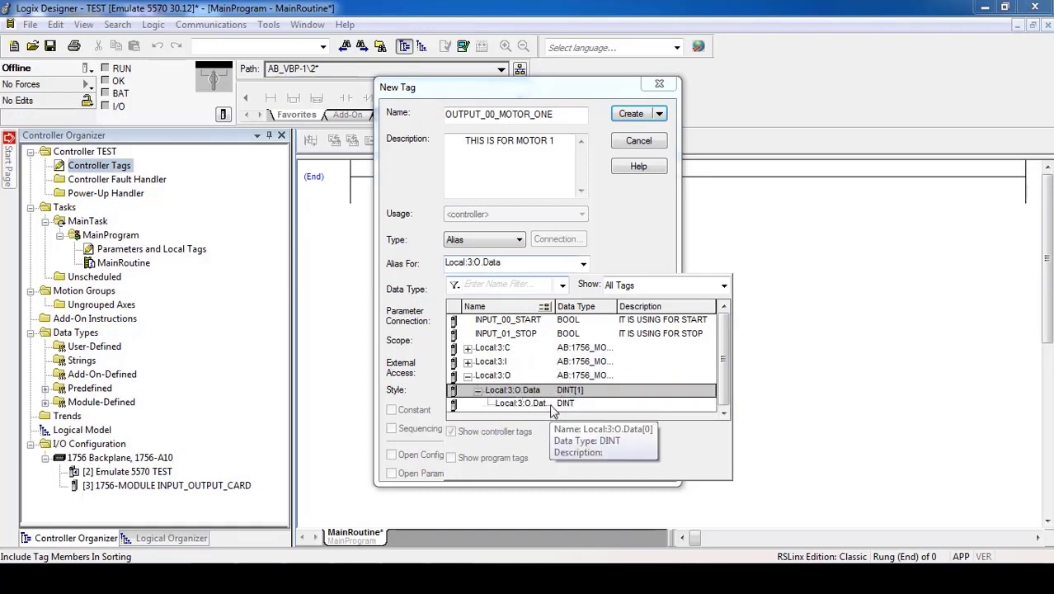
pyautogui.click(552, 411)
pyautogui.click(547, 404)
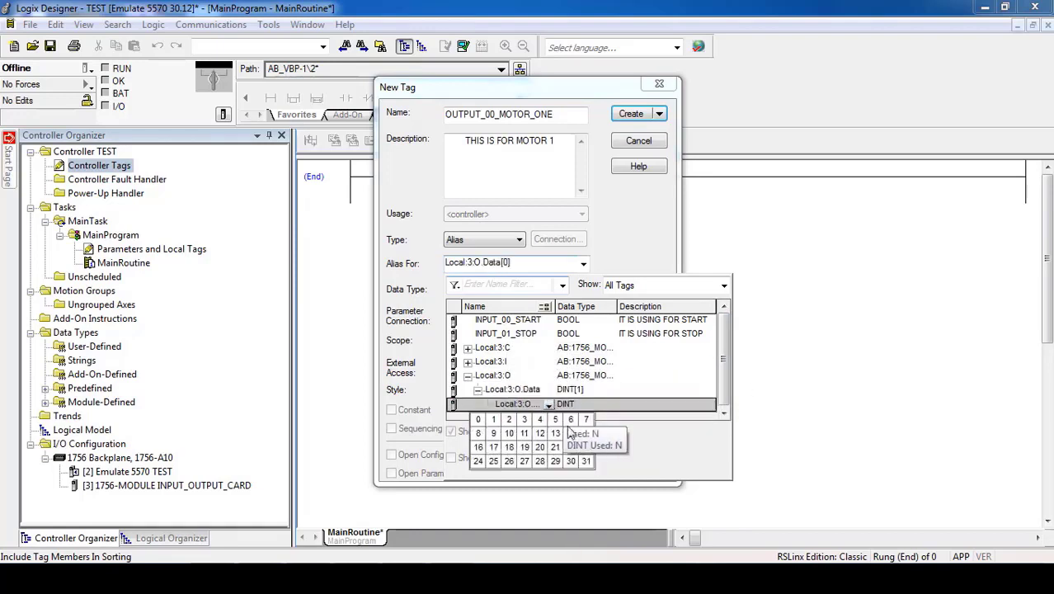
pyautogui.click(478, 419)
pyautogui.click(631, 113)
# Start a new controller tag named OUTPUT_01_MOTOR_SECOND with the description "THIS IS FOR MOTOR 2".
pyautogui.rightClick(115, 169)
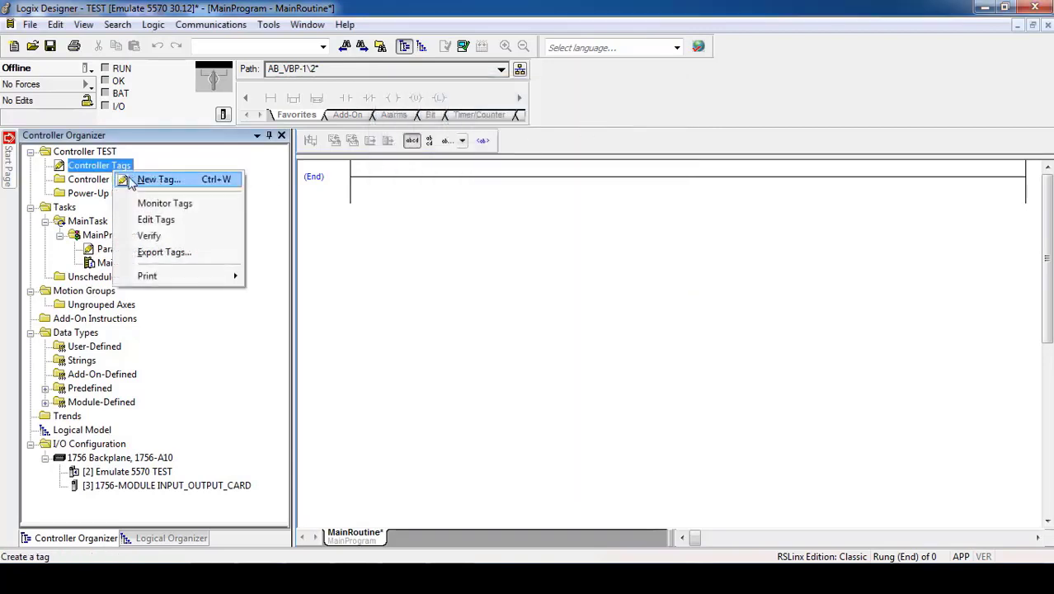
pyautogui.click(156, 179)
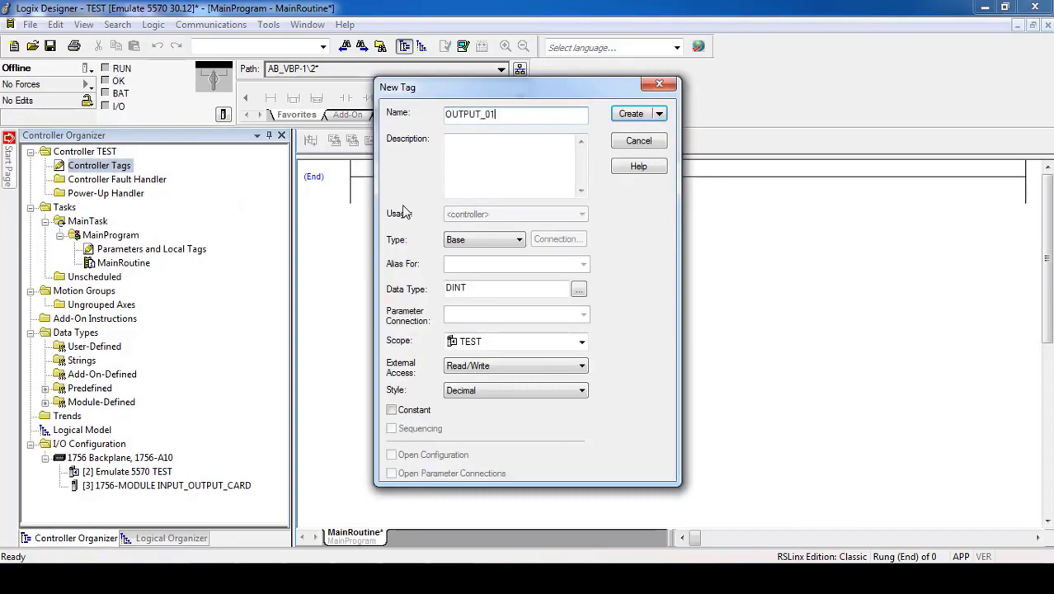
pyautogui.write('OUTPUT_01_MOTOR_SECOND')
pyautogui.click(474, 158)
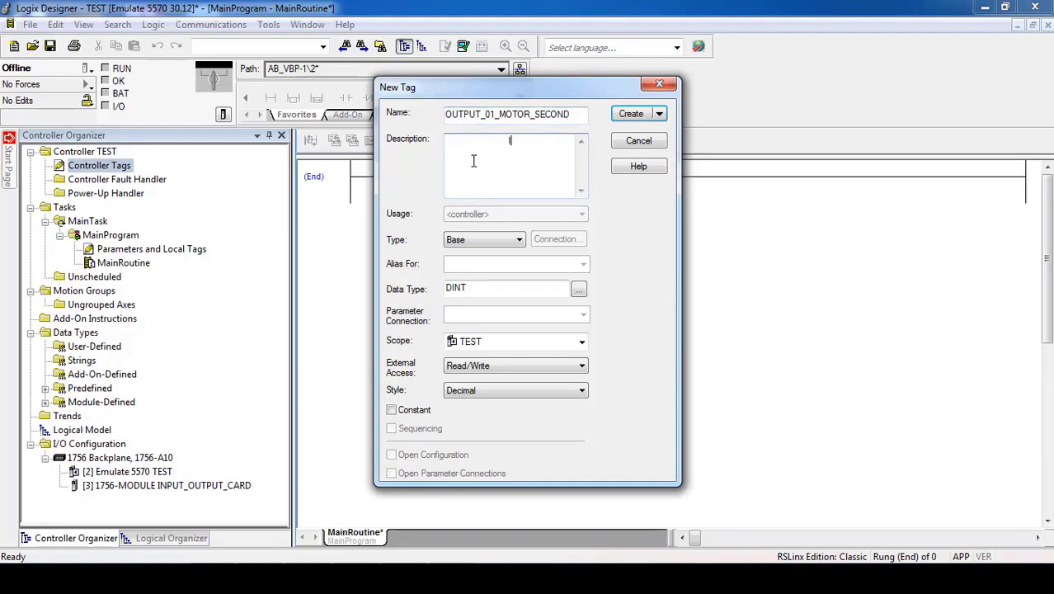
pyautogui.write('THIS IS FOR MOTOR 2')
# Make OUTPUT_01_MOTOR_SECOND an alias for module output bit Local:3:O.Data[0].1 and create the tag.
pyautogui.click(484, 240)
pyautogui.click(459, 261)
pyautogui.click(583, 264)
pyautogui.doubleClick(508, 376)
pyautogui.click(477, 377)
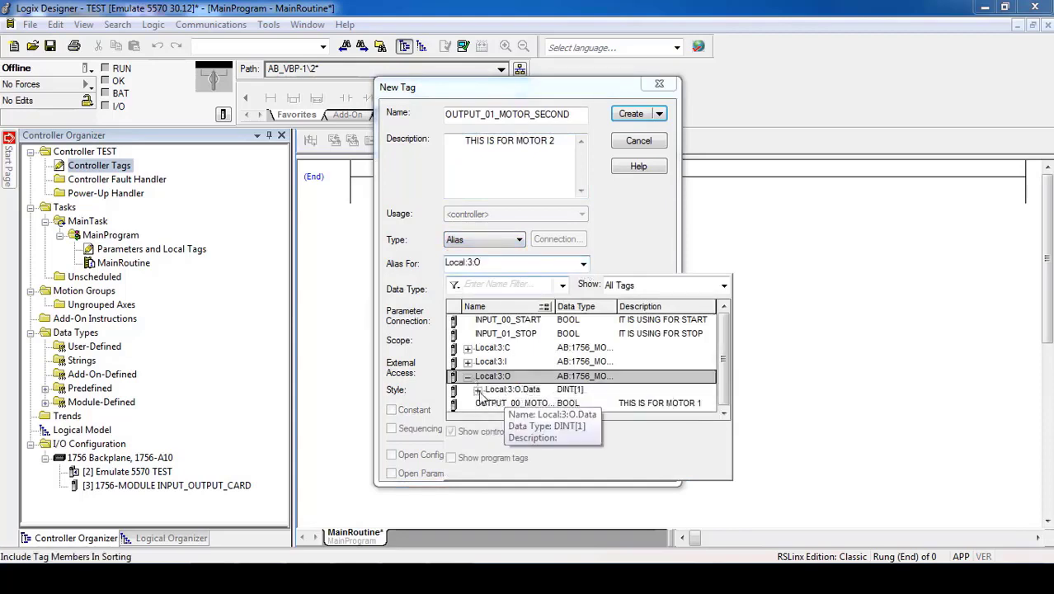
pyautogui.doubleClick(505, 389)
pyautogui.click(554, 405)
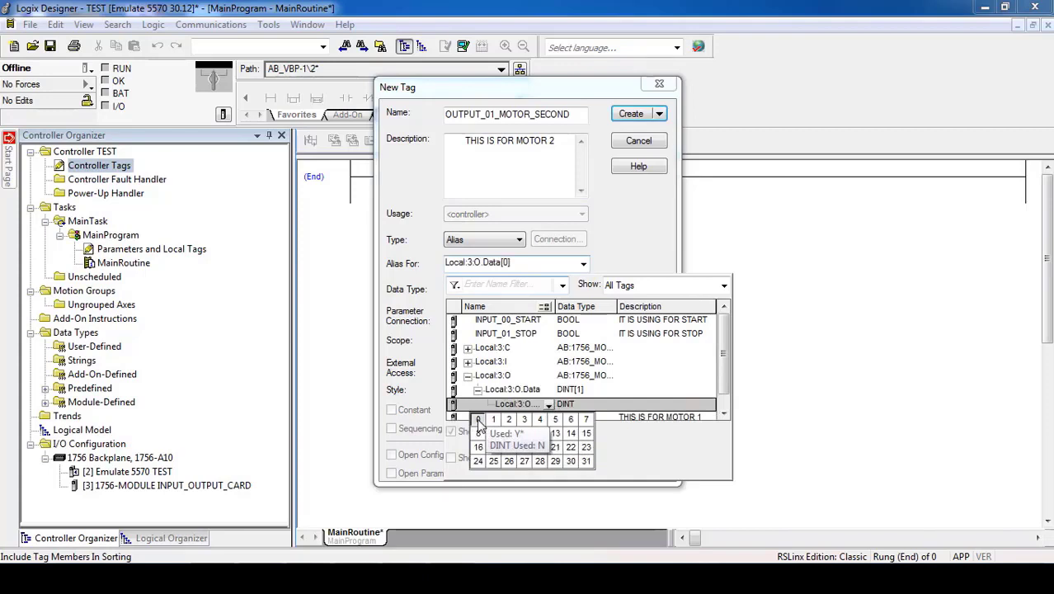
pyautogui.click(493, 419)
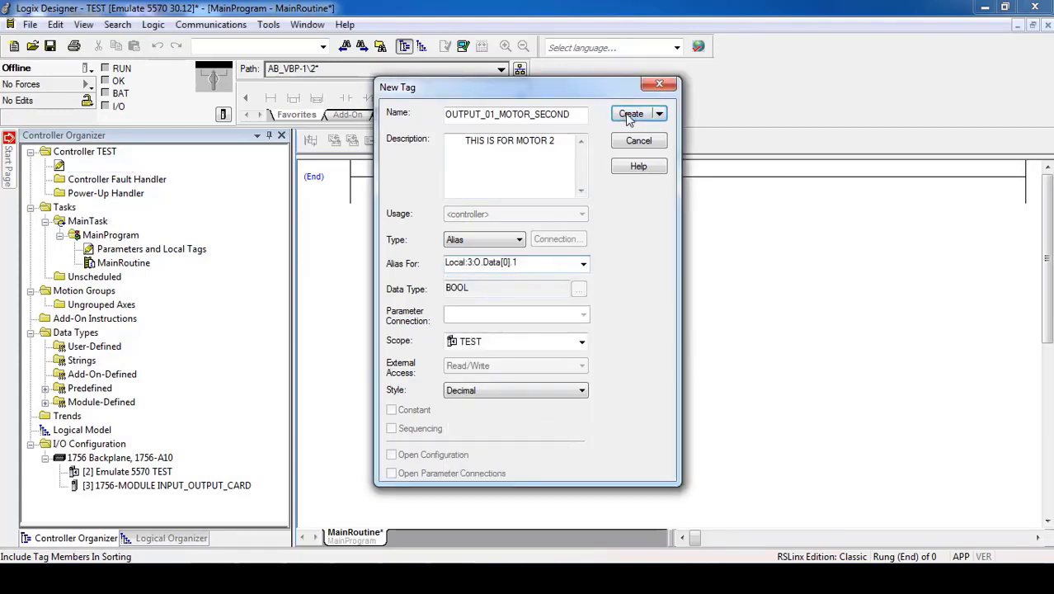
pyautogui.click(630, 115)
pyautogui.click(324, 189)
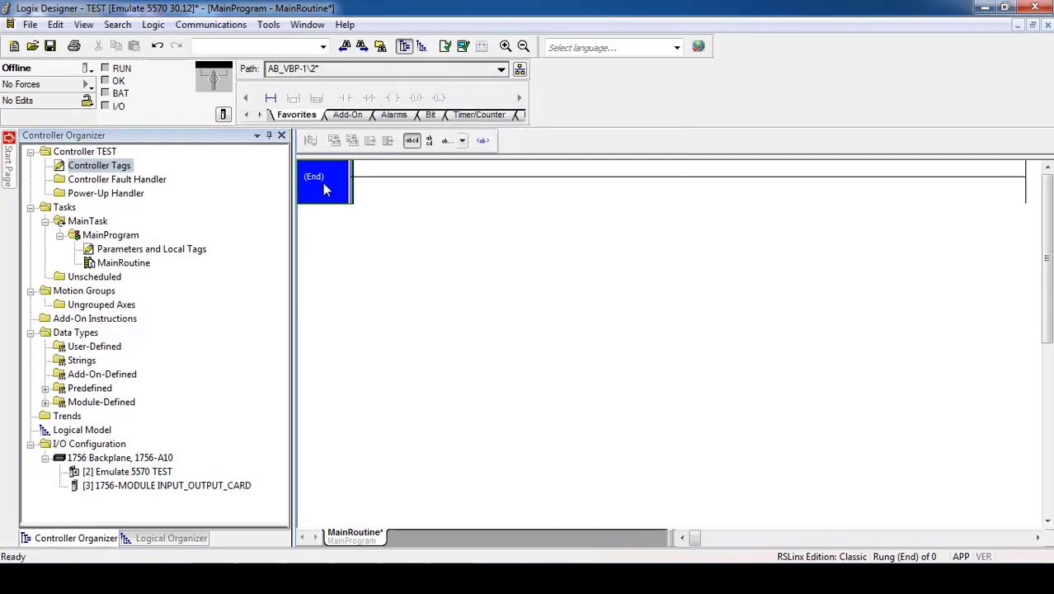
# Monitor the controller tags, check the input and output alias entries, and return to MainRoutine.
pyautogui.rightClick(108, 168)
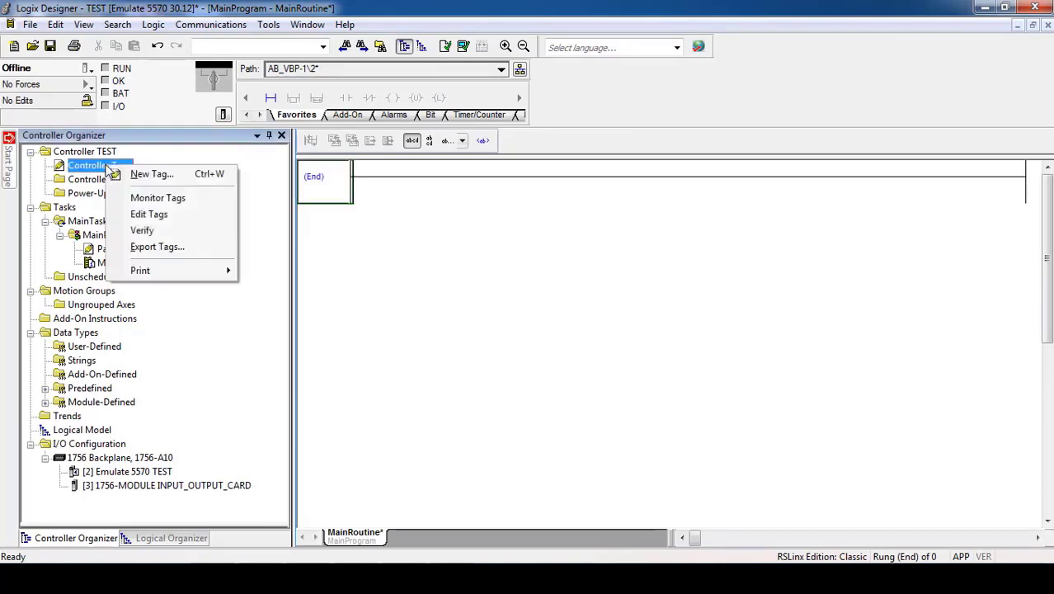
pyautogui.click(147, 199)
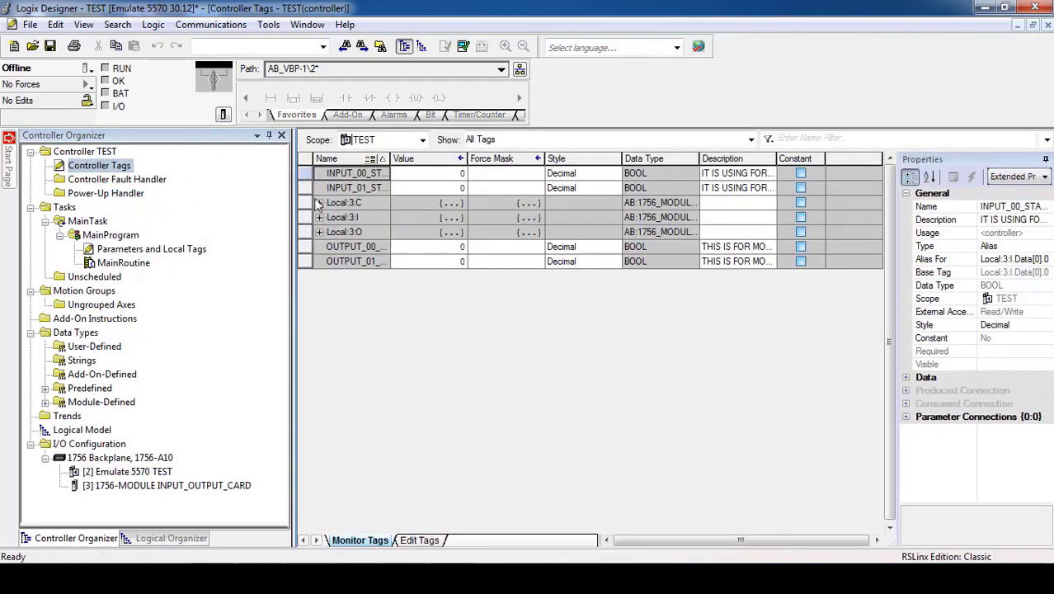
pyautogui.click(355, 187)
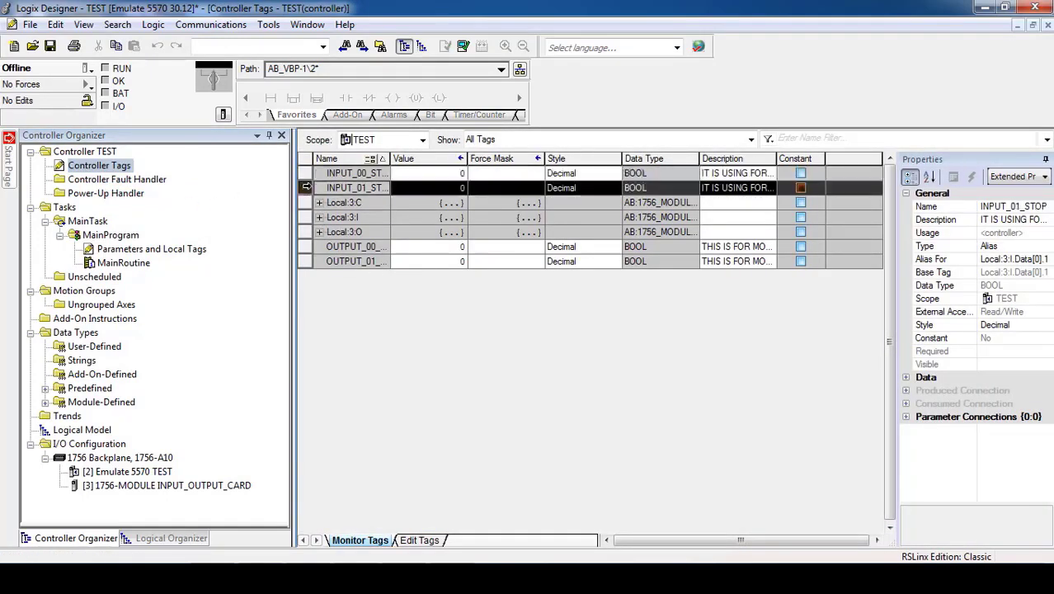
pyautogui.click(313, 247)
pyautogui.click(314, 261)
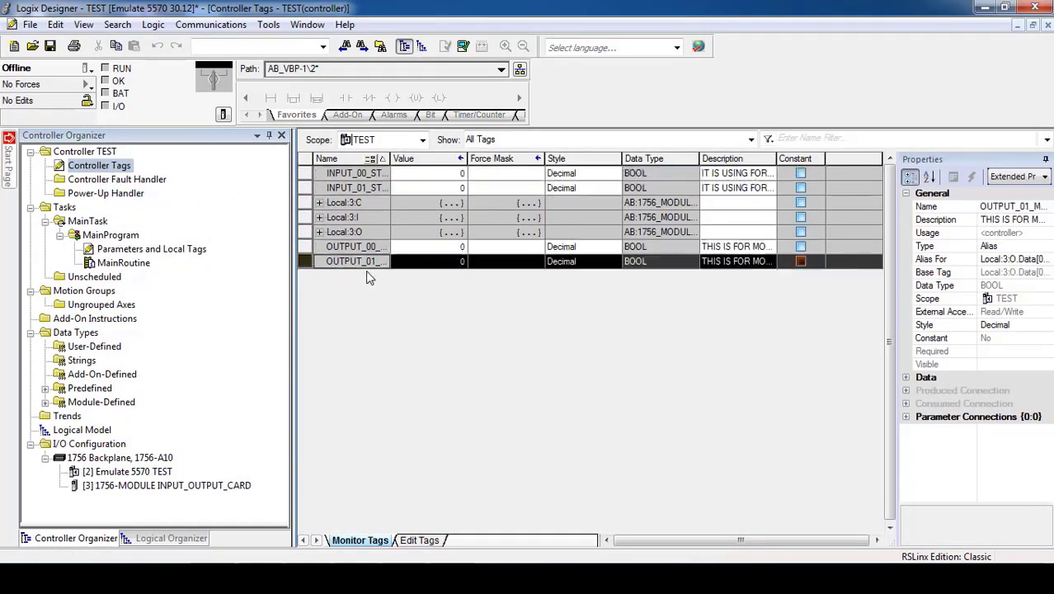
pyautogui.click(1047, 25)
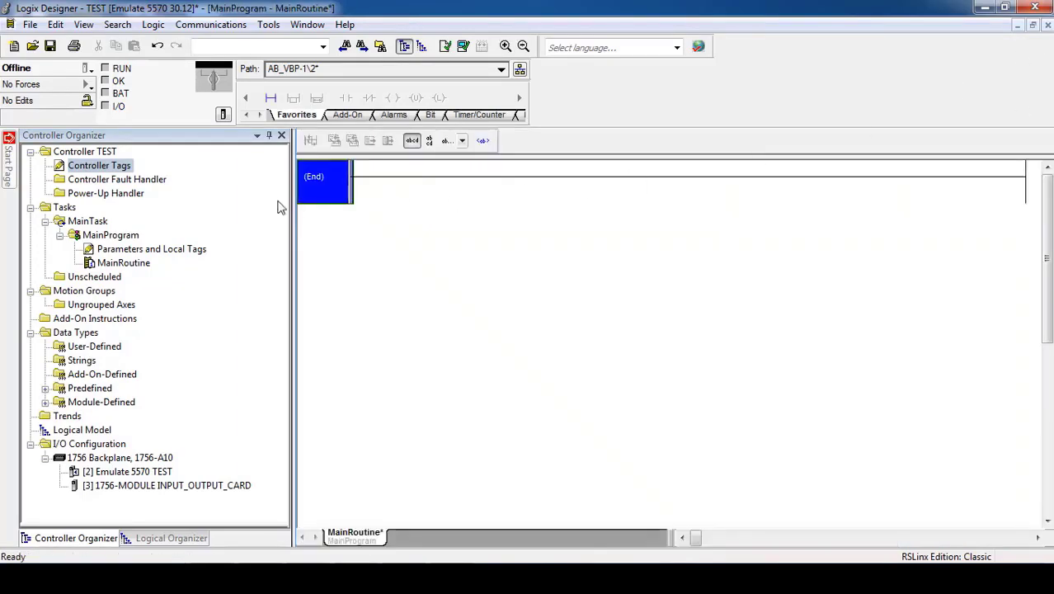
# Open the controller tags for editing and examine the alias and base tag assignments of the two input and two output tags.
pyautogui.rightClick(124, 166)
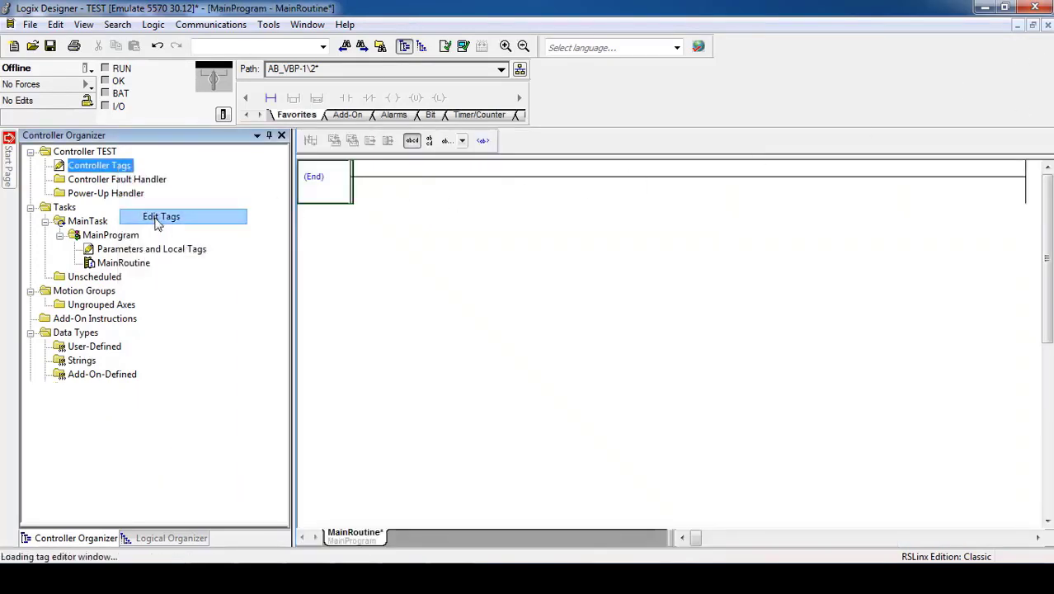
pyautogui.click(165, 214)
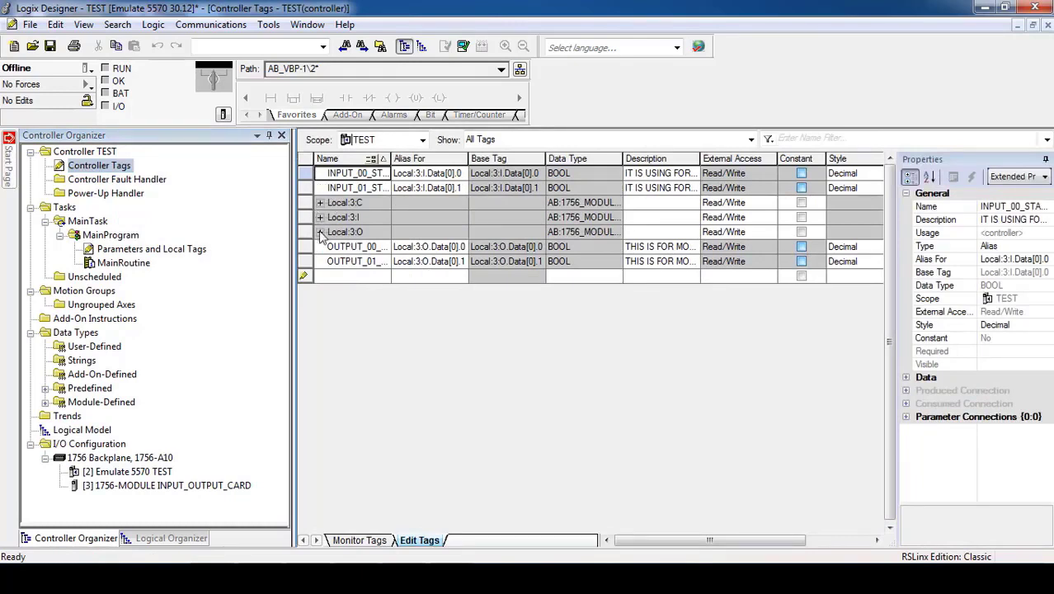
pyautogui.click(310, 172)
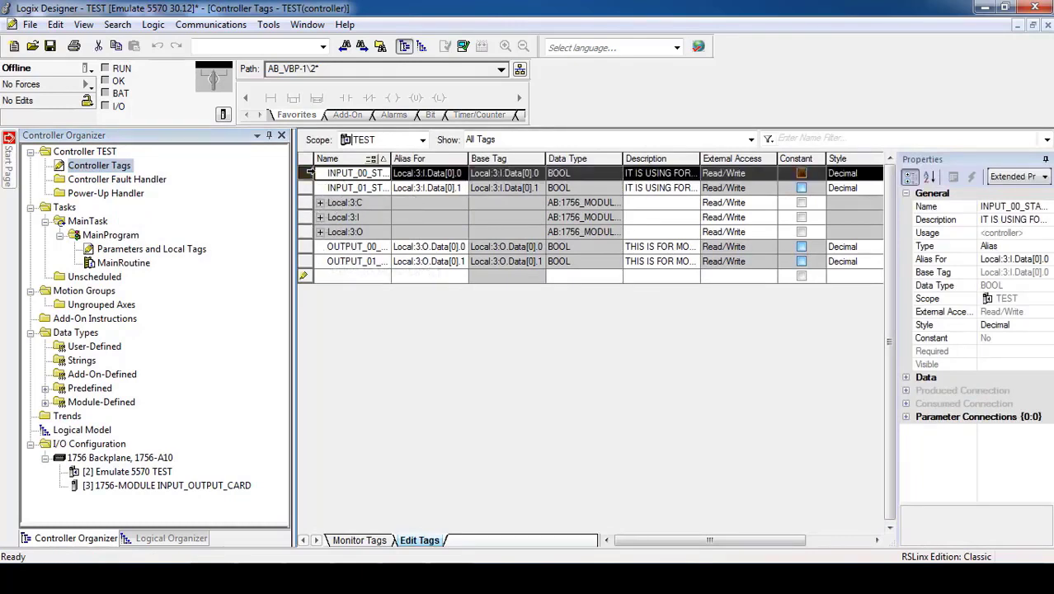
pyautogui.click(309, 188)
pyautogui.click(309, 174)
pyautogui.click(308, 188)
pyautogui.click(308, 173)
pyautogui.click(307, 189)
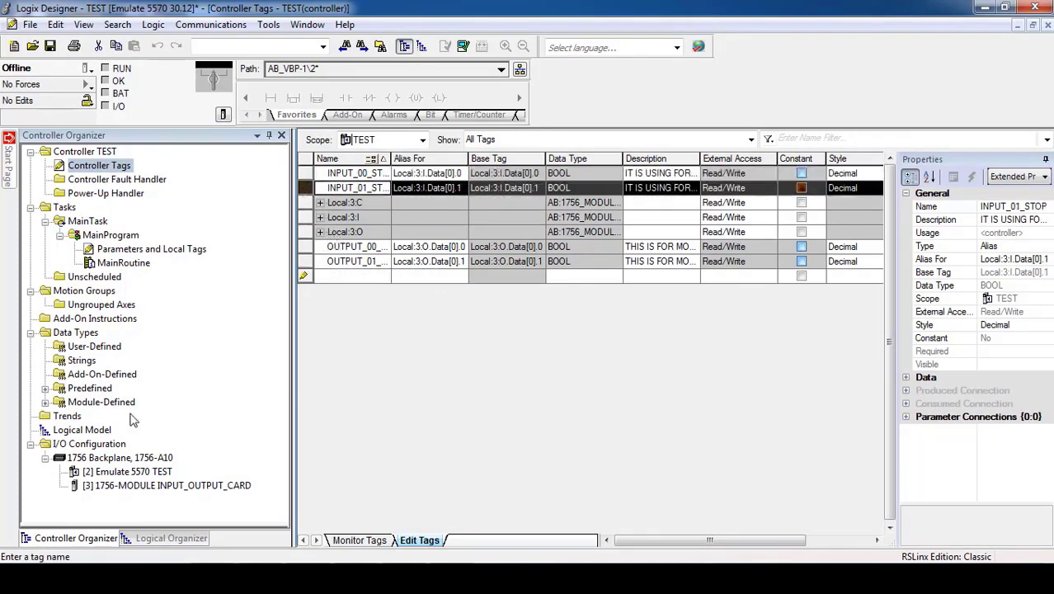
pyautogui.click(303, 246)
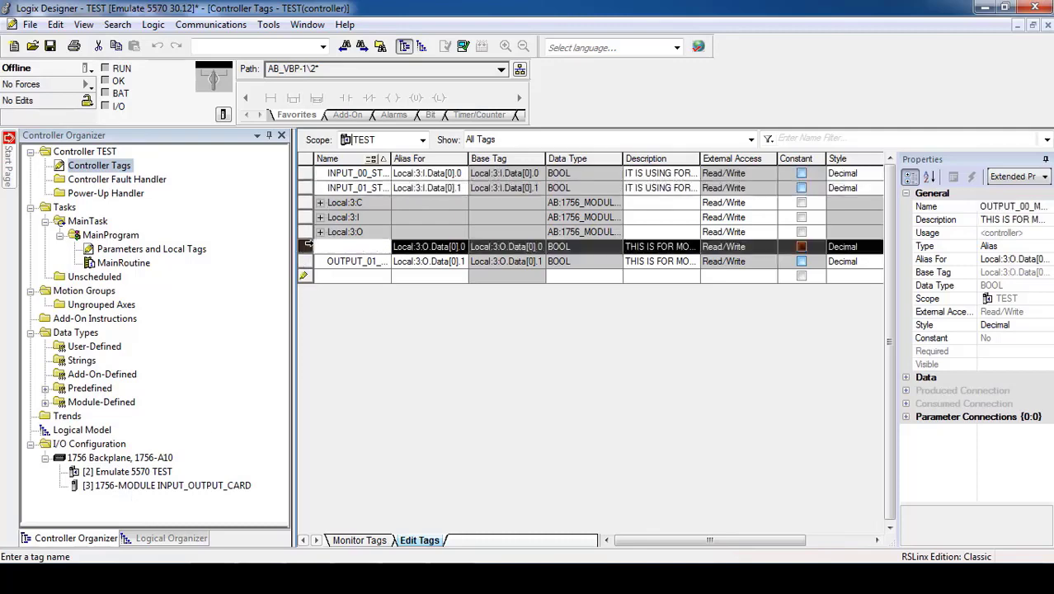
pyautogui.click(309, 260)
pyautogui.click(312, 247)
pyautogui.click(326, 262)
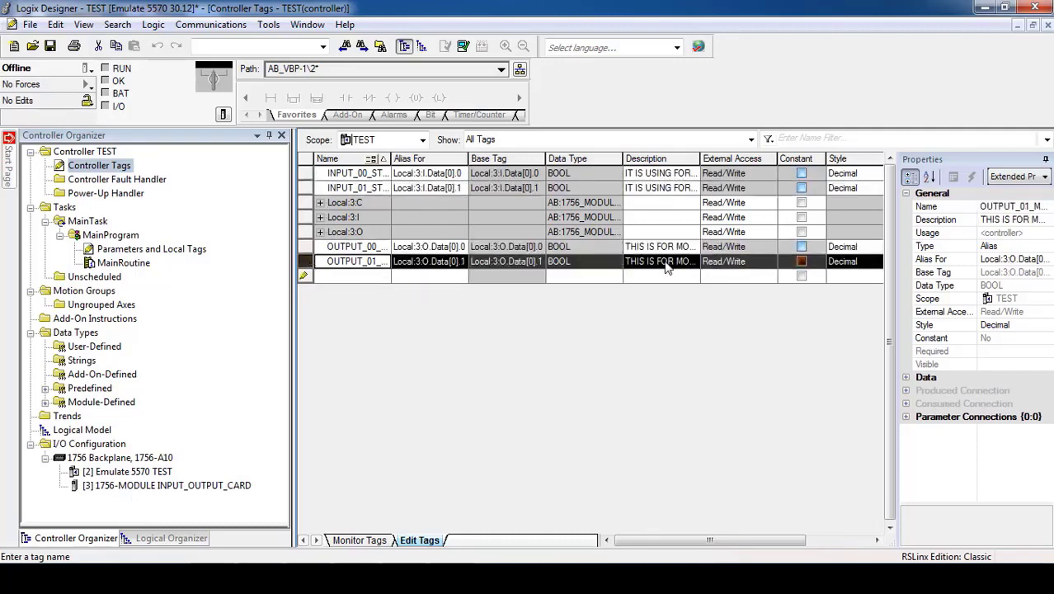
# Check the descriptions of the input and output tags without changing them, and close the controller tag editor.
pyautogui.click(657, 188)
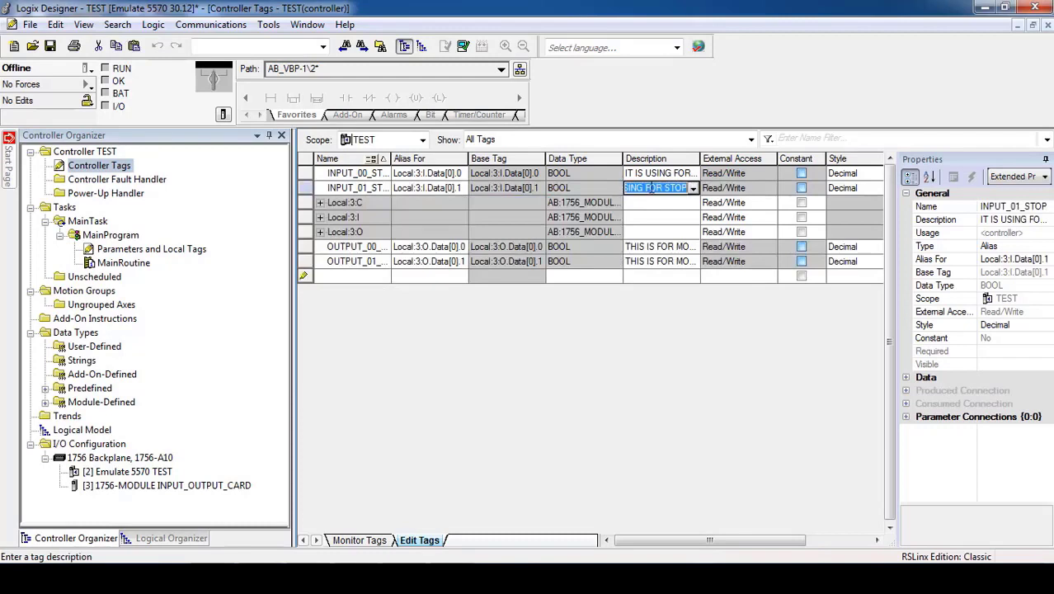
pyautogui.doubleClick(655, 175)
pyautogui.press('Escape')
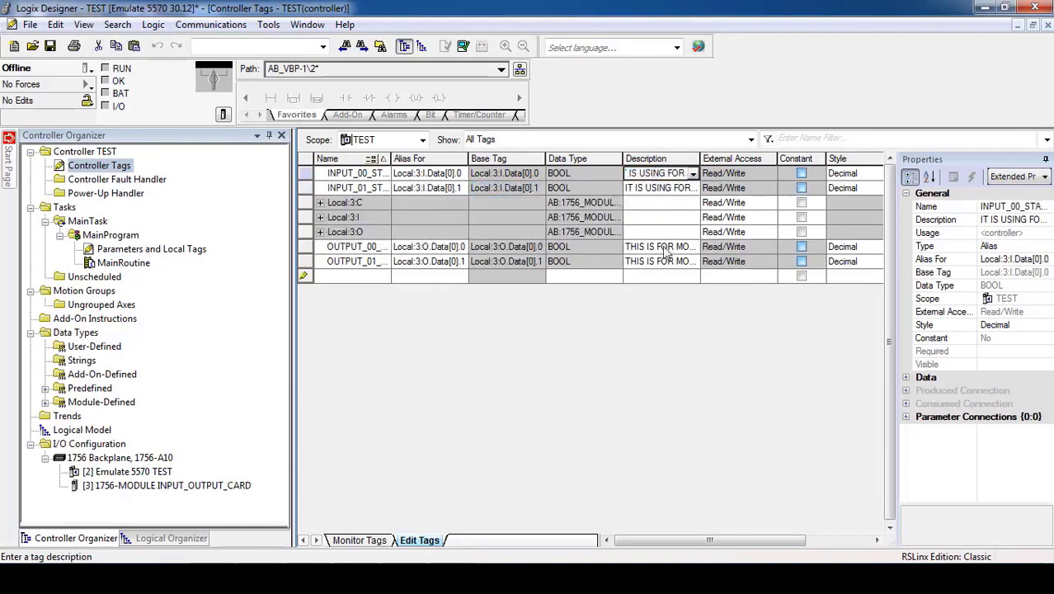
pyautogui.doubleClick(664, 249)
pyautogui.click(654, 204)
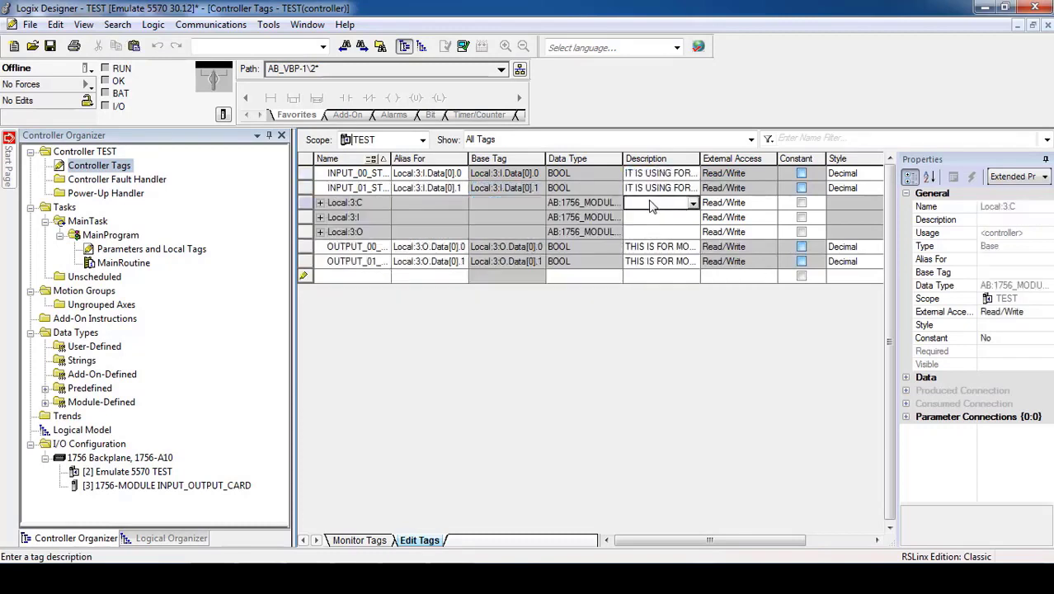
pyautogui.click(1048, 25)
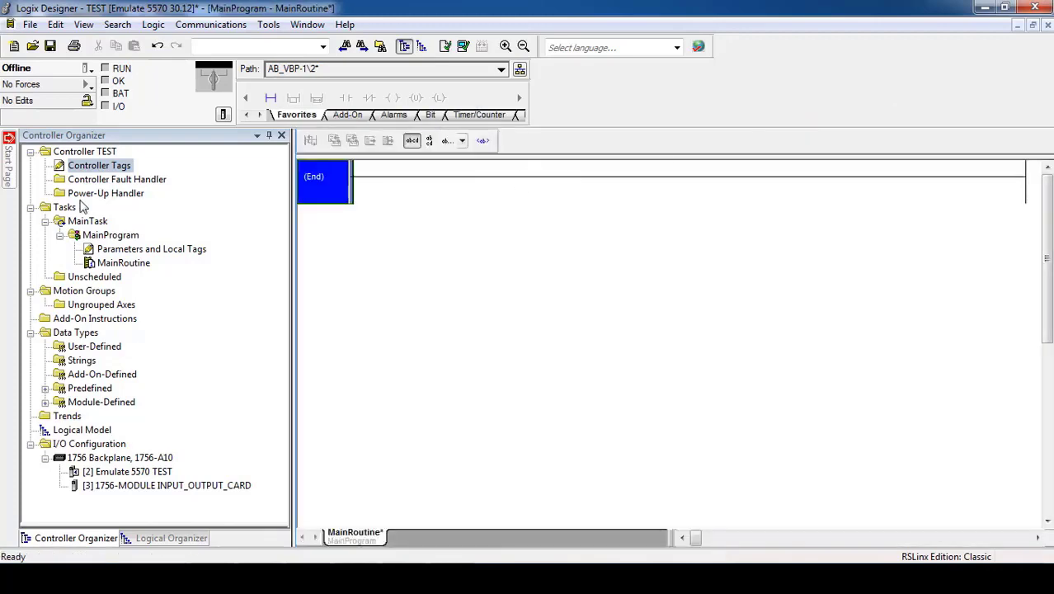
# Create a base-type controller tag named INTERNAL_BIT_00 with data type BOOL and no description.
pyautogui.rightClick(93, 171)
pyautogui.click(112, 177)
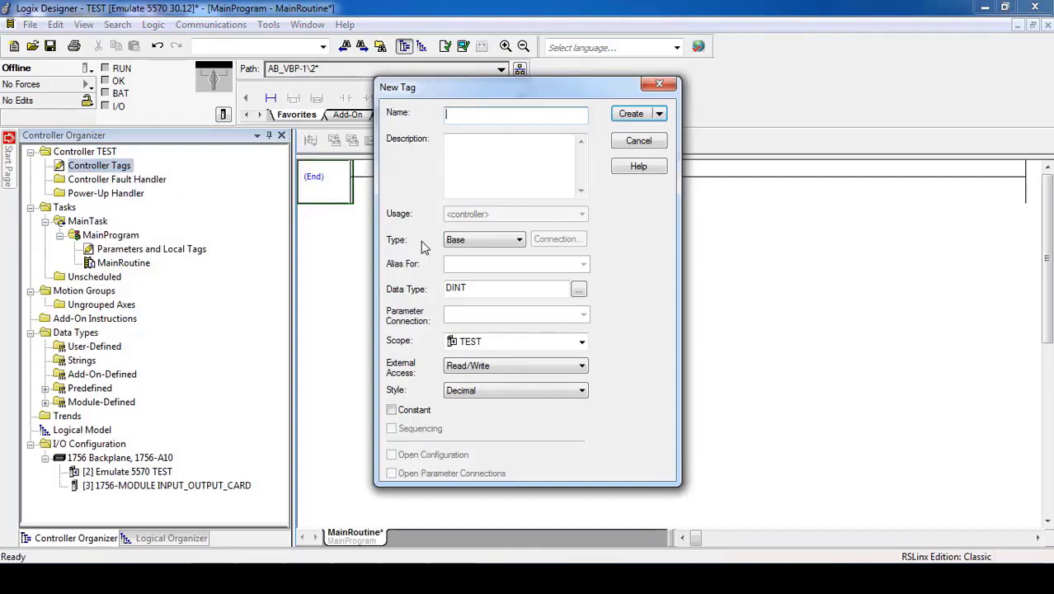
pyautogui.write('INTERNAL_BIT_00')
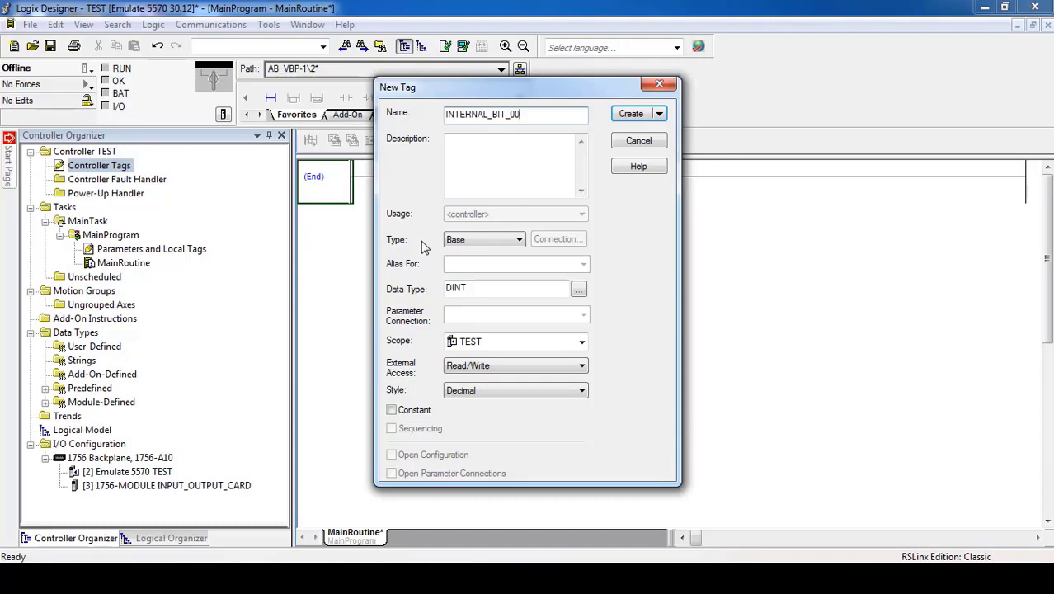
pyautogui.click(478, 156)
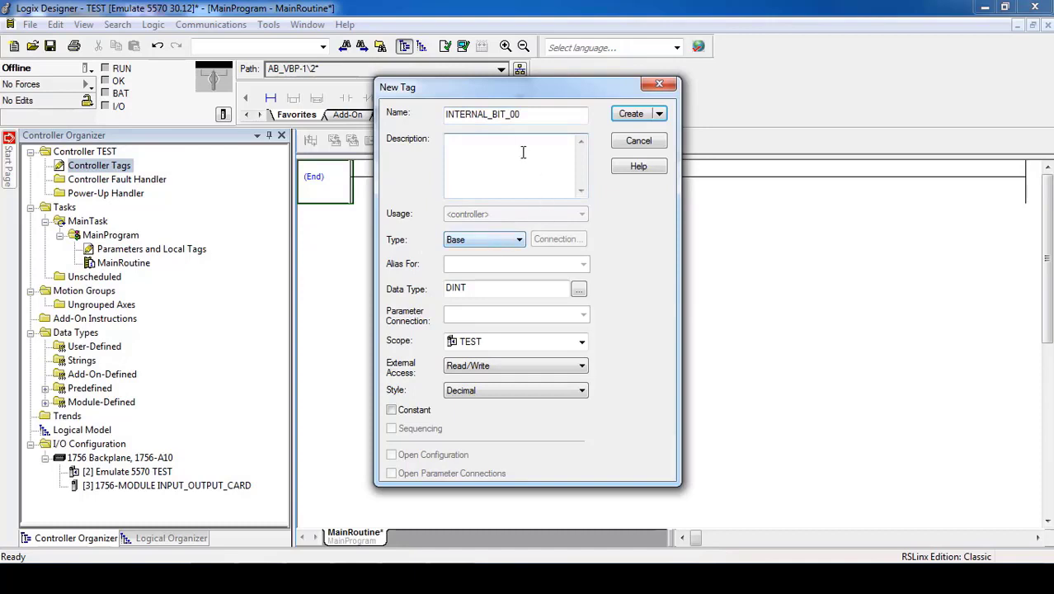
pyautogui.click(468, 241)
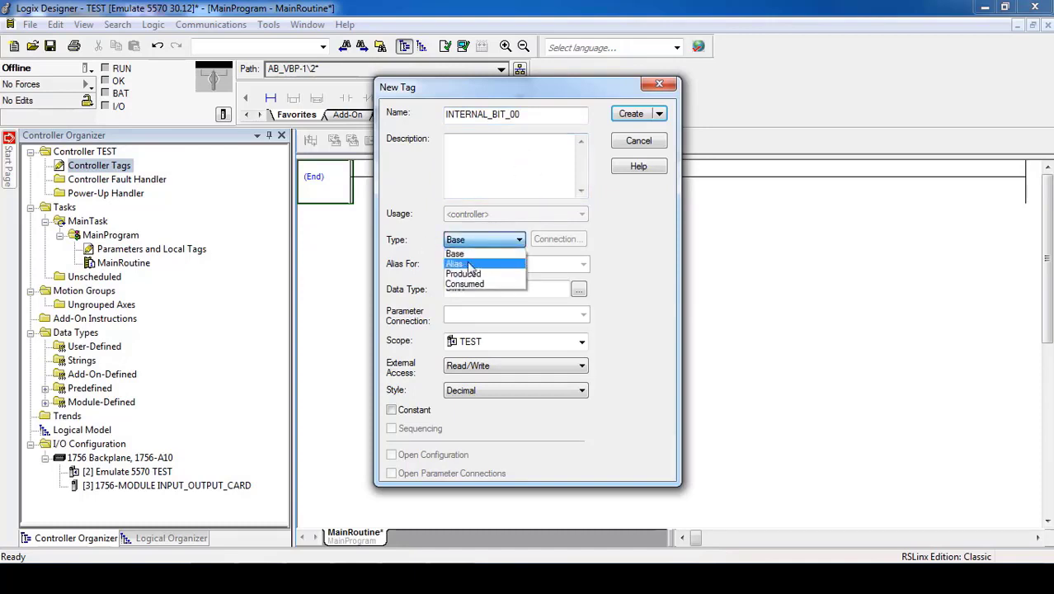
pyautogui.click(462, 254)
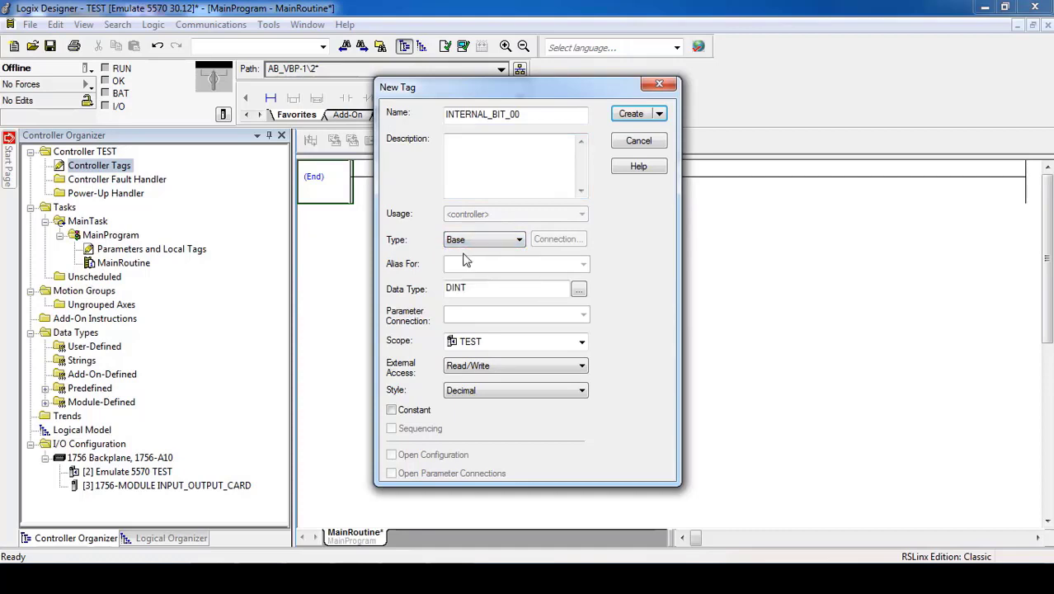
pyautogui.moveTo(480, 292); pyautogui.dragTo(418, 290)
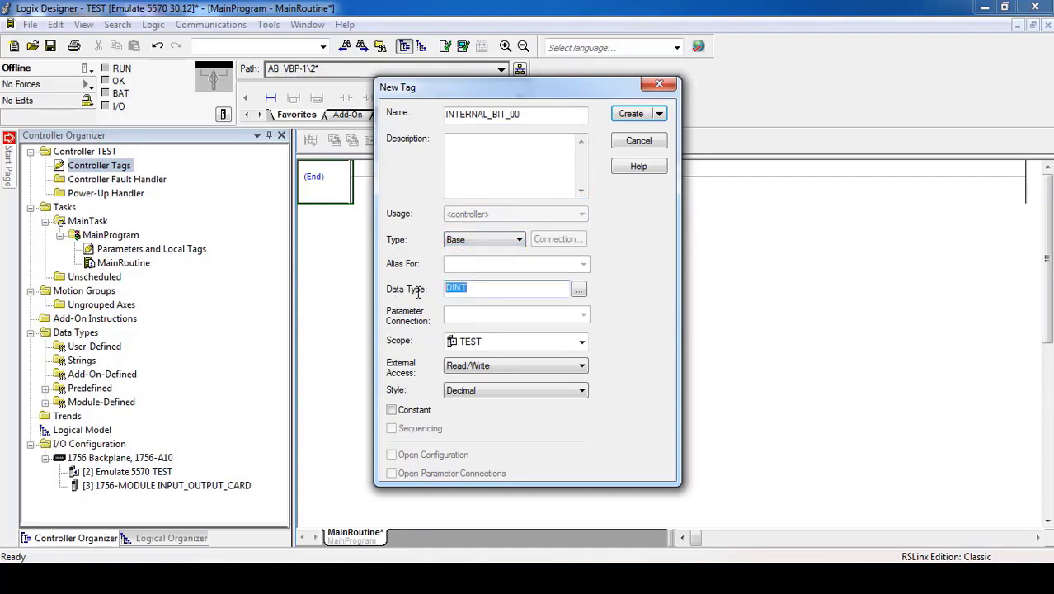
pyautogui.write('B')
pyautogui.click(637, 114)
# Create a second base-type controller tag named INTERNAL_BIT_01 with data type BOOL.
pyautogui.rightClick(97, 165)
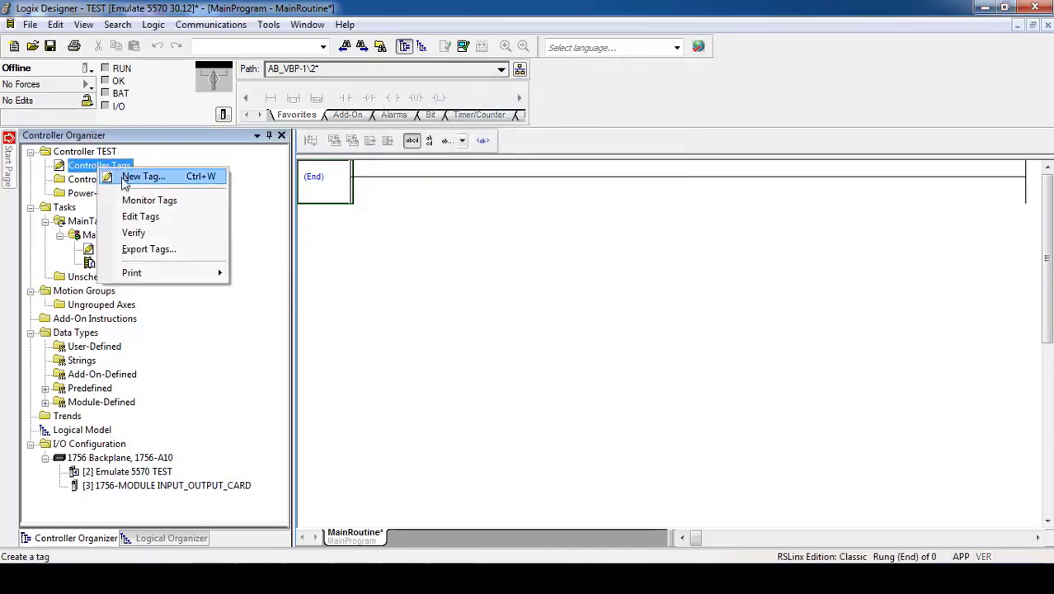
pyautogui.click(127, 174)
pyautogui.write('INT')
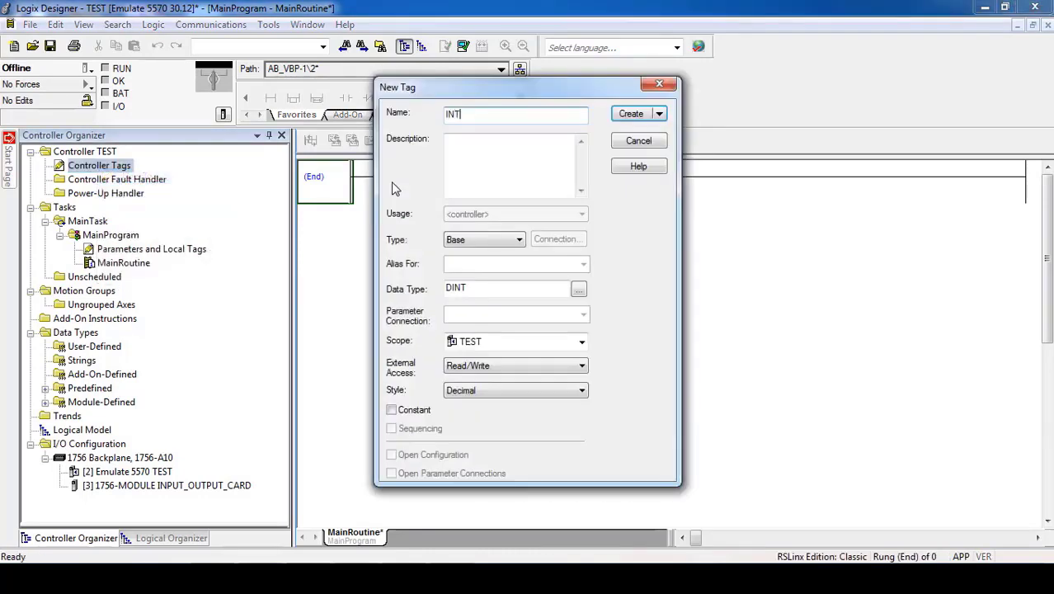
pyautogui.write('ERNAL_BIT_01')
pyautogui.moveTo(475, 287); pyautogui.dragTo(408, 304)
pyautogui.write('BOOL')
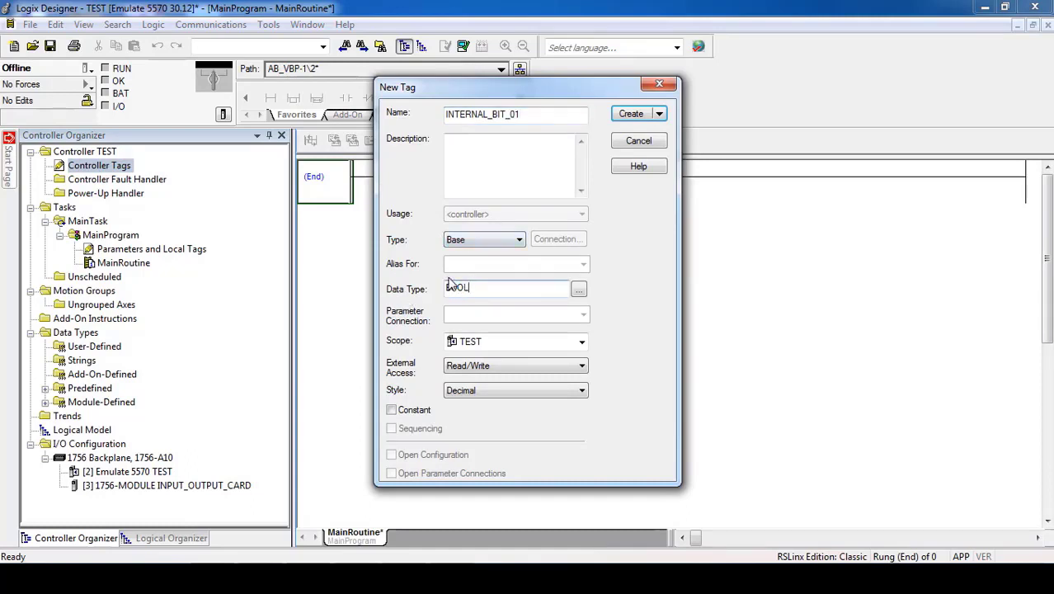
pyautogui.click(620, 123)
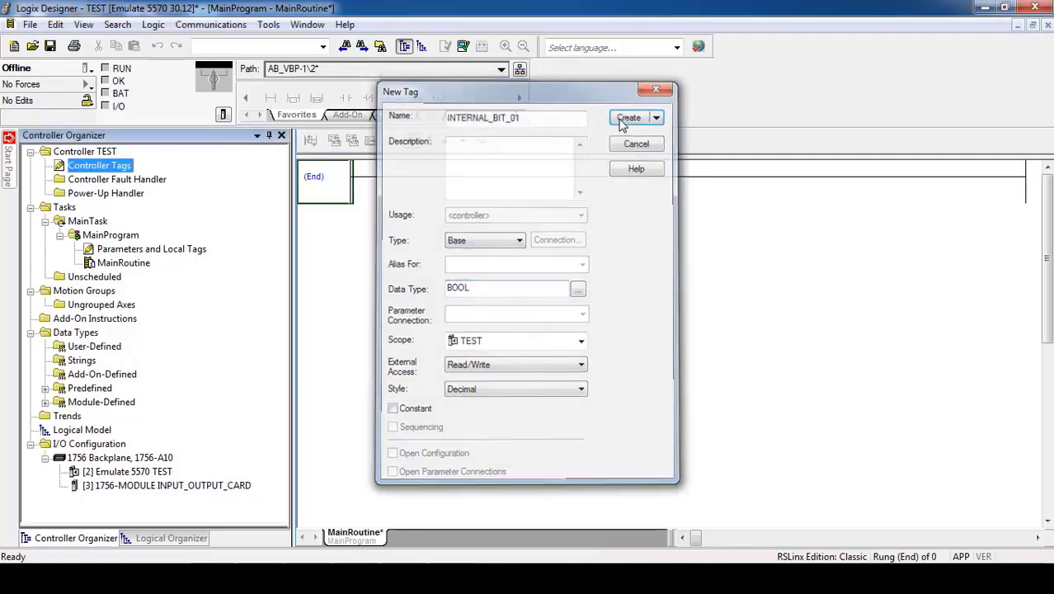
# Review the internal bit tags in the controller tag editor, and close it to return to MainRoutine.
pyautogui.rightClick(95, 172)
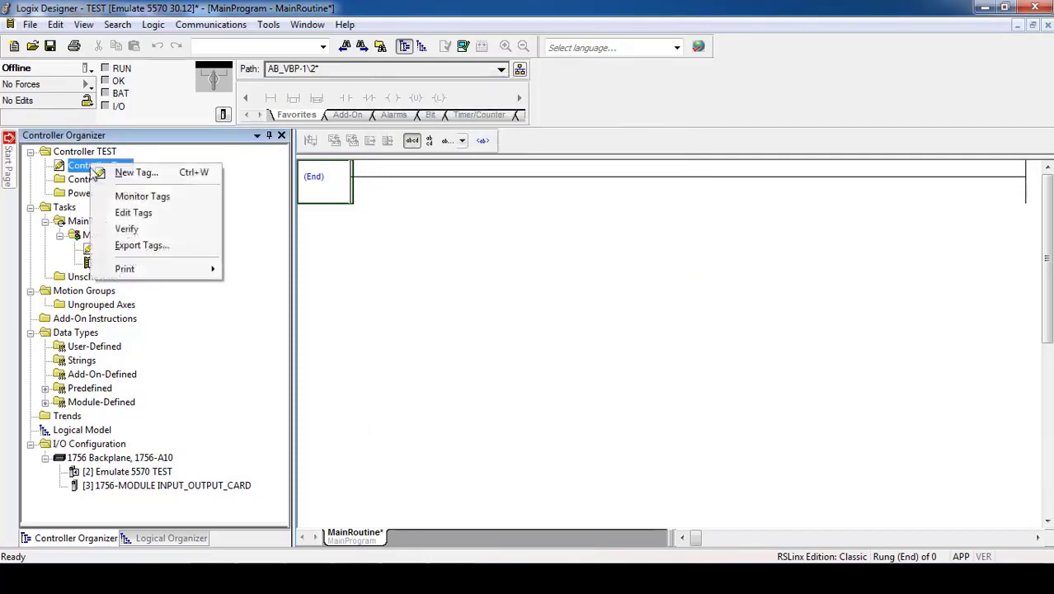
pyautogui.click(124, 213)
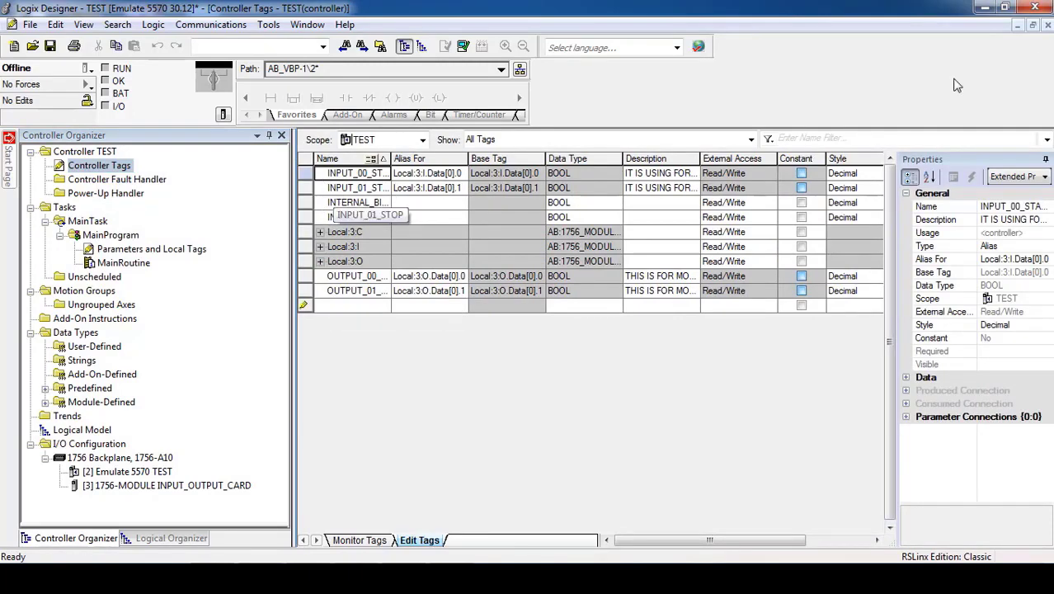
pyautogui.click(1048, 25)
pyautogui.rightClick(82, 166)
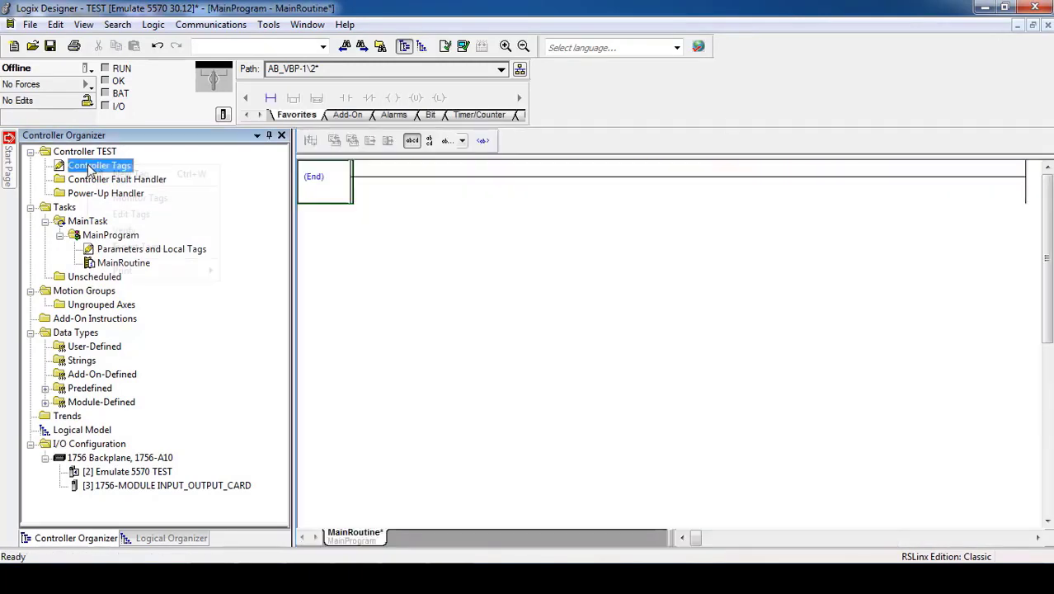
# Create a base-type controller tag named TIMER_00 with data type TIMER.
pyautogui.click(132, 172)
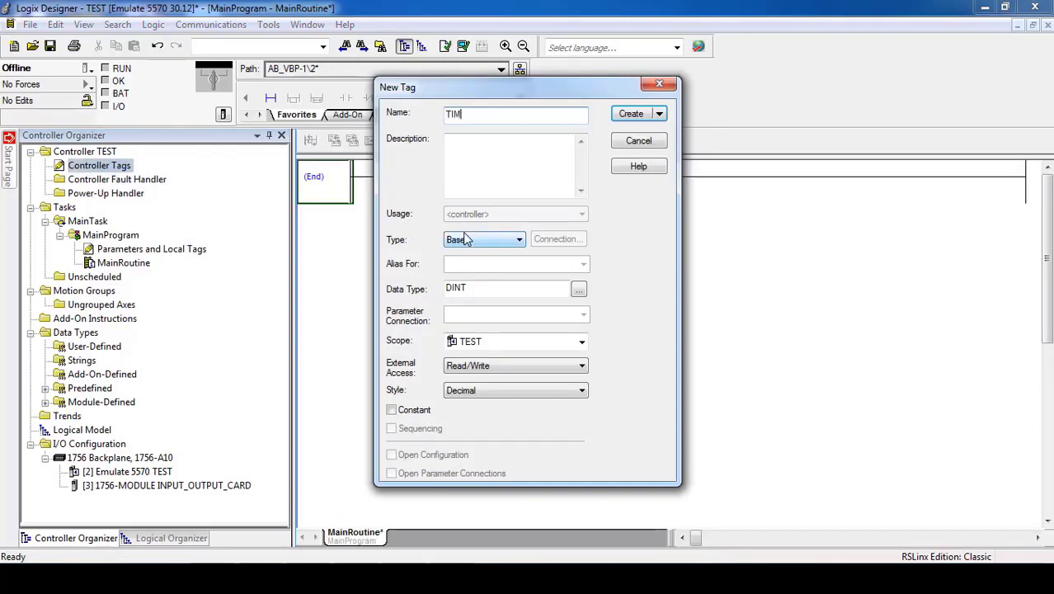
pyautogui.write('TIMER_00')
pyautogui.moveTo(473, 287); pyautogui.dragTo(415, 295)
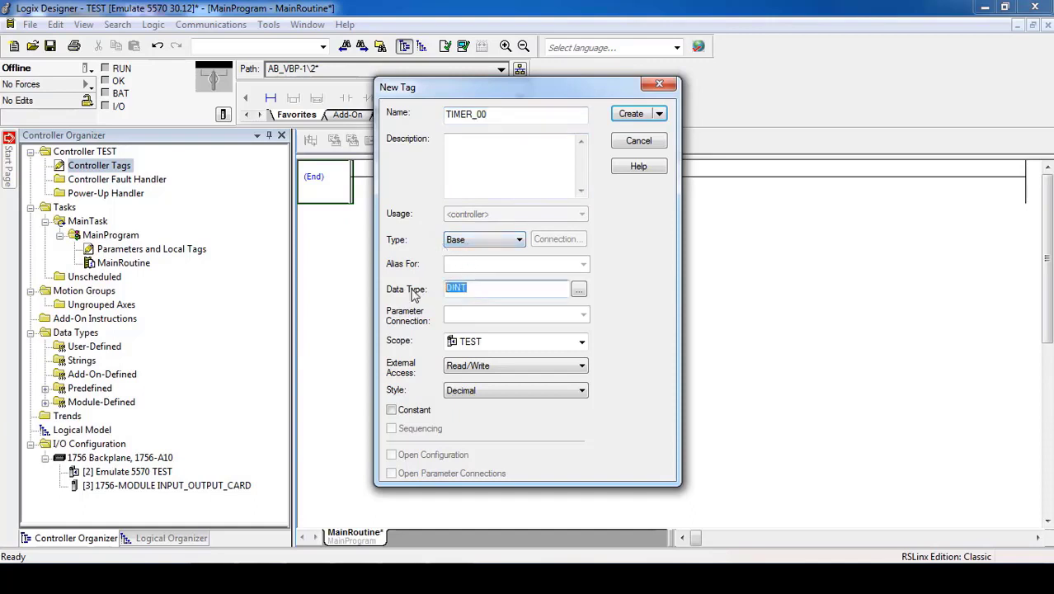
pyautogui.write('TIMER')
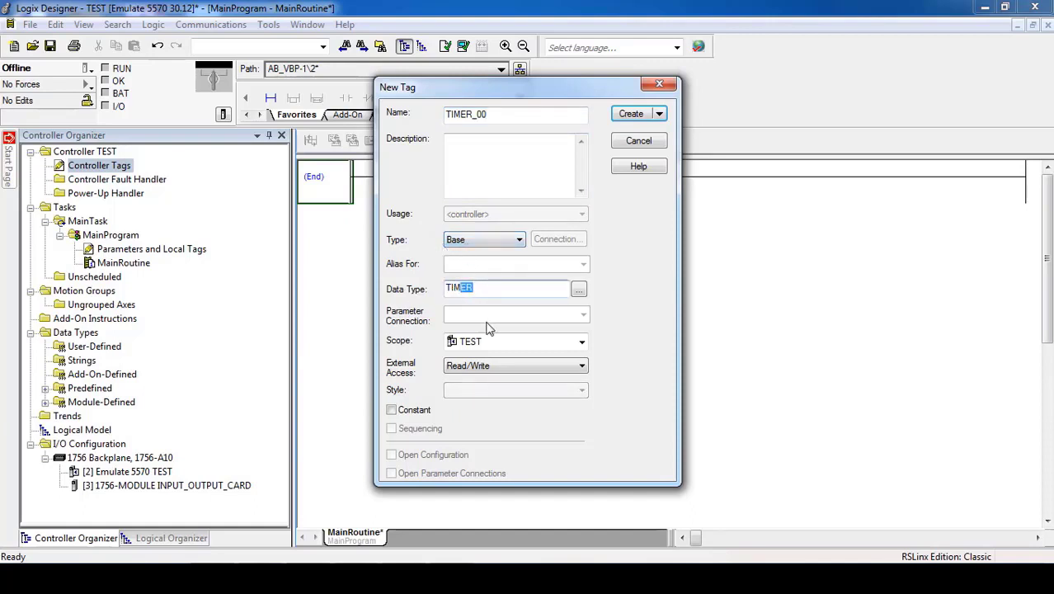
pyautogui.click(505, 290)
pyautogui.click(642, 113)
# Create a base-type controller tag named TIMER_01 with data type BOOL.
pyautogui.rightClick(113, 168)
pyautogui.click(215, 175)
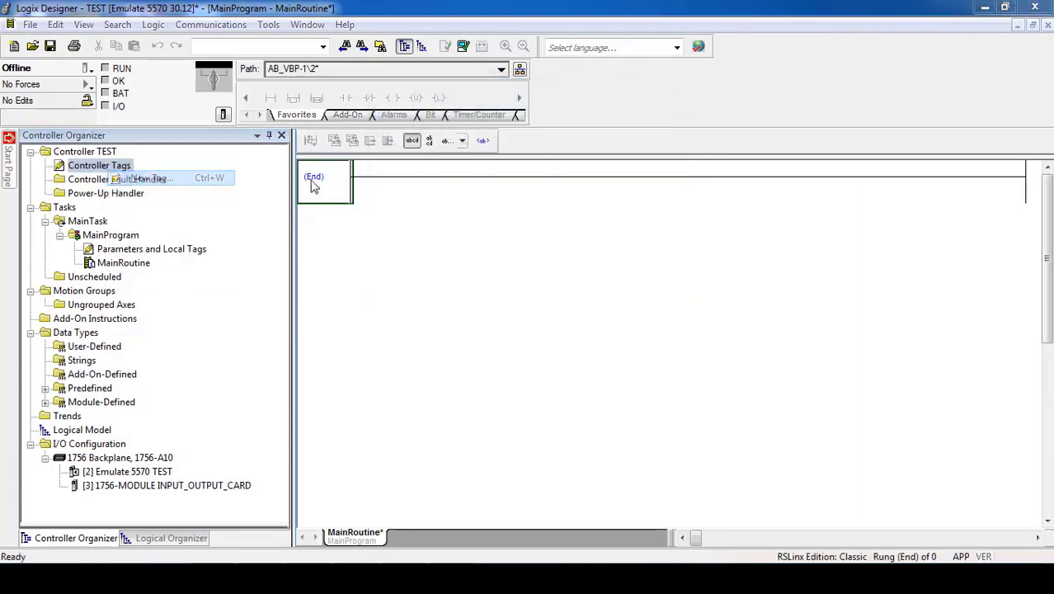
pyautogui.write('TIMER_01')
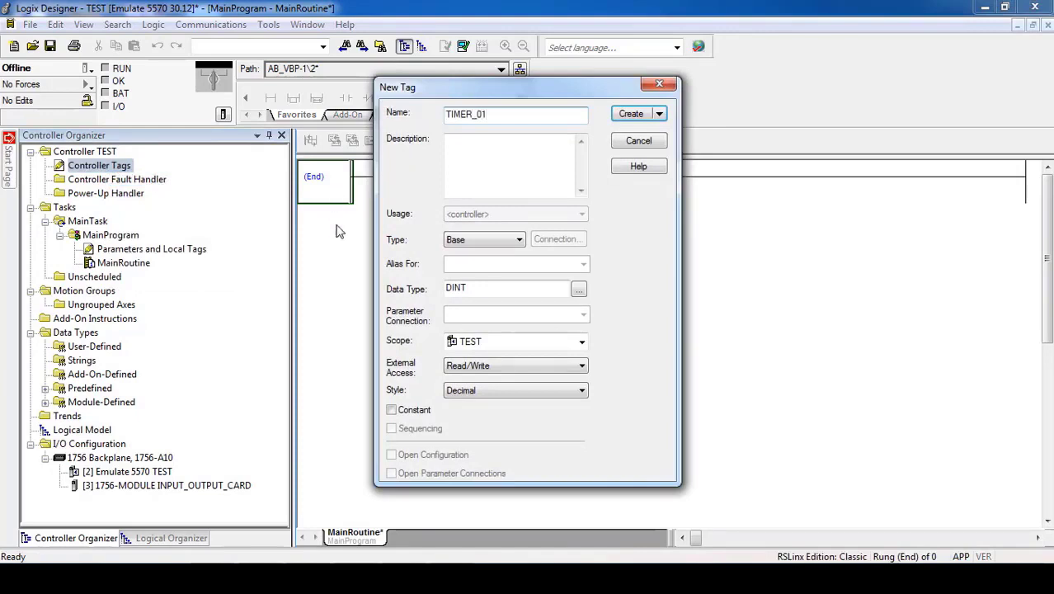
pyautogui.doubleClick(475, 288)
pyautogui.write('BOOL')
pyautogui.click(631, 113)
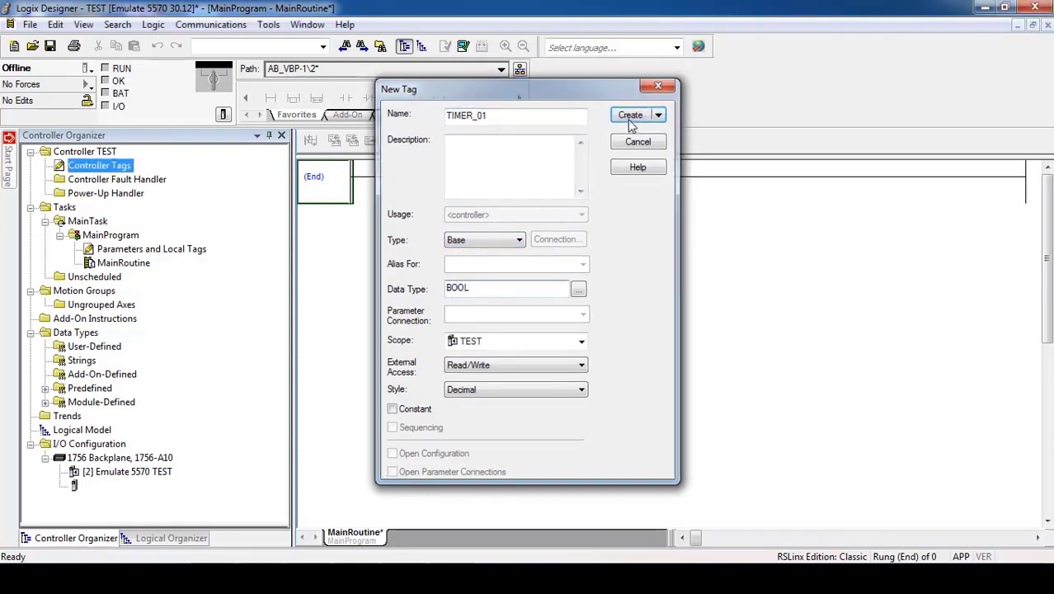
pyautogui.rightClick(95, 168)
pyautogui.click(144, 171)
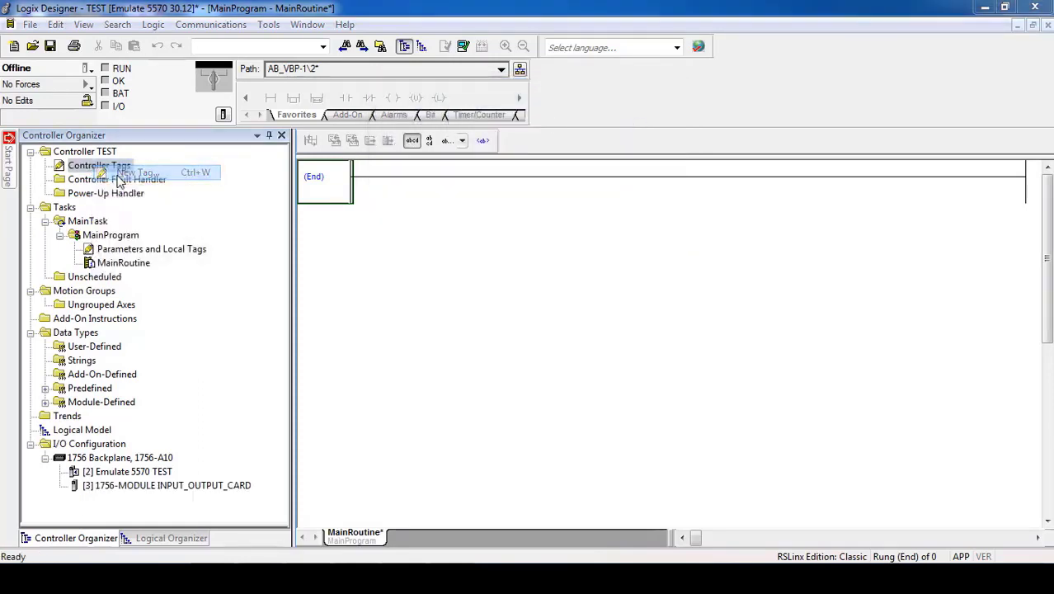
pyautogui.click(634, 141)
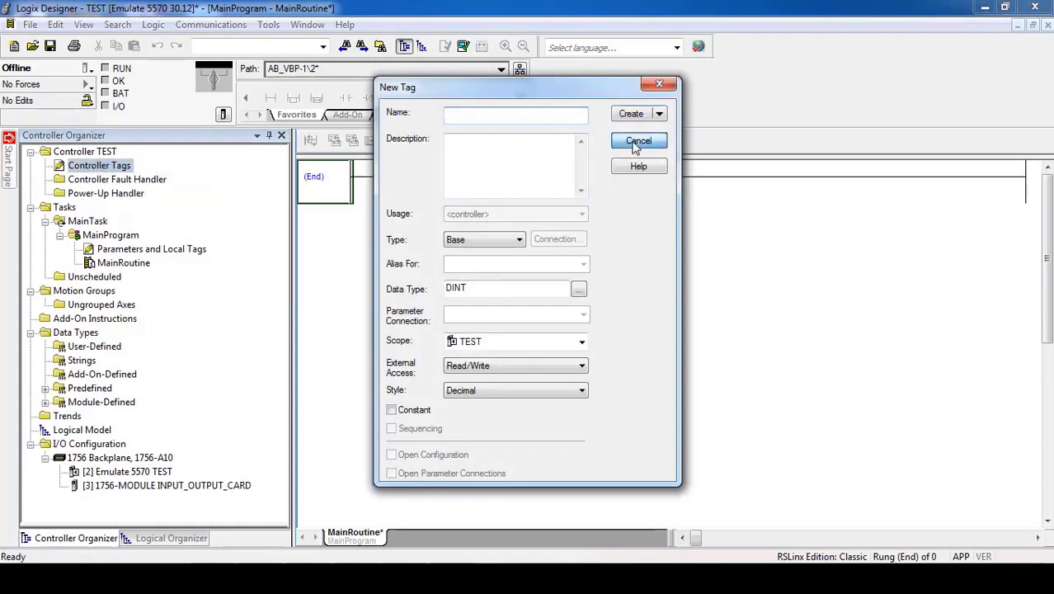
# Open the controller tags of TEST for editing.
pyautogui.rightClick(116, 168)
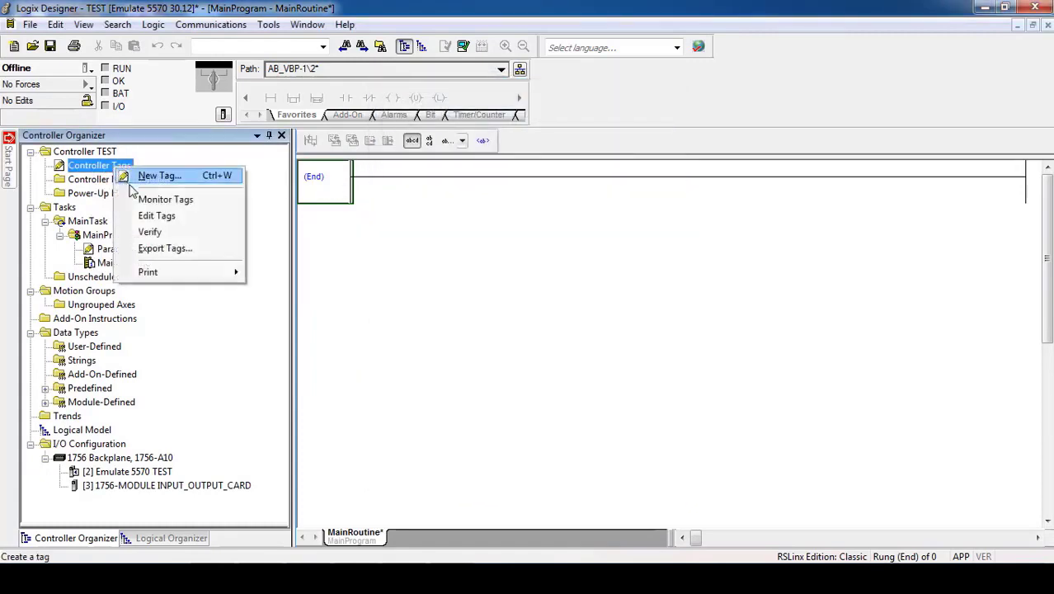
pyautogui.click(155, 217)
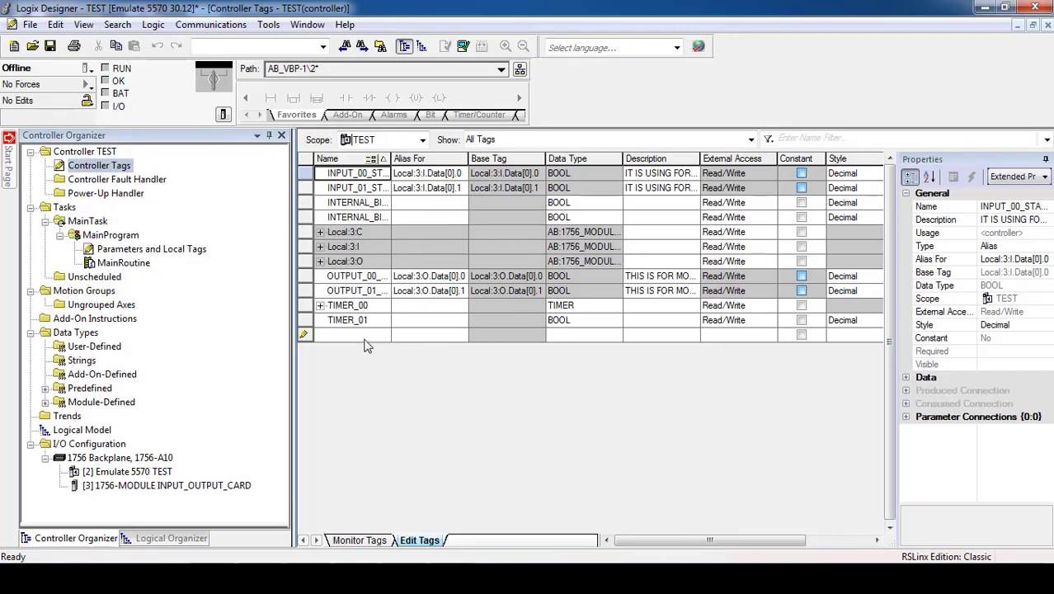
# Delete the TIMER_01 tag of data type BOOL from the controller tag list.
pyautogui.click(312, 320)
pyautogui.rightClick(313, 328)
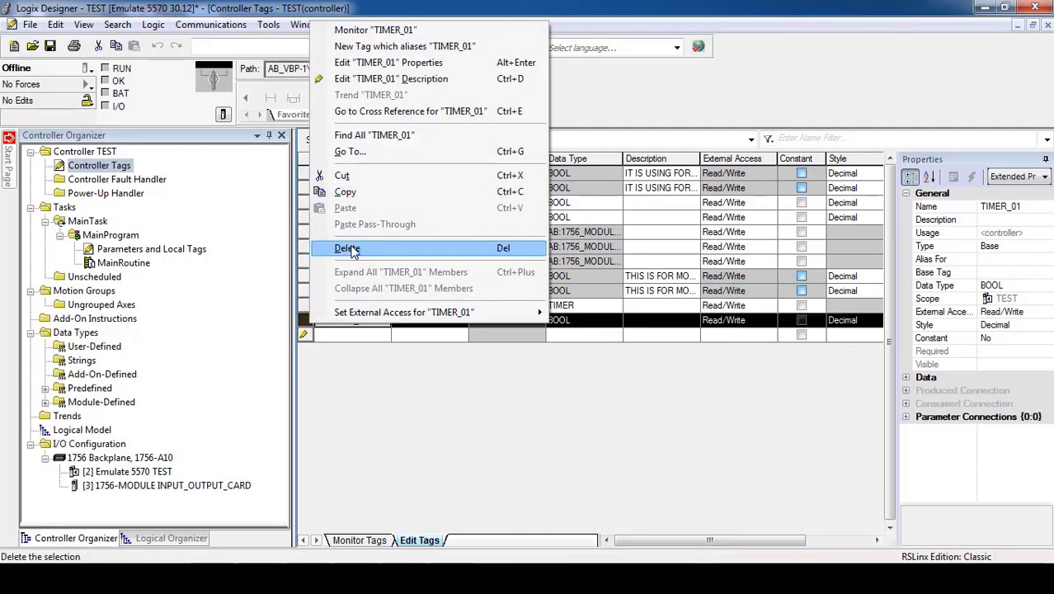
pyautogui.press('Escape')
pyautogui.click(567, 320)
pyautogui.moveTo(571, 320); pyautogui.dragTo(528, 325)
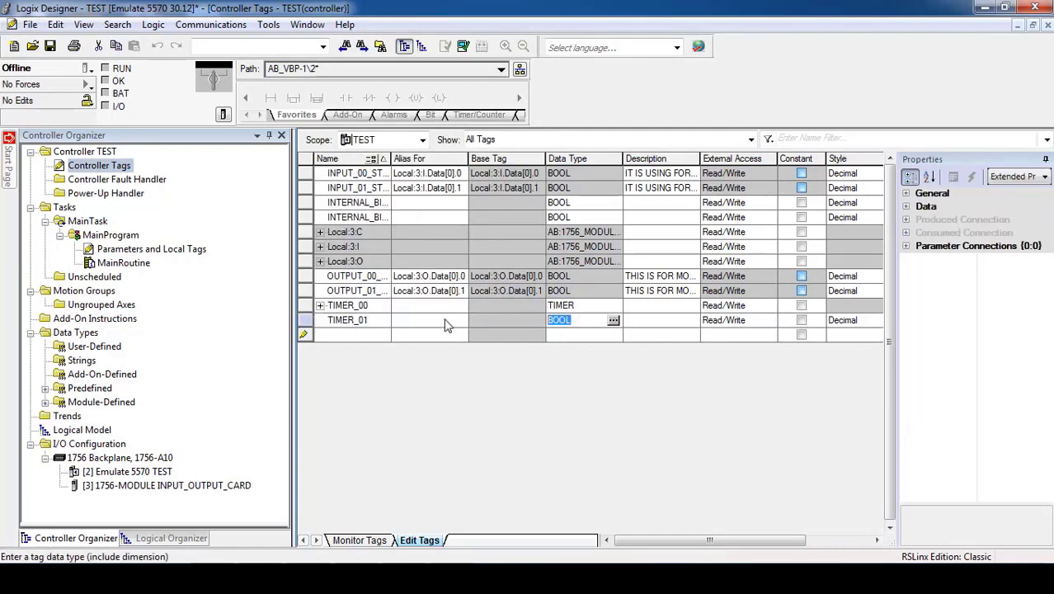
pyautogui.click(305, 321)
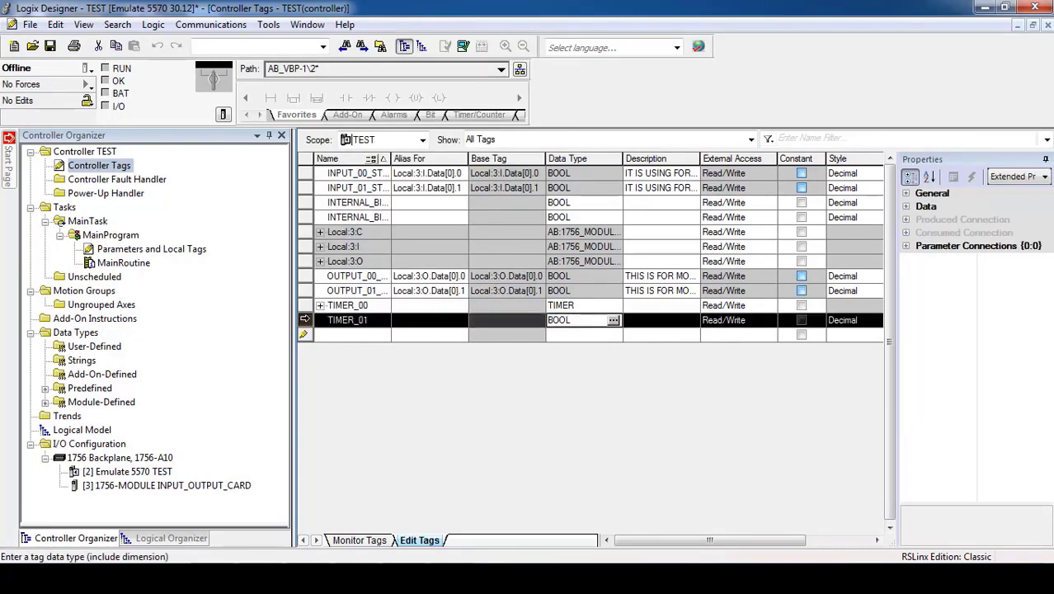
pyautogui.rightClick(304, 322)
pyautogui.click(338, 244)
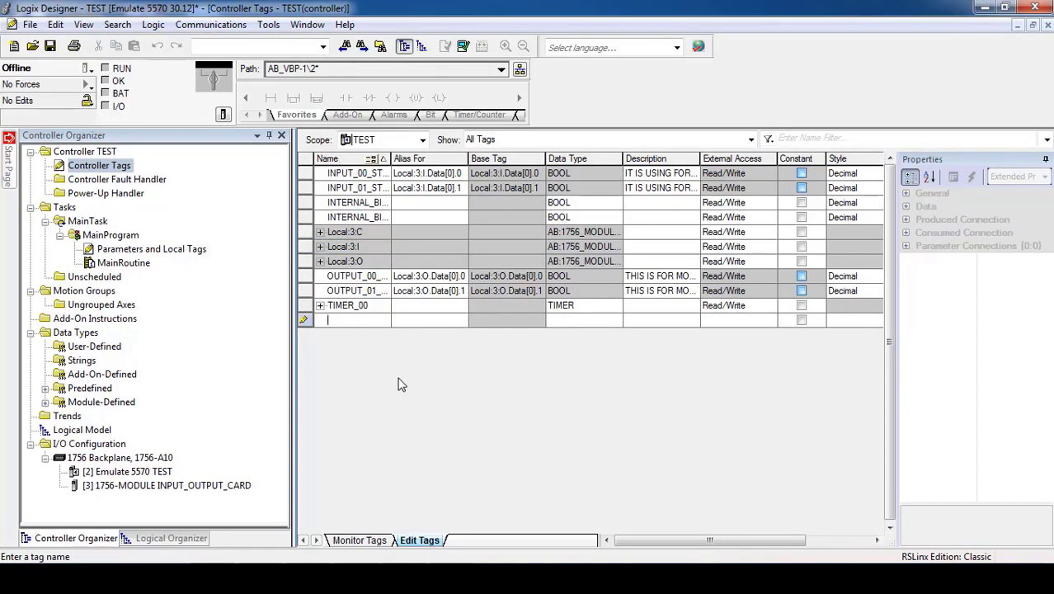
pyautogui.click(402, 320)
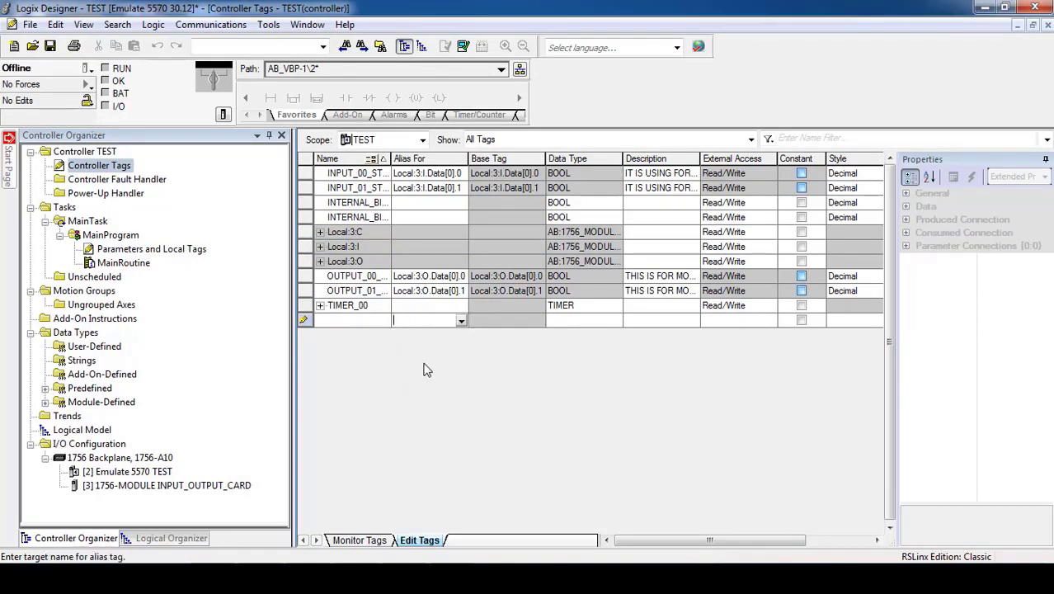
pyautogui.click(525, 319)
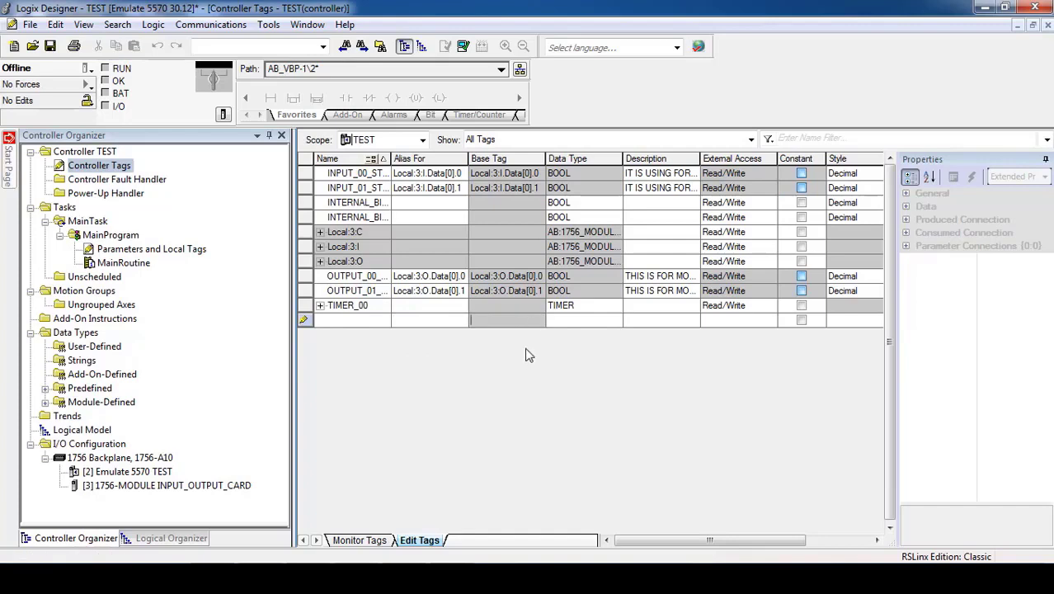
pyautogui.click(306, 246)
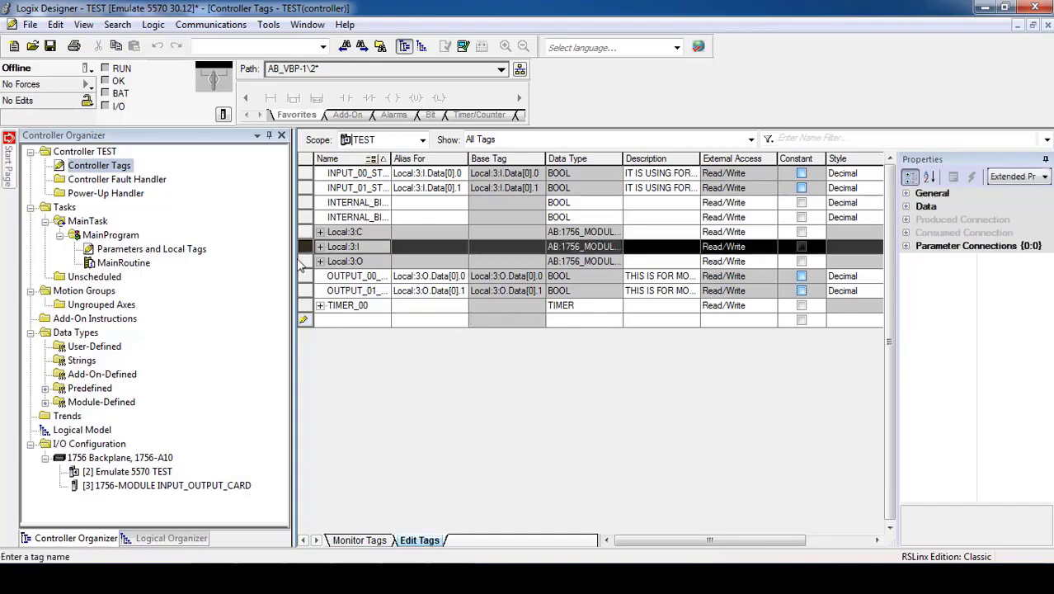
# Add a tag named TIMER_01 with data type TIMER in the empty row of the tag list, and close the tag editor.
pyautogui.click(342, 319)
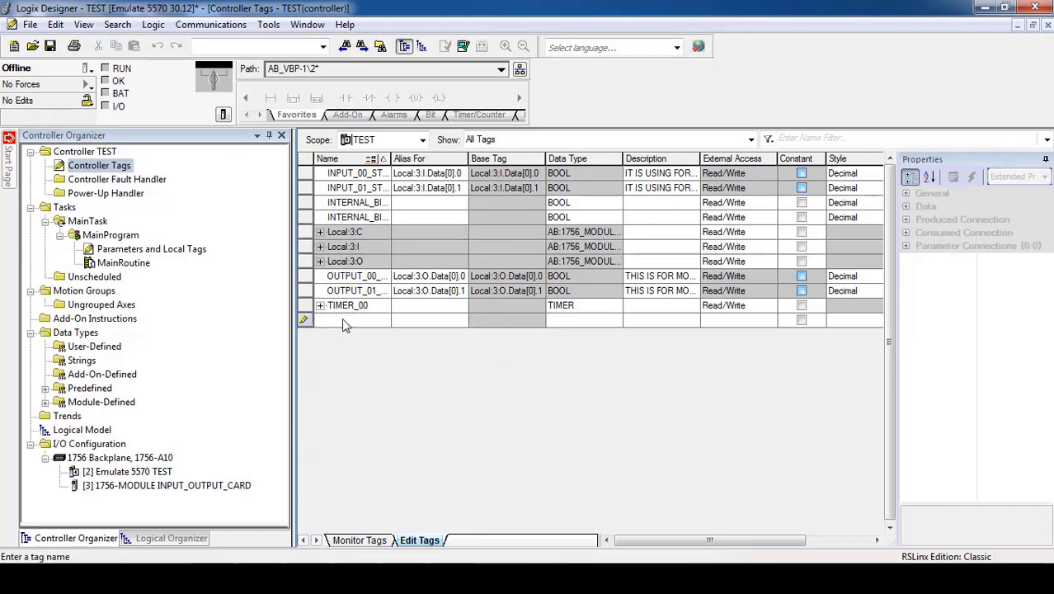
pyautogui.write('TIMER_01')
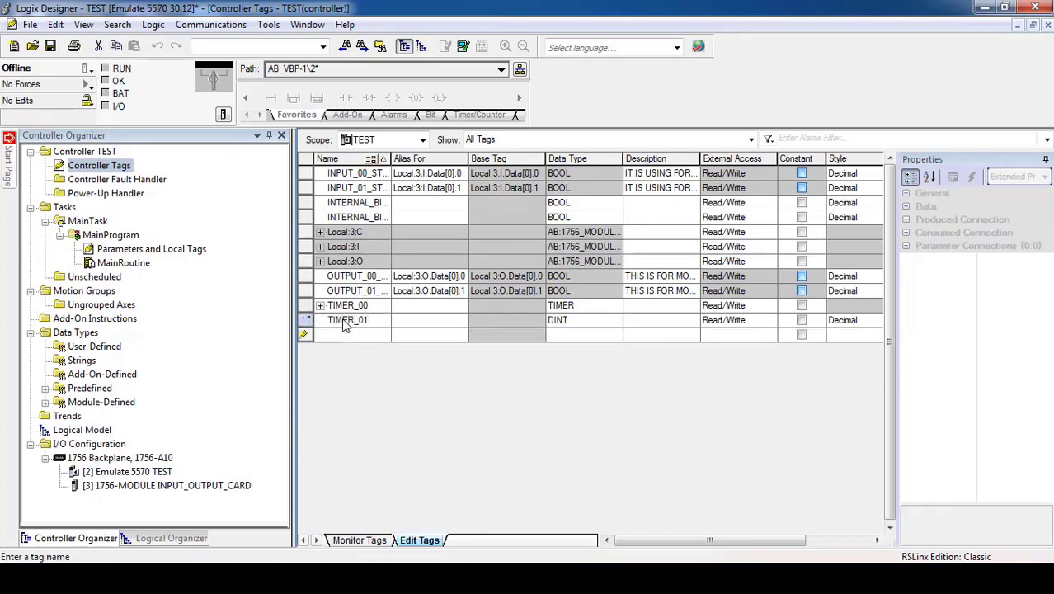
pyautogui.click(575, 321)
pyautogui.press('BackSpace')
pyautogui.press('BackSpace')
pyautogui.press('BackSpace')
pyautogui.press('BackSpace')
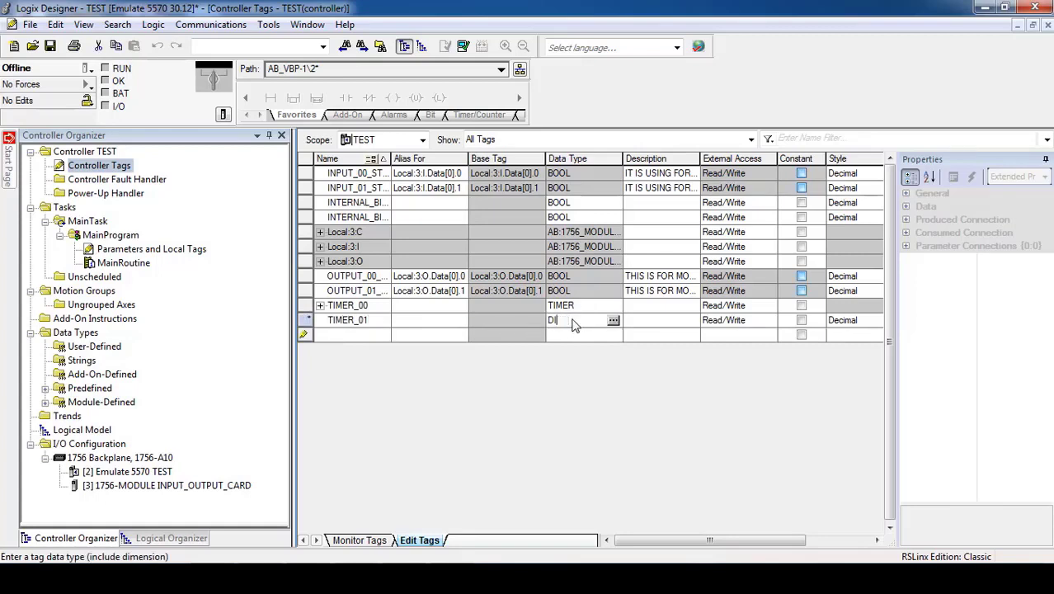
pyautogui.write('TIMER')
pyautogui.click(673, 322)
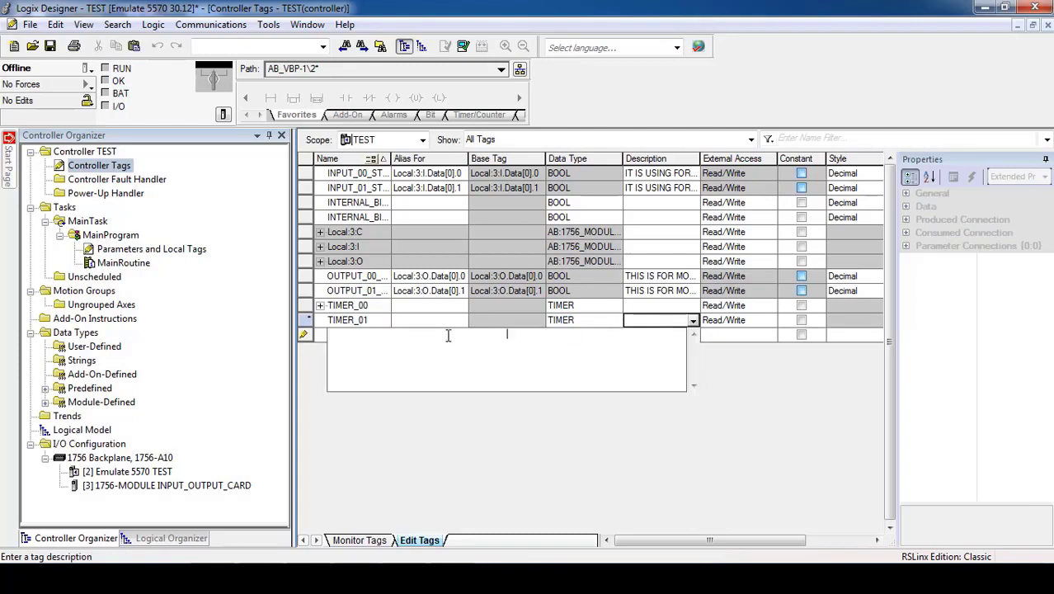
pyautogui.click(419, 320)
pyautogui.click(425, 339)
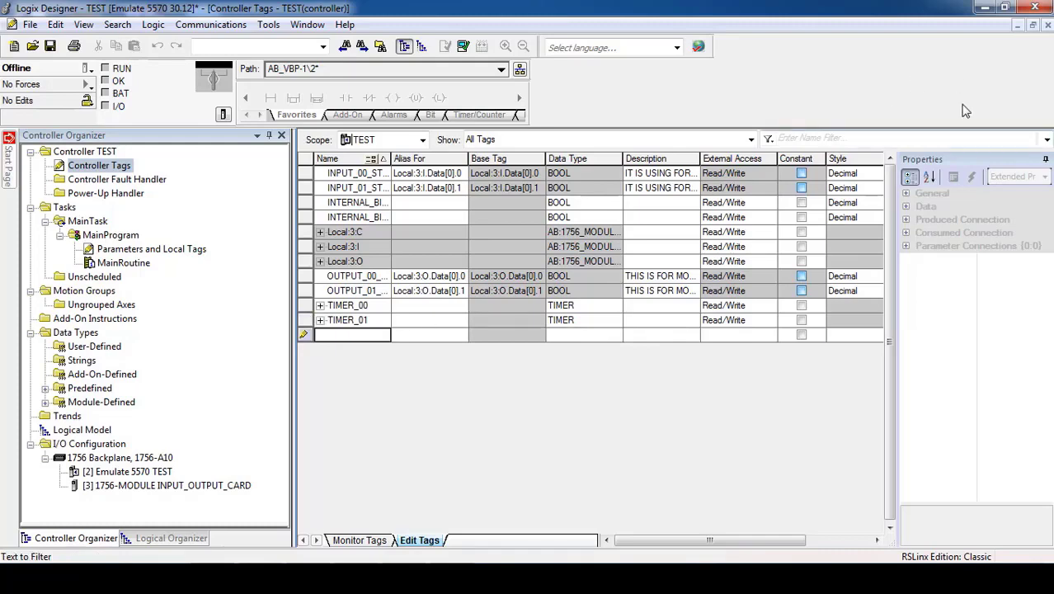
pyautogui.click(1048, 24)
# Create a base-type controller tag named COUNTER_00 with data type COUNTER.
pyautogui.rightClick(97, 167)
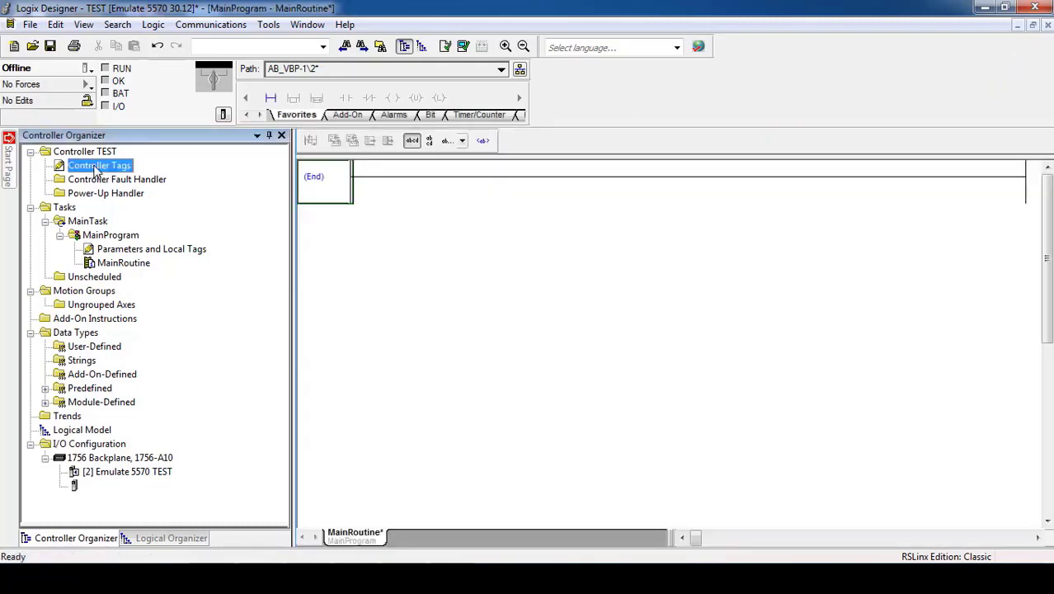
pyautogui.click(120, 174)
pyautogui.write('COUNTER_00')
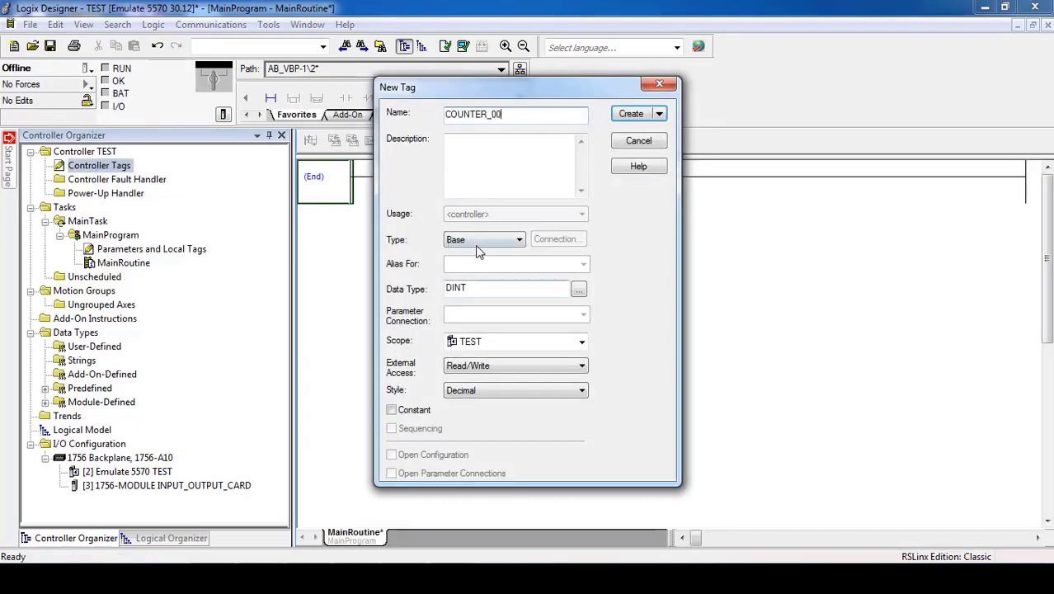
pyautogui.doubleClick(477, 288)
pyautogui.write('COUNTER')
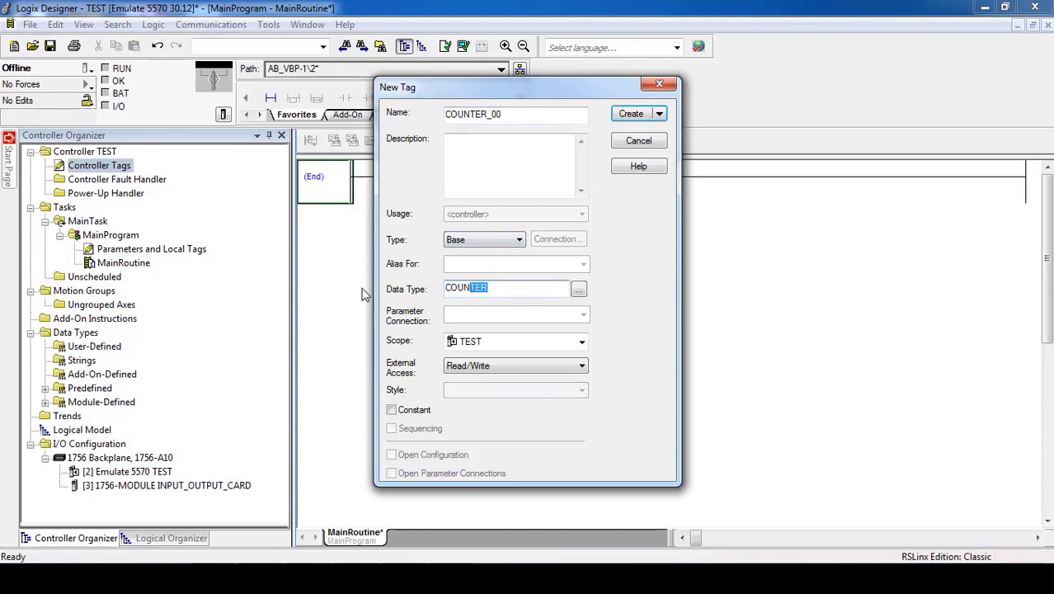
pyautogui.click(631, 114)
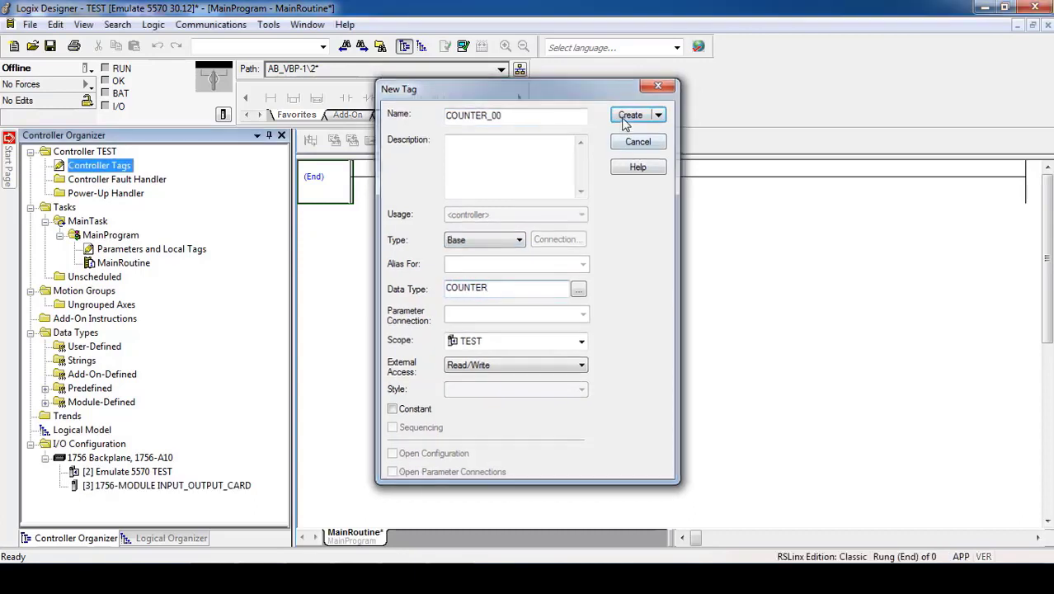
# Create a second base-type controller tag named COUNTER_01 with data type COUNTER.
pyautogui.rightClick(100, 168)
pyautogui.click(136, 176)
pyautogui.write('COUNTER')
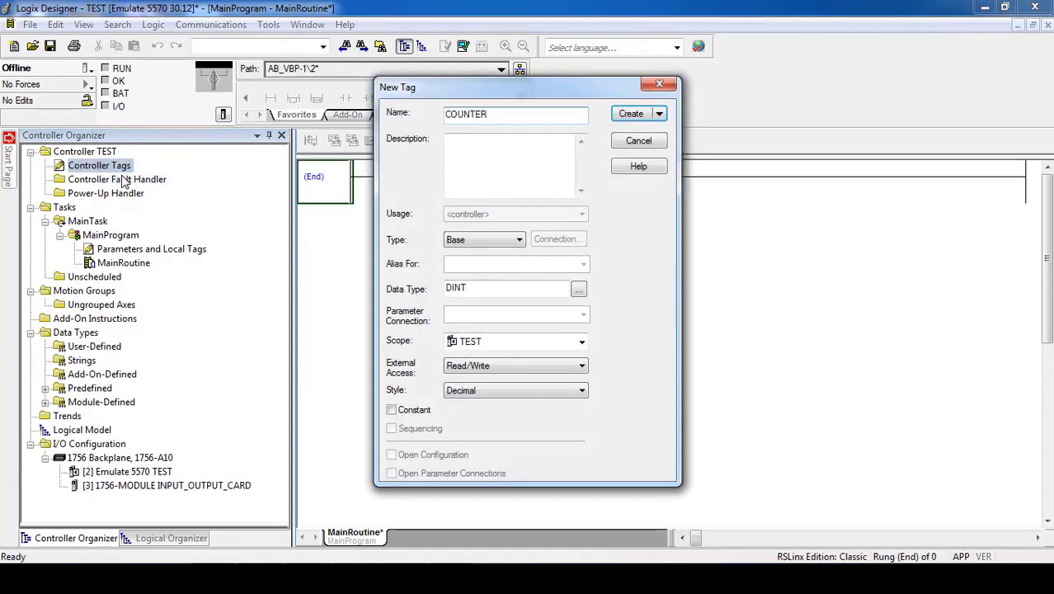
pyautogui.write('_01')
pyautogui.doubleClick(473, 289)
pyautogui.write('COUNTER')
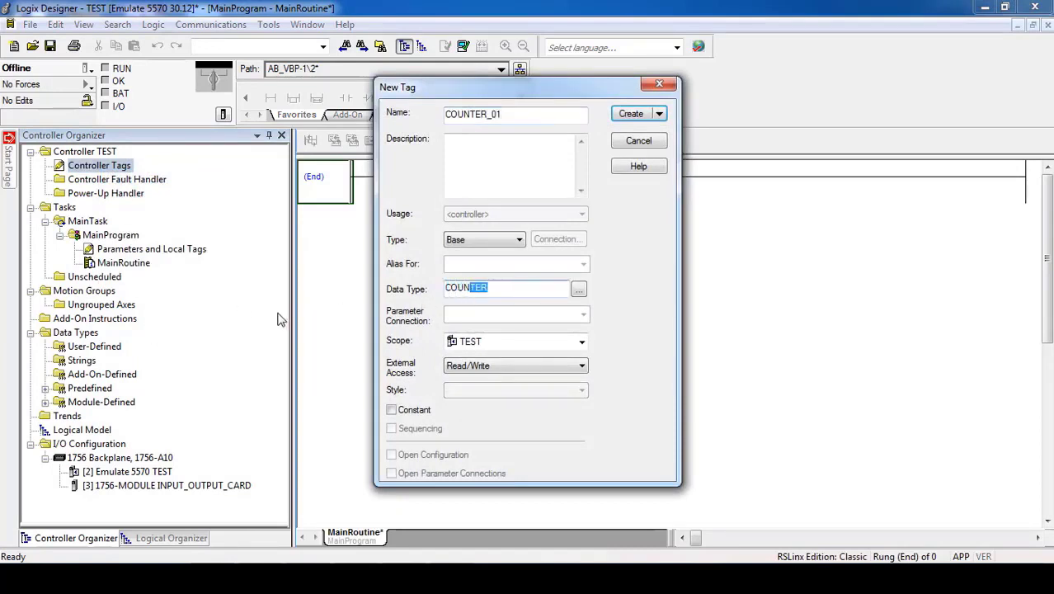
pyautogui.click(631, 113)
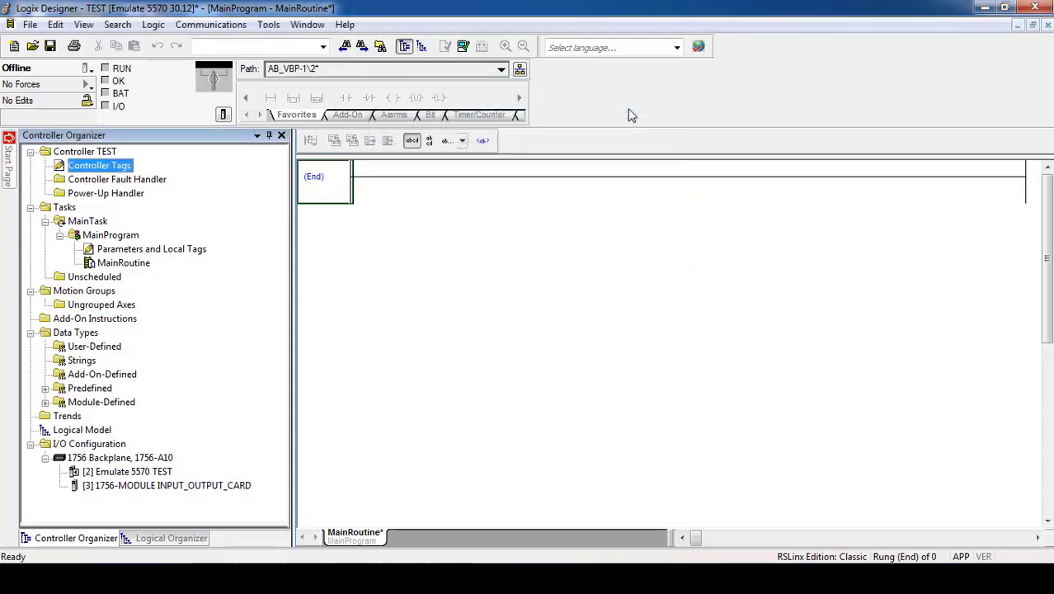
# Review the timer and counter tags in the controller tag monitor, and close it.
pyautogui.rightClick(106, 168)
pyautogui.click(153, 194)
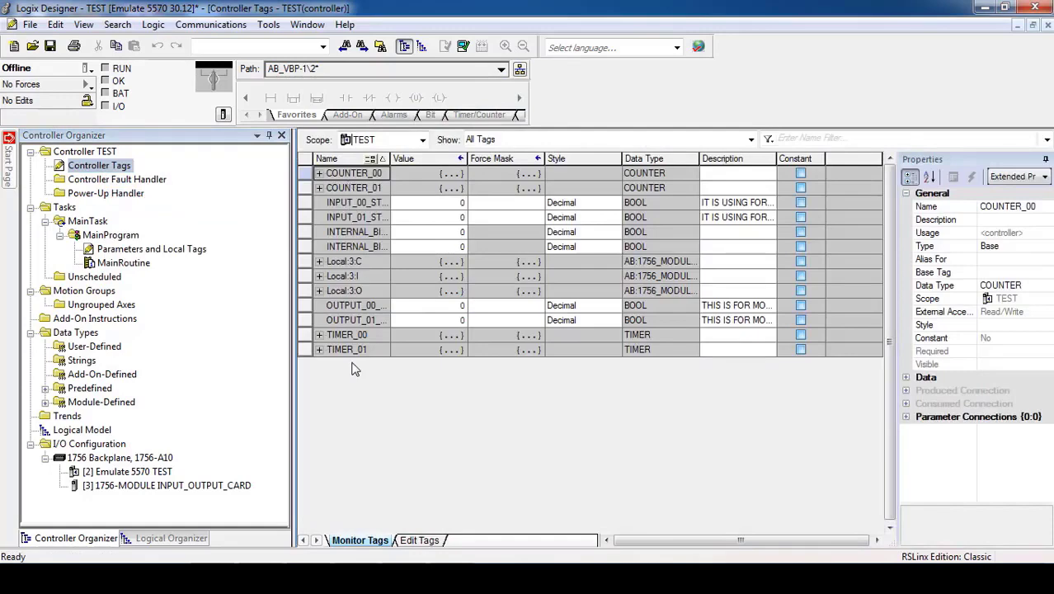
pyautogui.click(1048, 26)
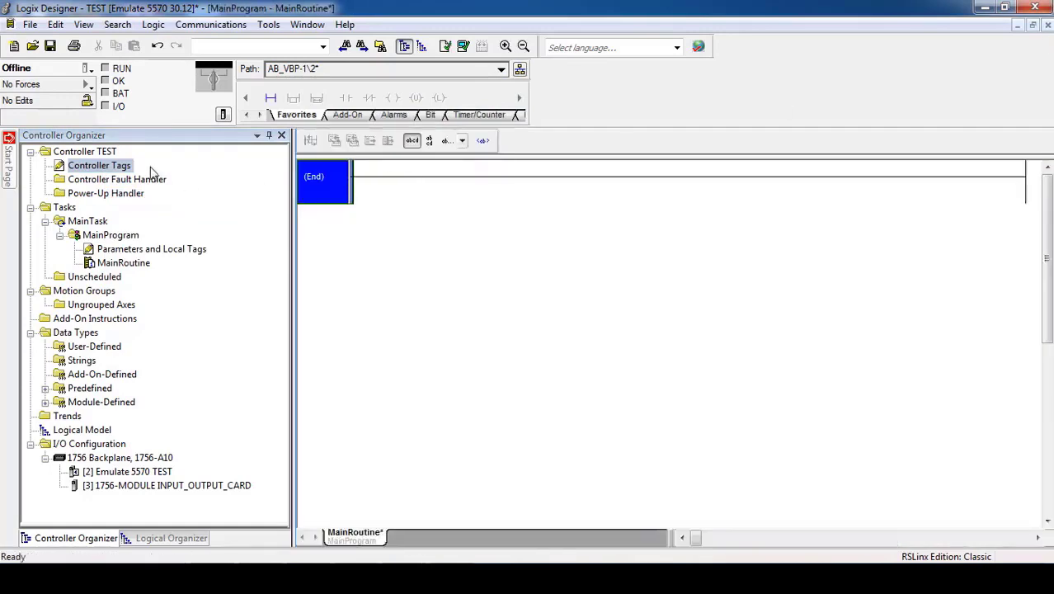
# Open the controller tags for editing and examine the members of TIMER_00, widening the Name column to show their full names.
pyautogui.rightClick(117, 169)
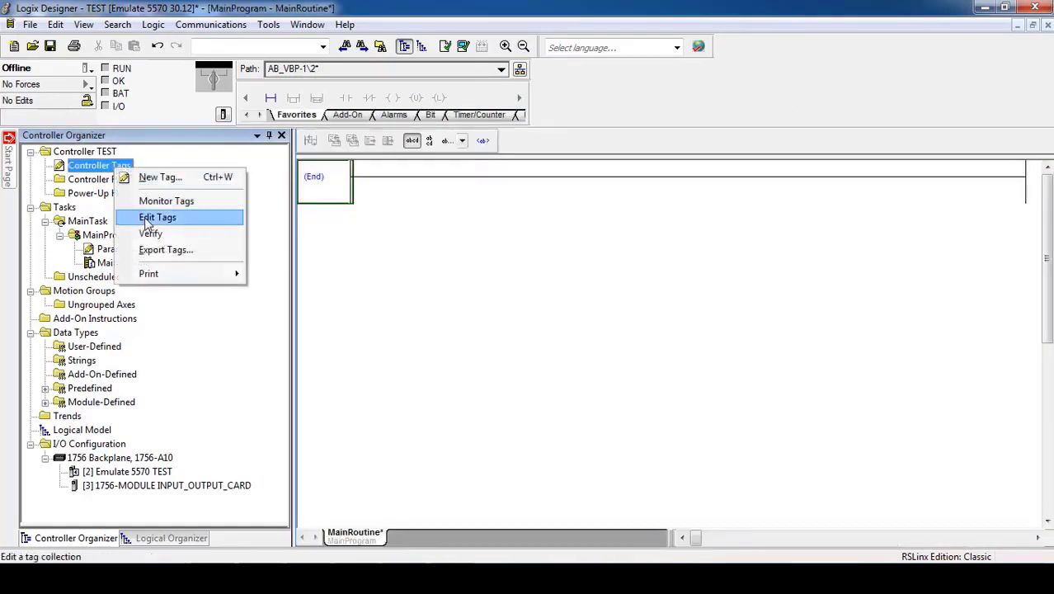
pyautogui.click(149, 218)
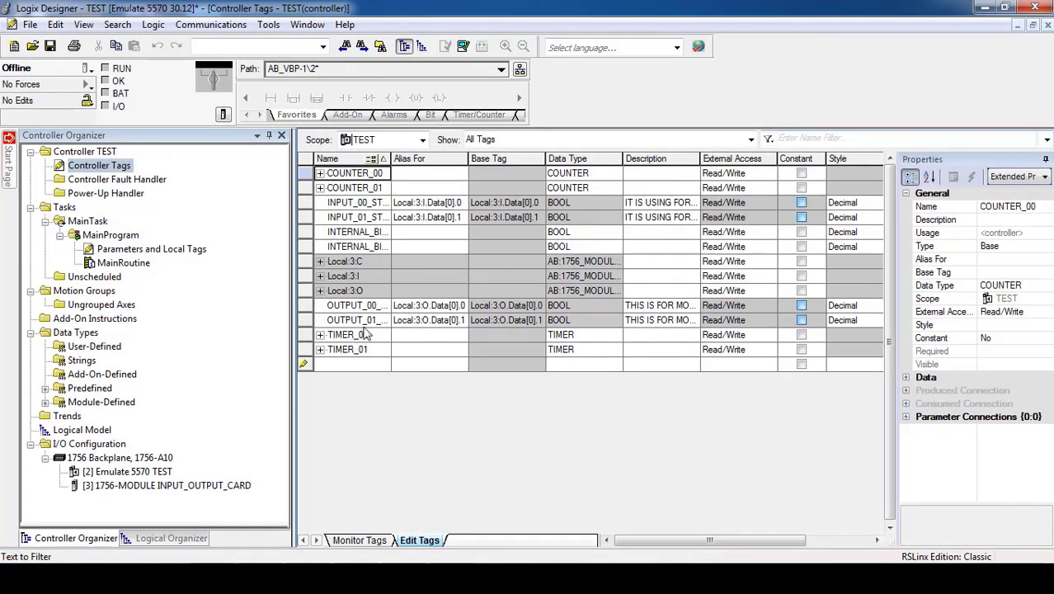
pyautogui.click(320, 335)
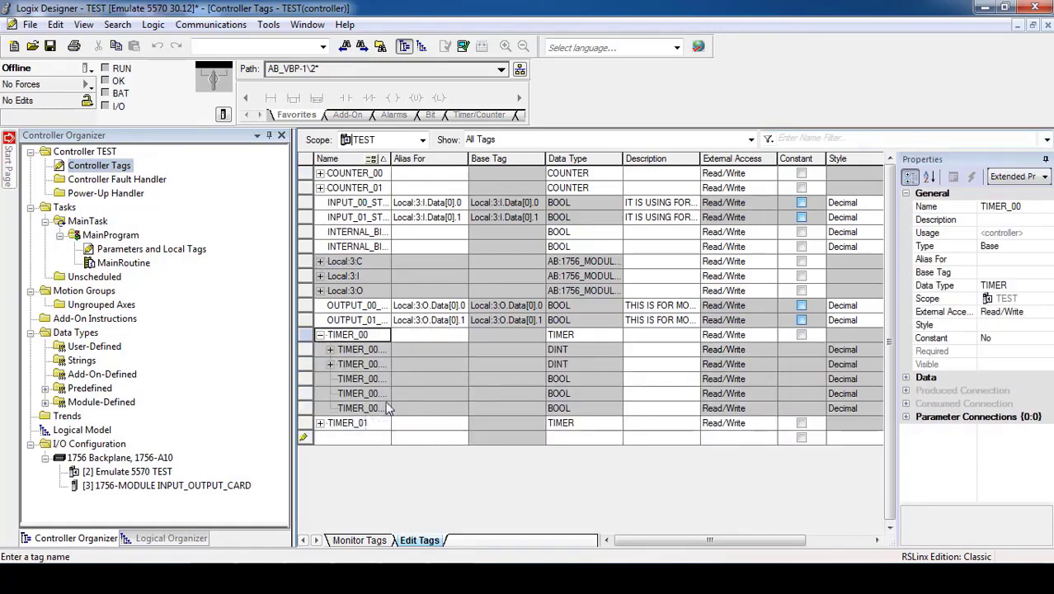
pyautogui.moveTo(389, 158); pyautogui.dragTo(437, 158)
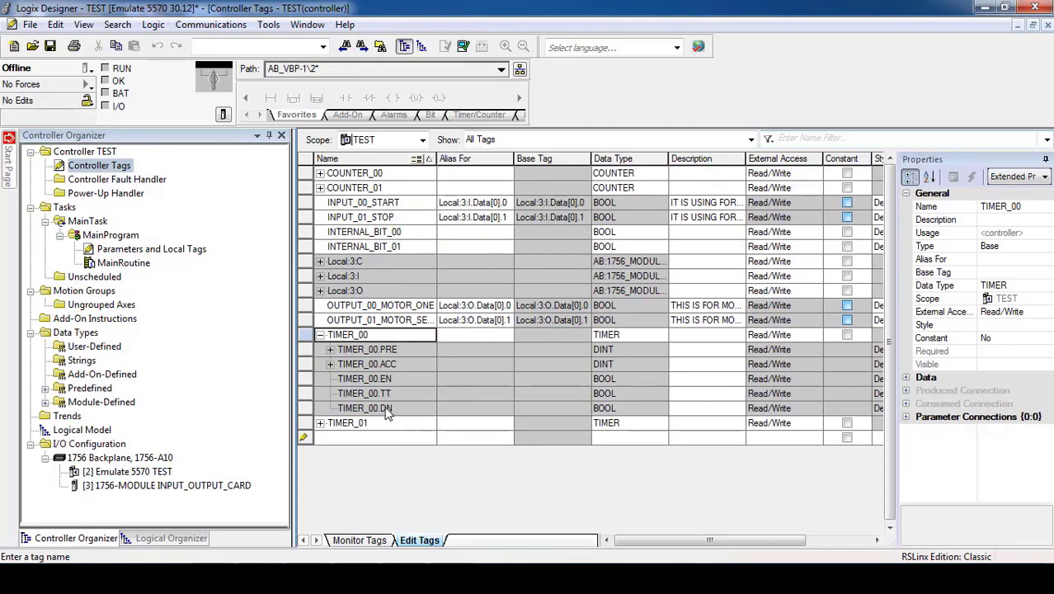
# Inspect the DN, ACC and PRE members of TIMER_00 and expand TIMER_01 to show its members.
pyautogui.click(386, 409)
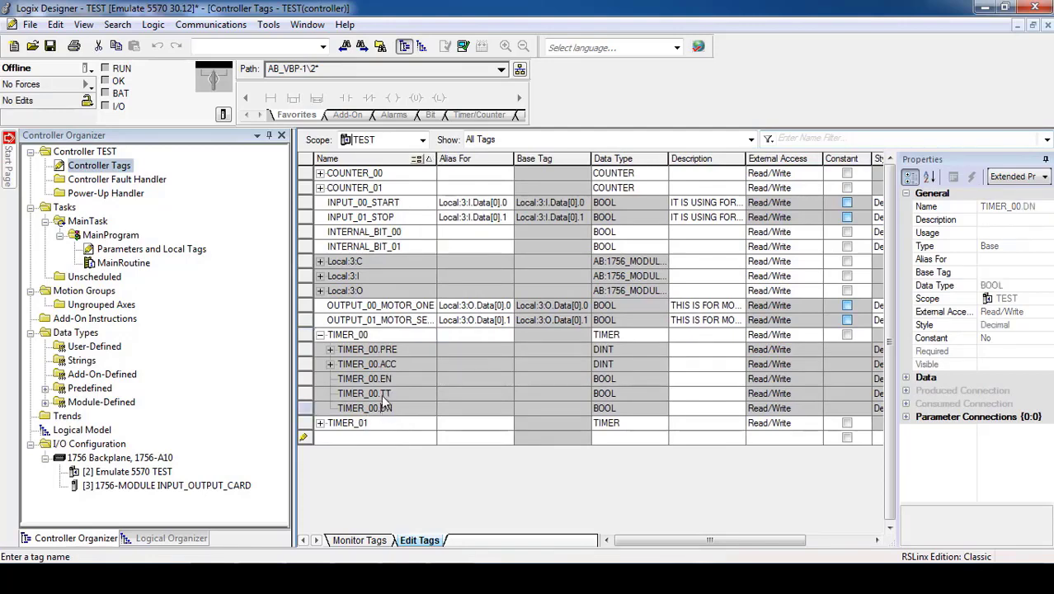
pyautogui.click(385, 364)
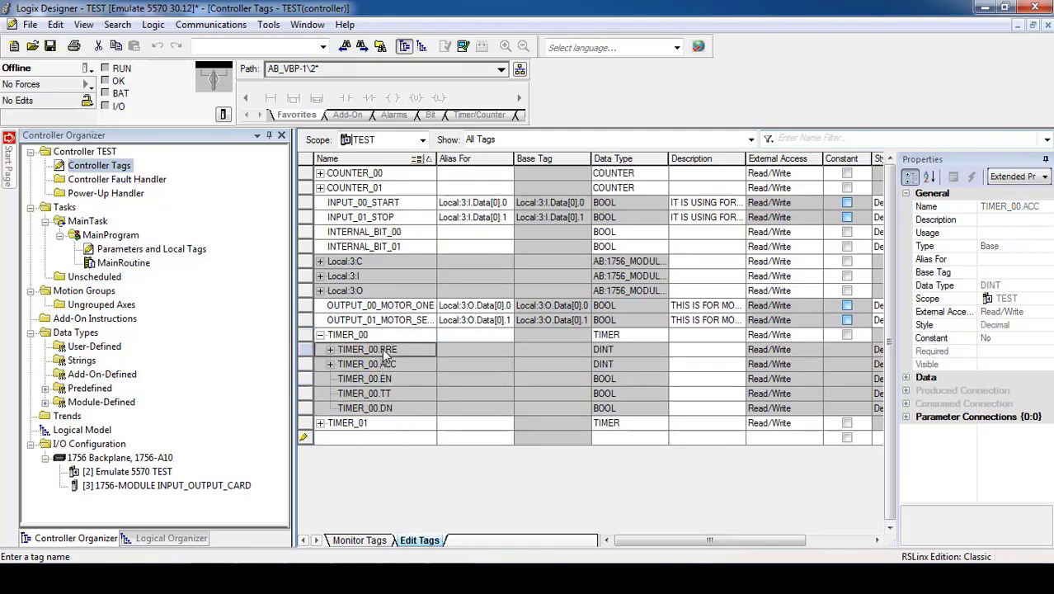
pyautogui.click(320, 423)
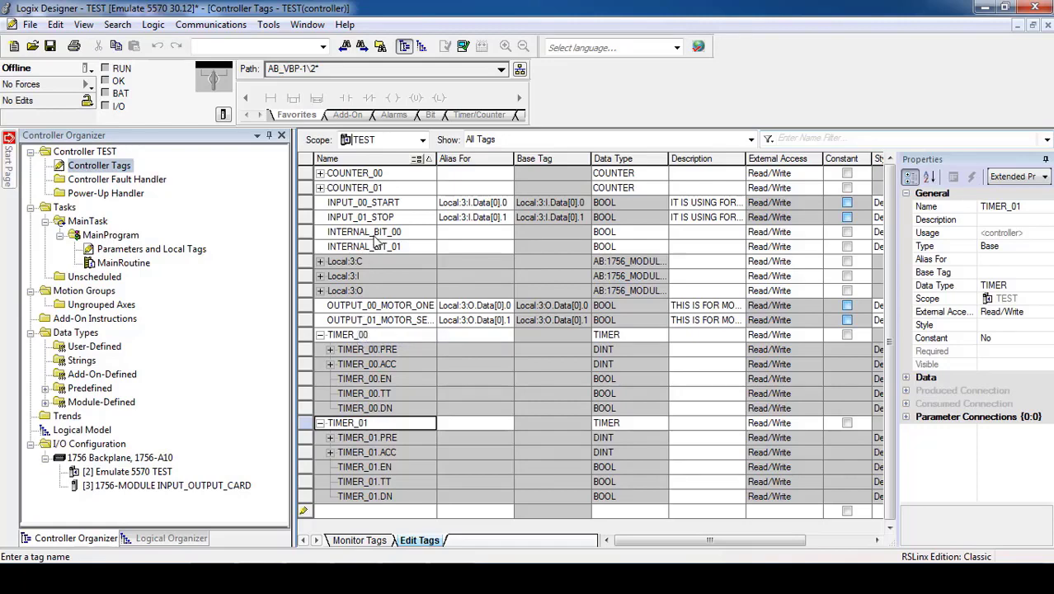
# Expand COUNTER_01, inspect its PRE, ACC, CU, CD, DN and OV members, and collapse it again.
pyautogui.click(320, 188)
pyautogui.click(320, 189)
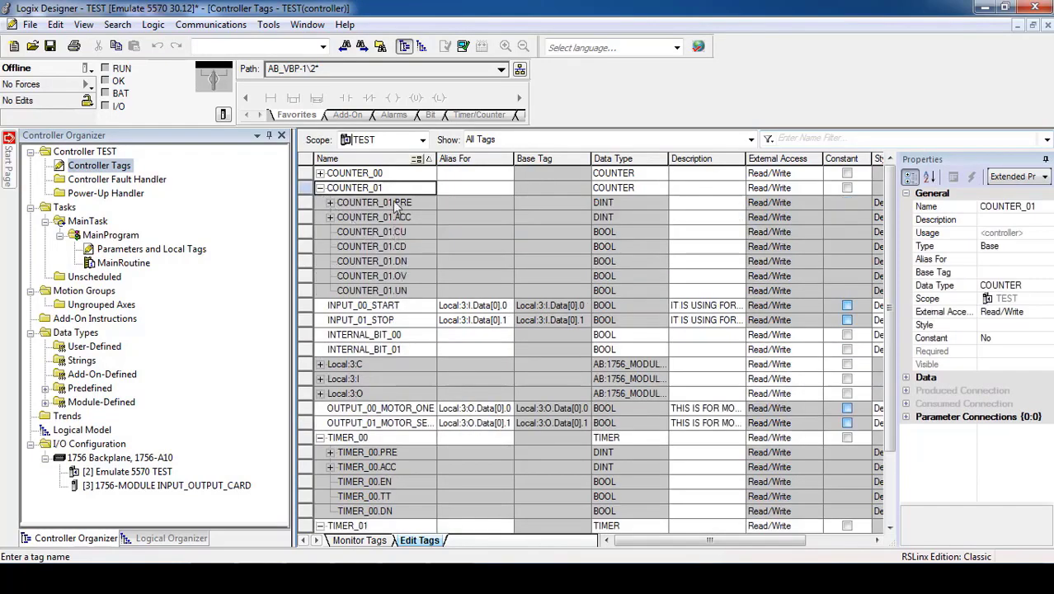
pyautogui.click(396, 205)
pyautogui.click(396, 218)
pyautogui.click(396, 233)
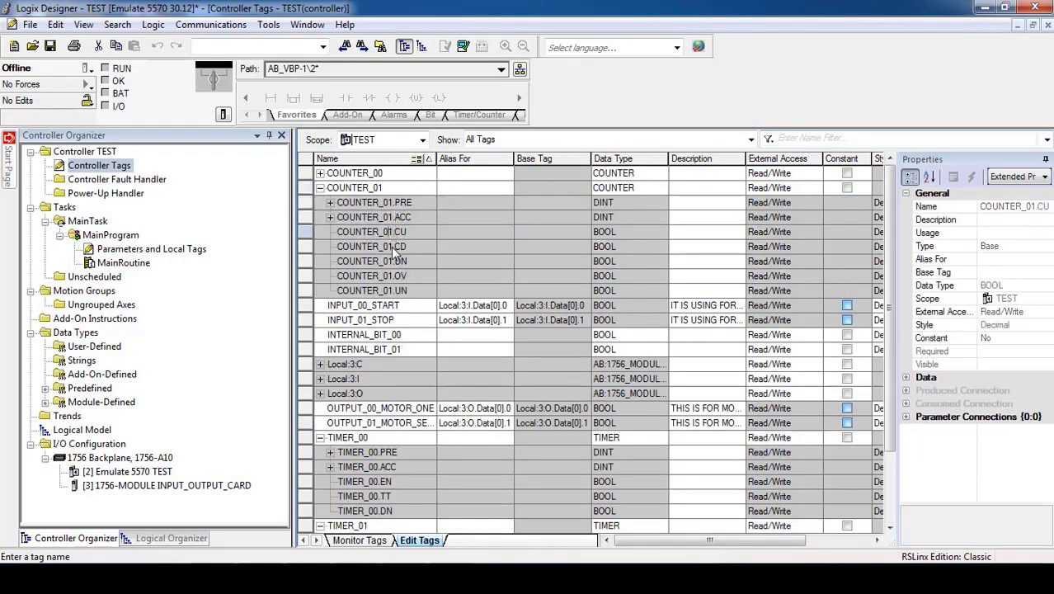
pyautogui.click(391, 247)
pyautogui.click(399, 262)
pyautogui.click(395, 278)
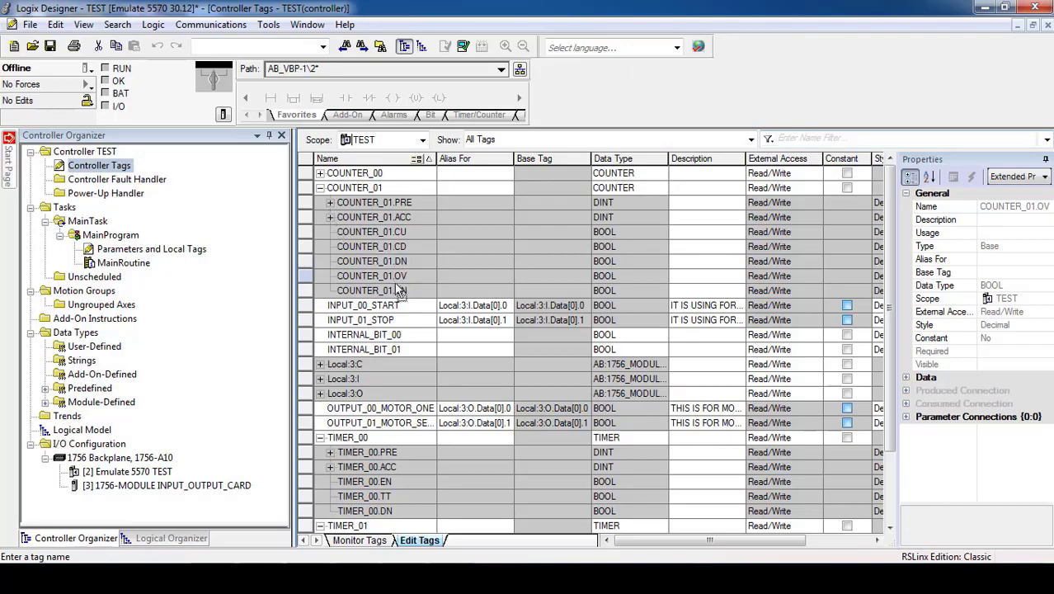
pyautogui.click(320, 187)
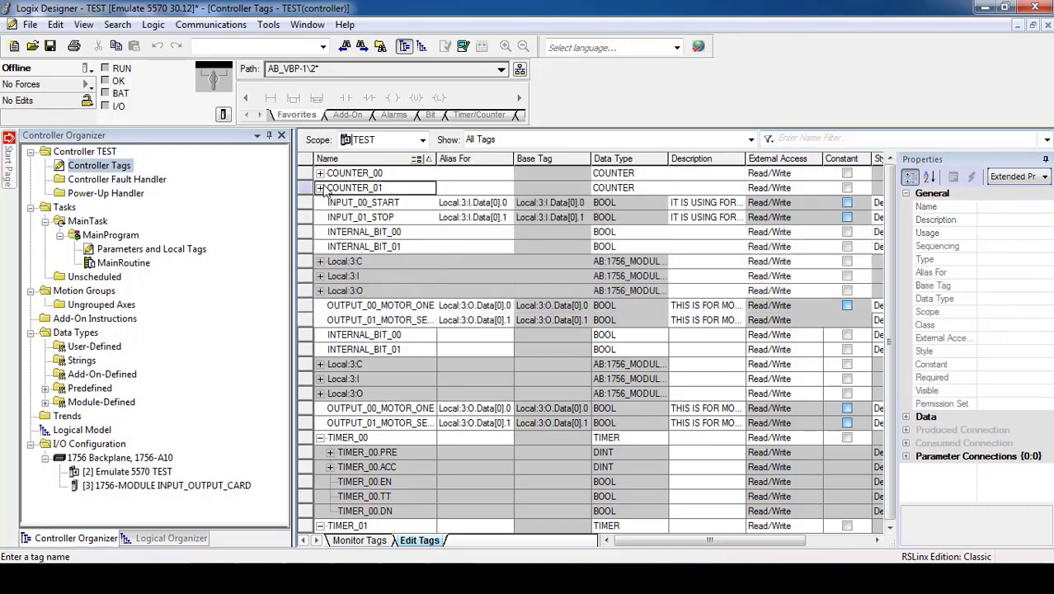
# Expand COUNTER_00, inspect its members from OV up to PRE, and close the controller tags editor.
pyautogui.click(320, 174)
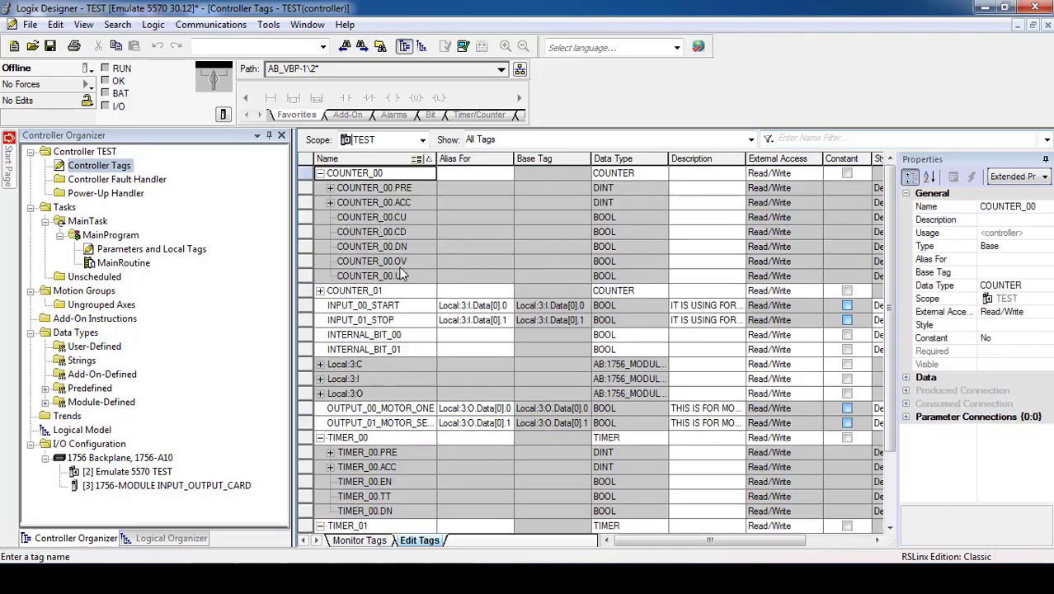
pyautogui.click(402, 261)
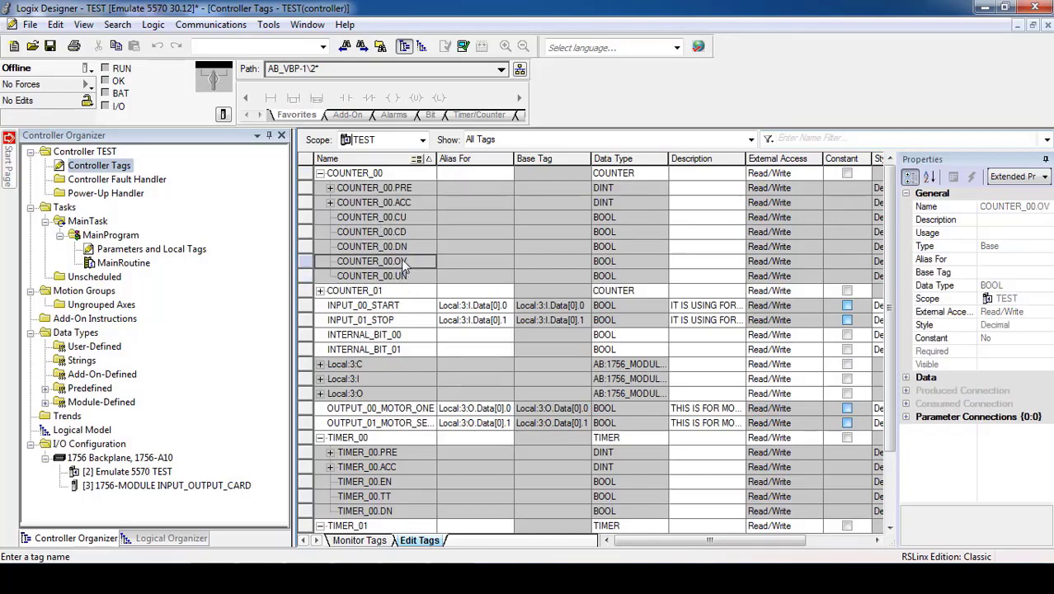
pyautogui.click(401, 247)
pyautogui.click(401, 232)
pyautogui.click(402, 218)
pyautogui.click(402, 203)
pyautogui.click(402, 188)
pyautogui.click(1047, 25)
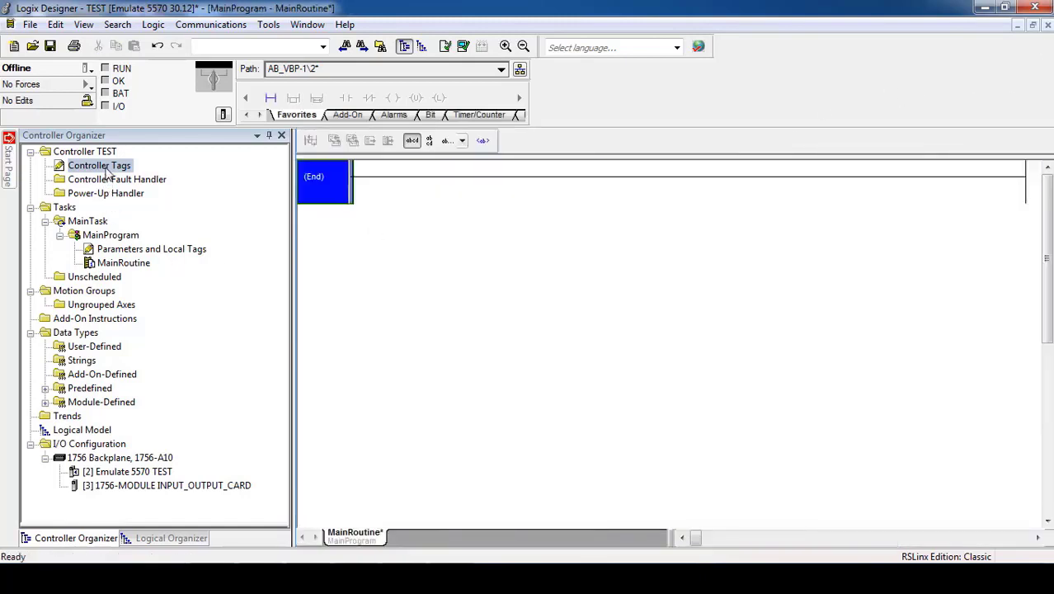
# Create a base-type controller tag named INT_00 with data type INT.
pyautogui.rightClick(107, 168)
pyautogui.click(140, 175)
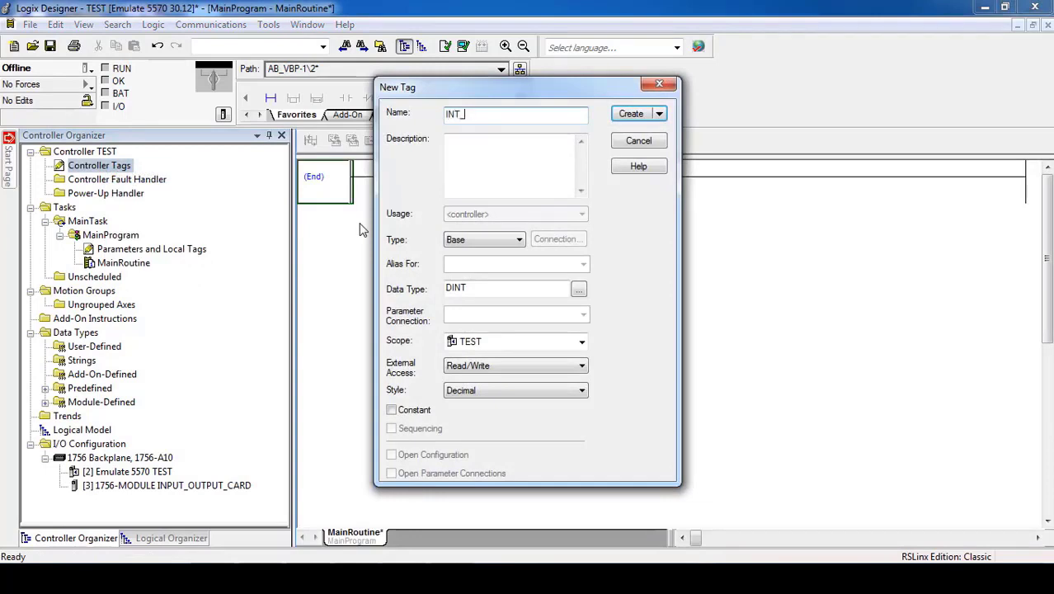
pyautogui.click(475, 292)
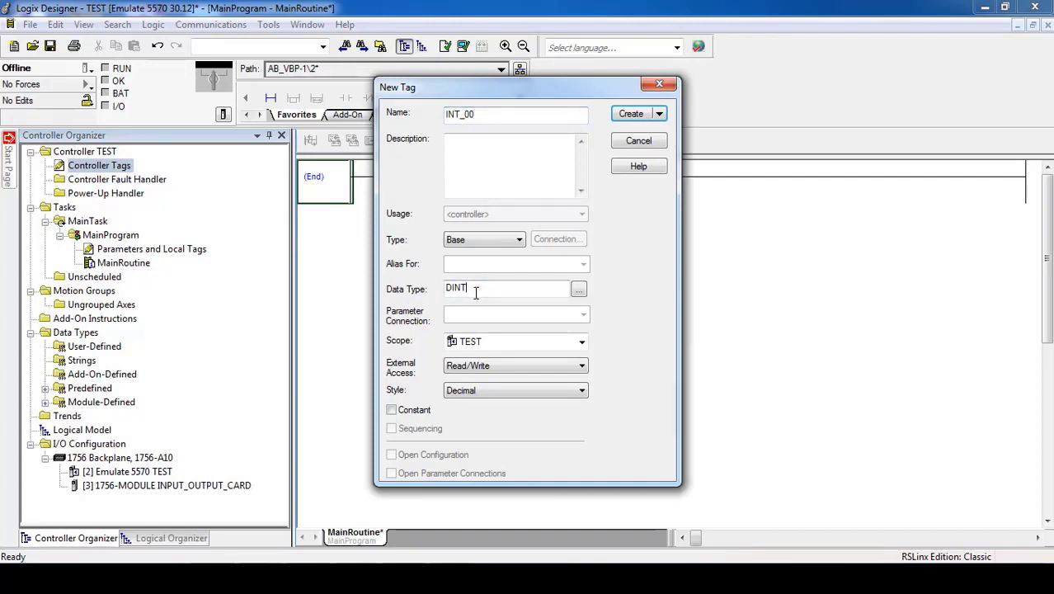
pyautogui.moveTo(448, 287); pyautogui.dragTo(427, 295)
pyautogui.click(631, 114)
# Create a second base-type controller tag named INT_01 with data type INT.
pyautogui.rightClick(132, 166)
pyautogui.click(163, 172)
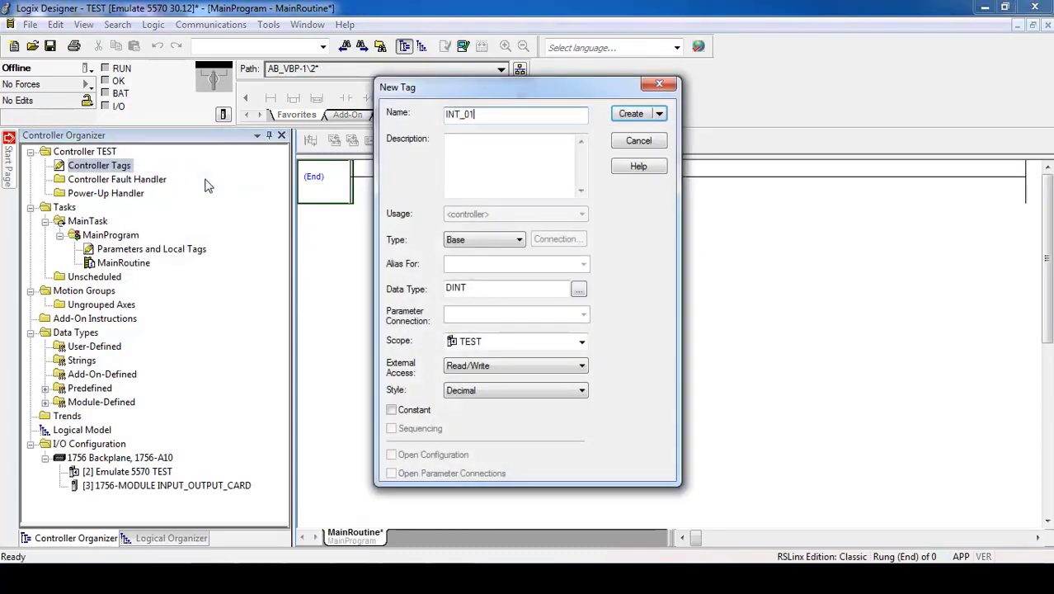
pyautogui.doubleClick(450, 287)
pyautogui.write('INT')
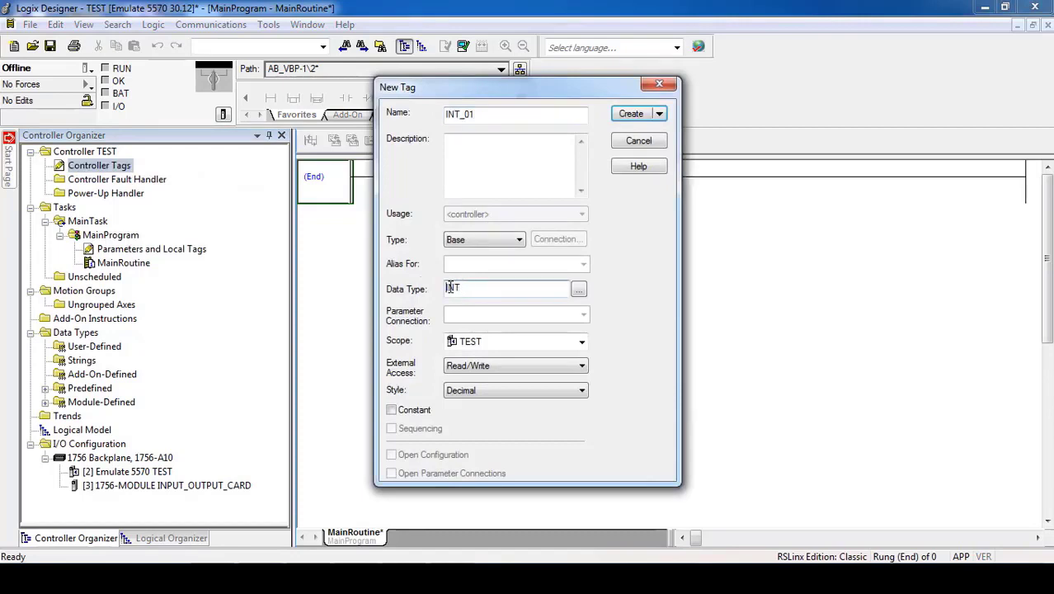
pyautogui.click(631, 114)
# Open the controller tags for editing, review the bits of INT_00, and close the editor.
pyautogui.rightClick(113, 167)
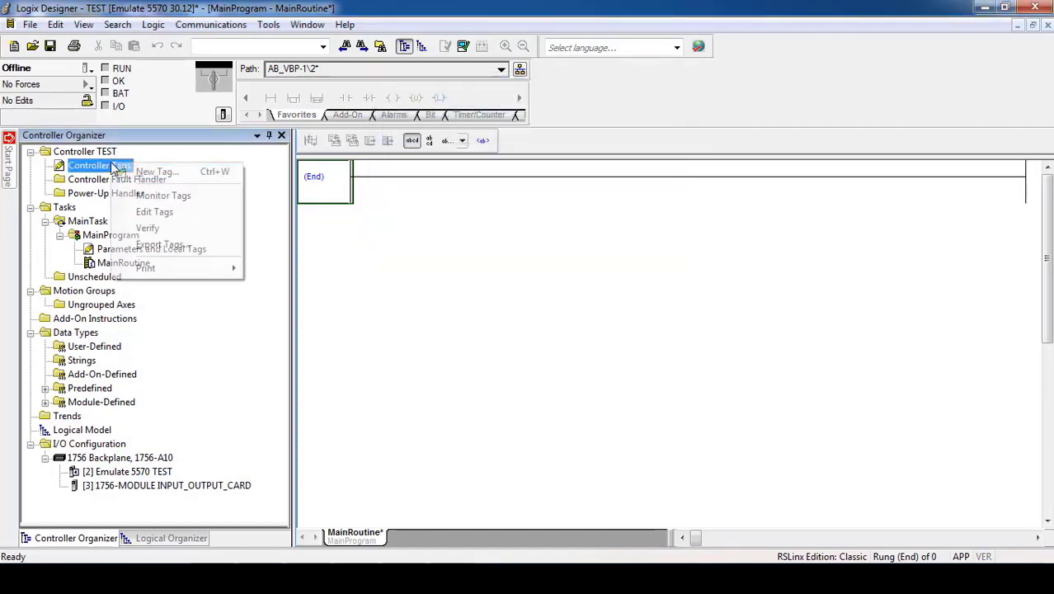
pyautogui.click(157, 211)
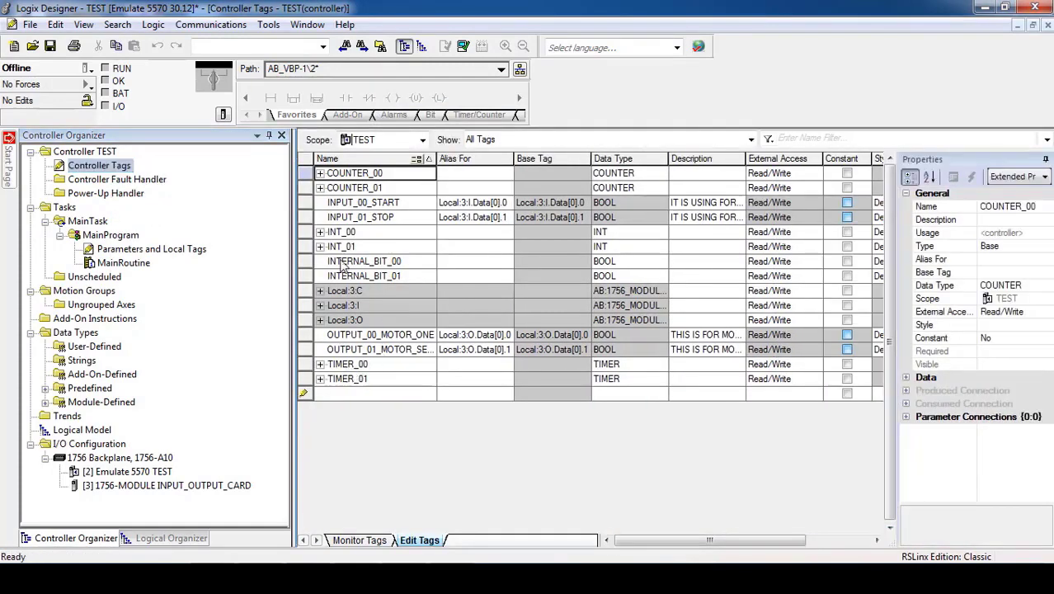
pyautogui.click(320, 233)
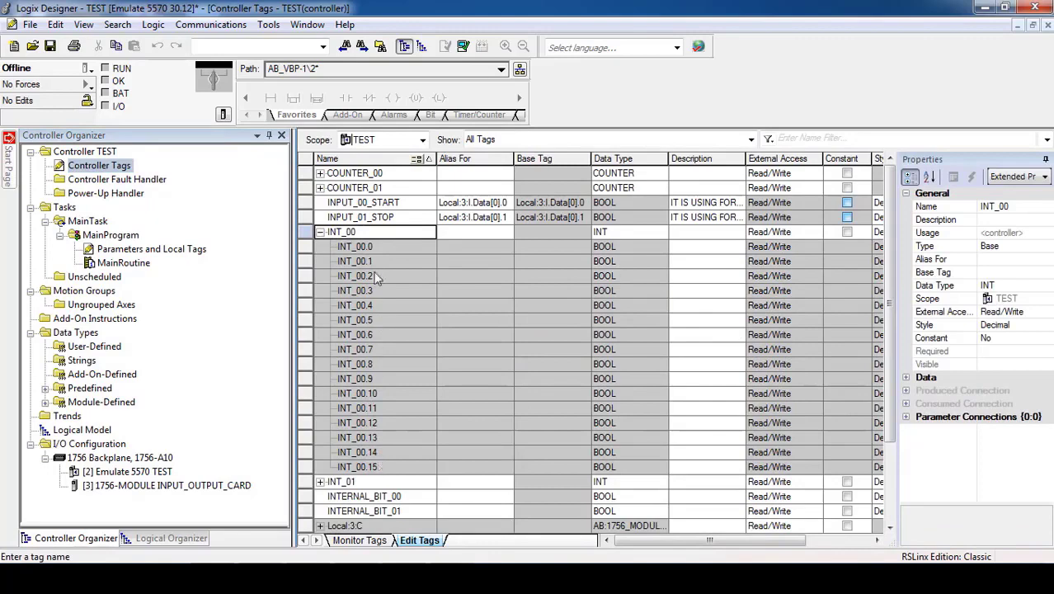
pyautogui.click(320, 231)
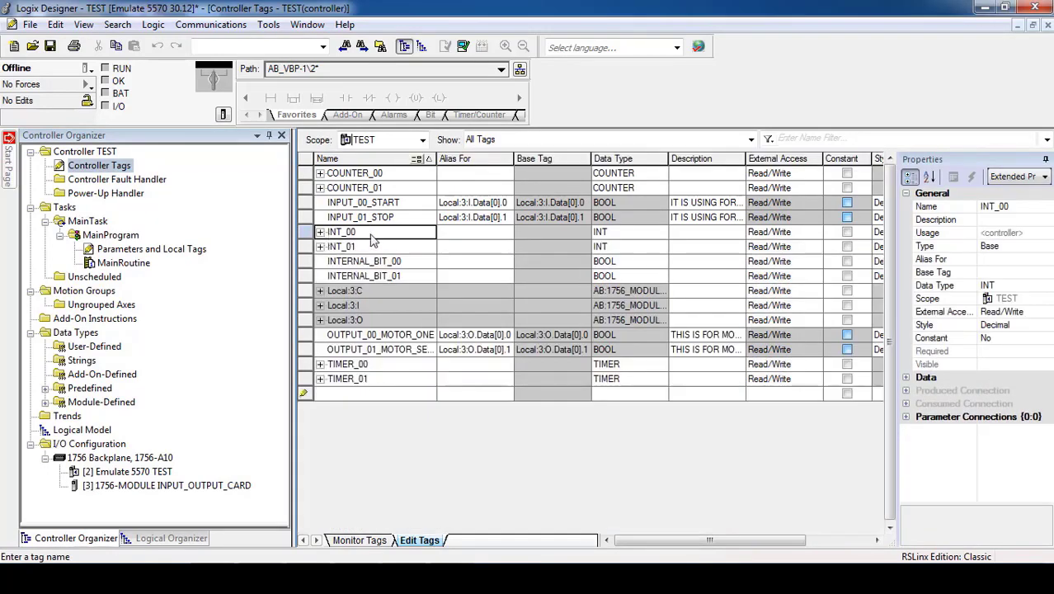
pyautogui.click(1047, 25)
# Create a base-type controller tag named DINT_00 with data type DINT.
pyautogui.rightClick(107, 173)
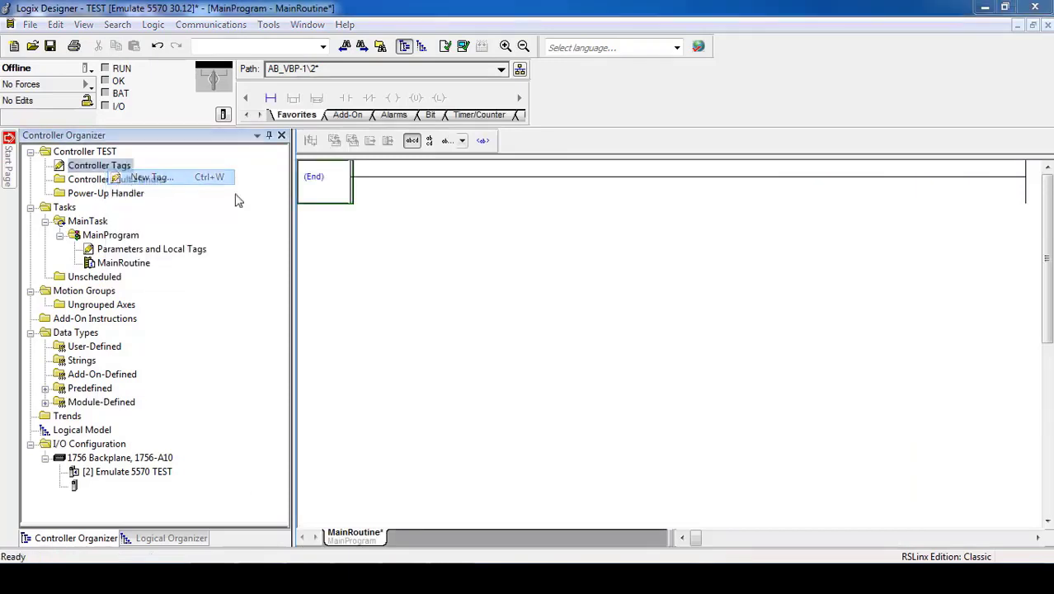
pyautogui.click(145, 177)
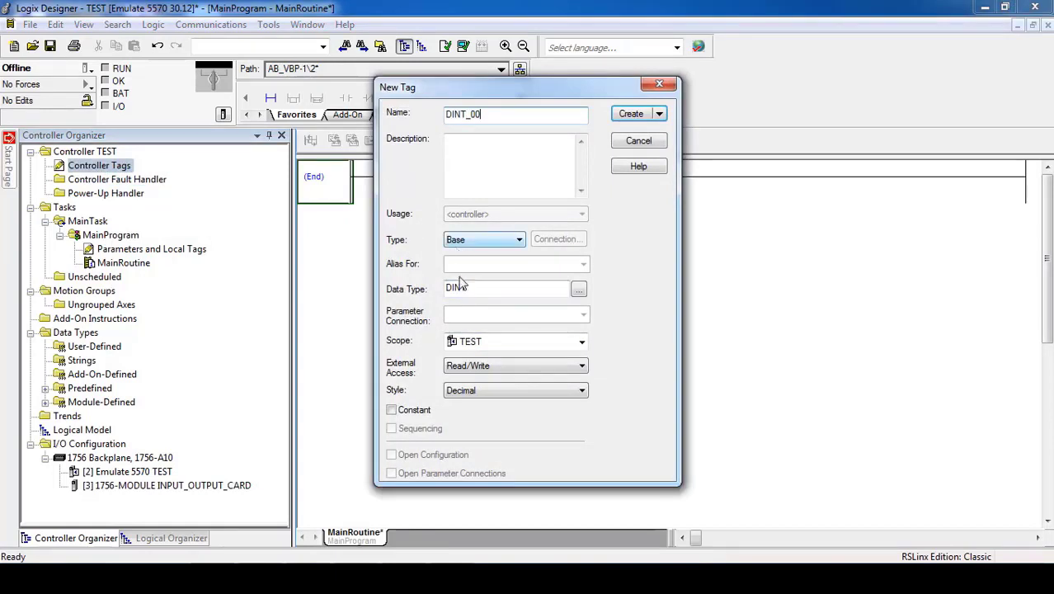
pyautogui.click(630, 115)
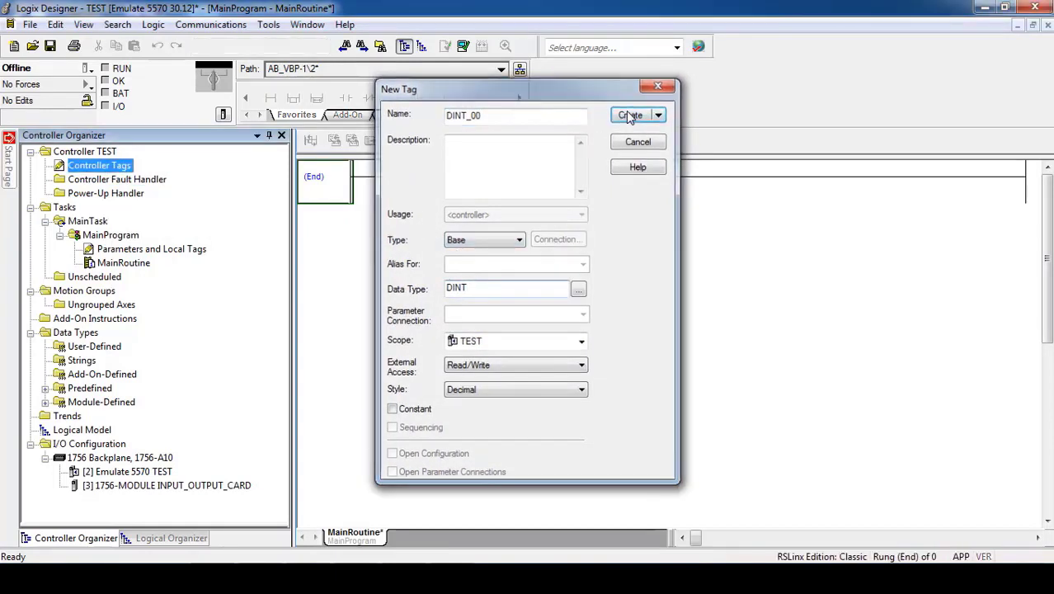
# Create a second base-type controller tag named DINT_01 with data type DINT.
pyautogui.rightClick(116, 169)
pyautogui.click(144, 173)
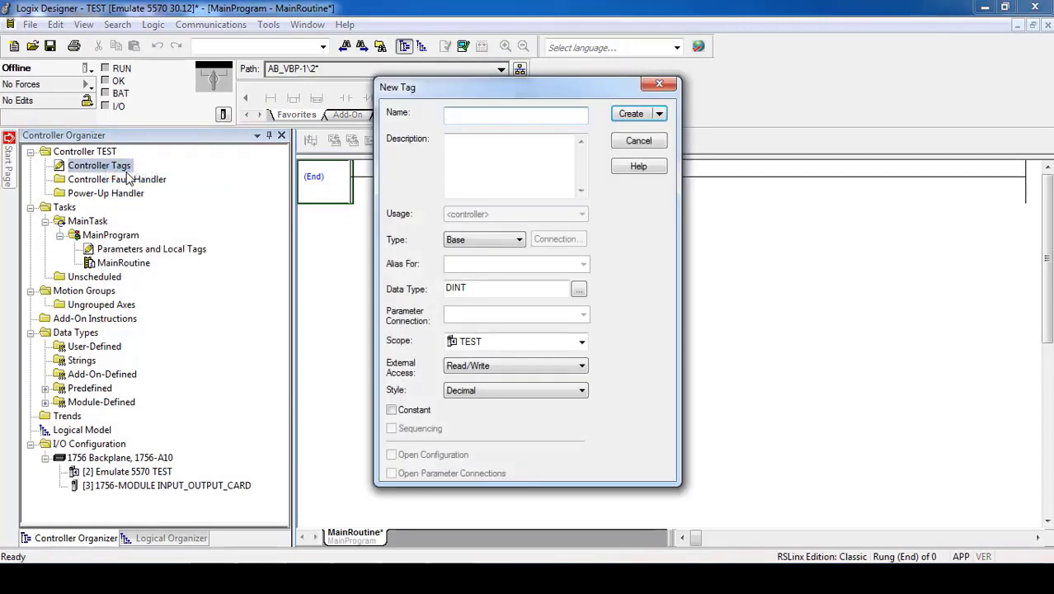
pyautogui.write('DINT_01')
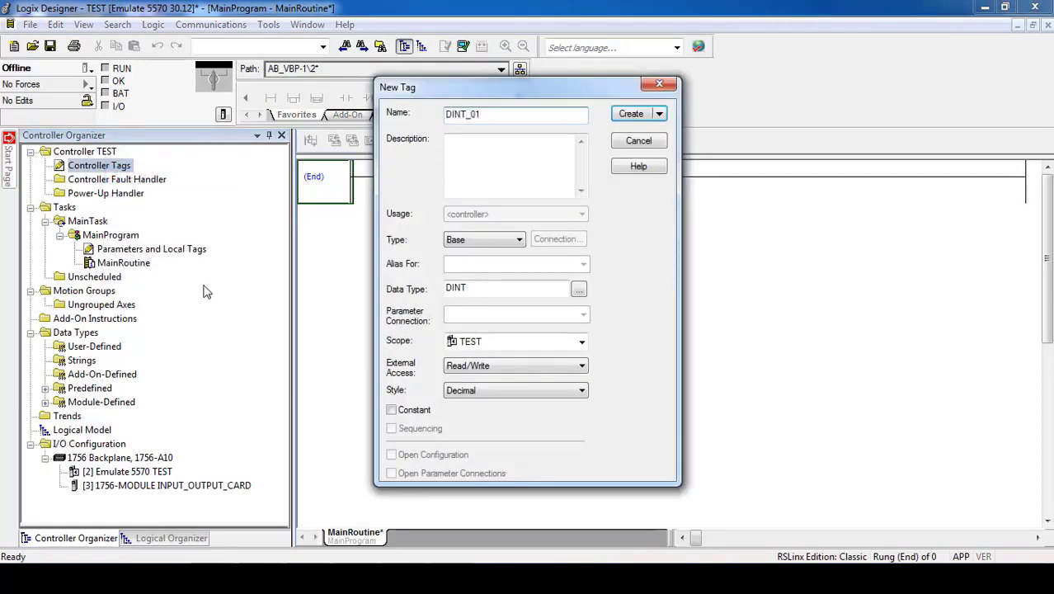
pyautogui.click(467, 240)
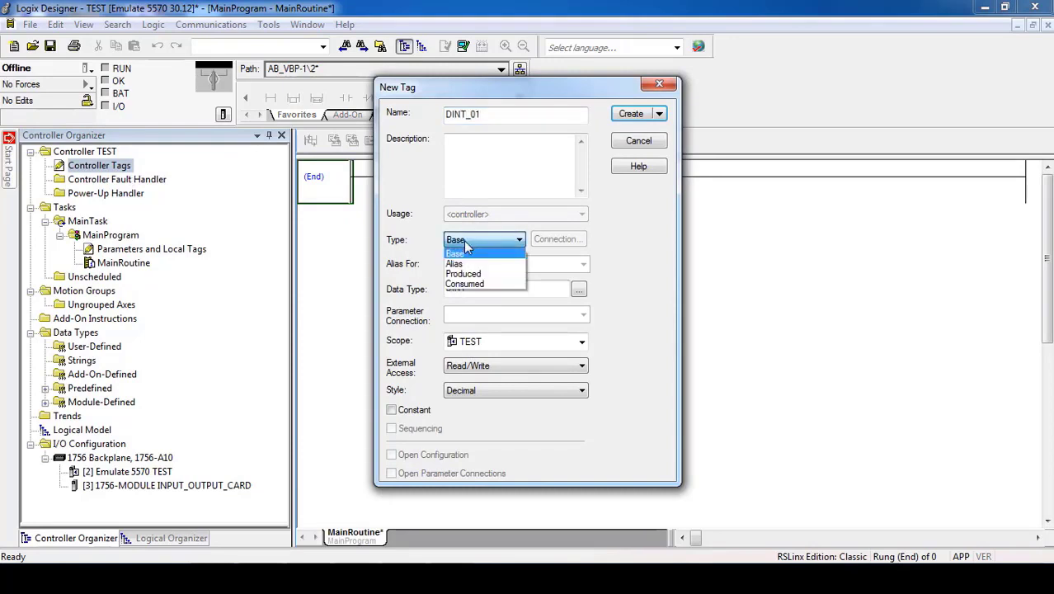
pyautogui.click(467, 250)
pyautogui.click(630, 113)
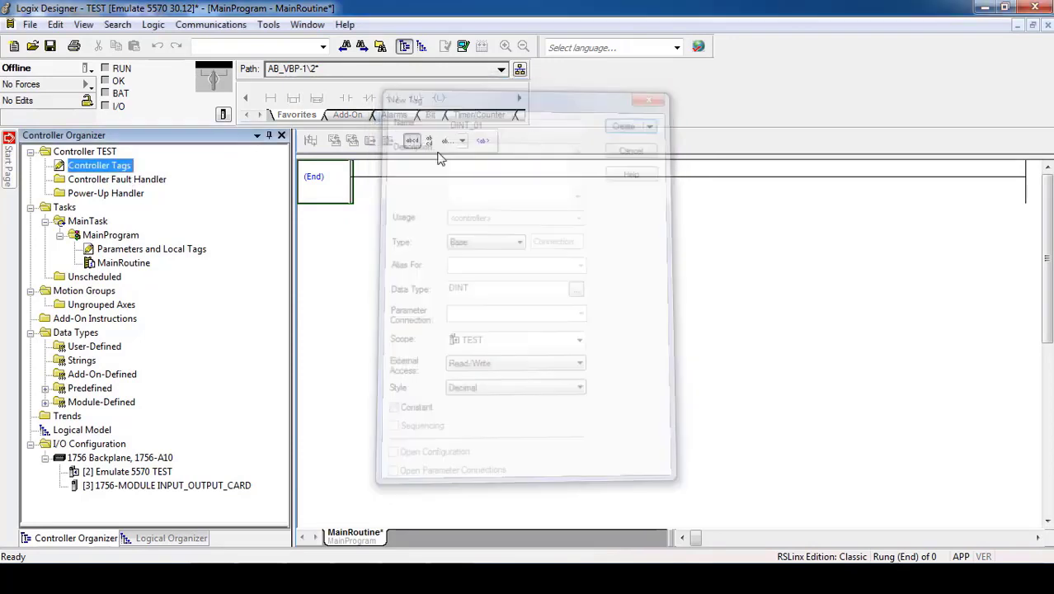
# Open the controller tags for editing and review the individual bits of INT_00 and INT_01, collapsing each tag again.
pyautogui.rightClick(121, 165)
pyautogui.click(148, 213)
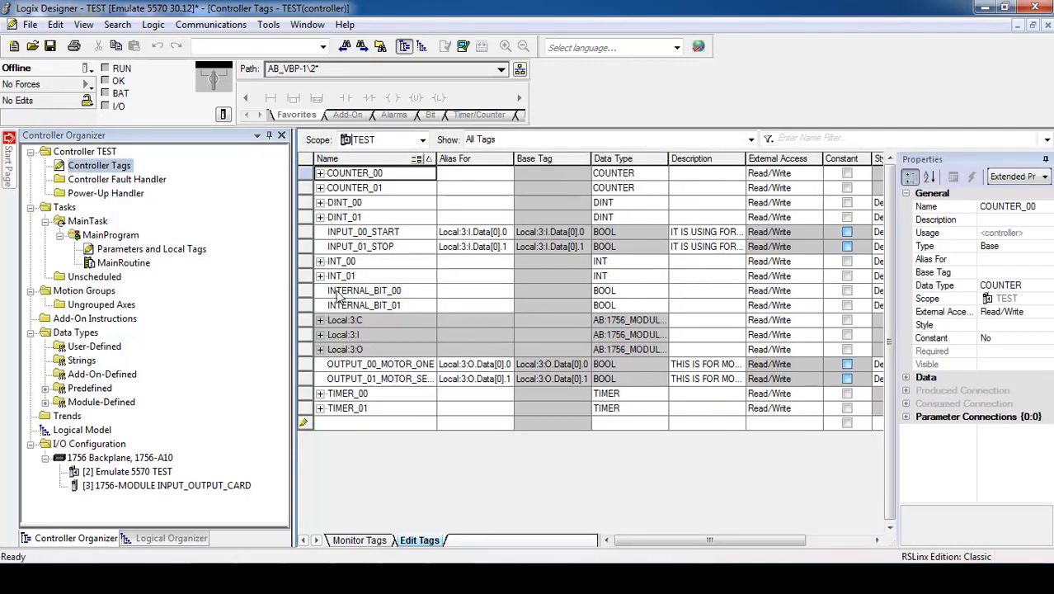
pyautogui.click(320, 261)
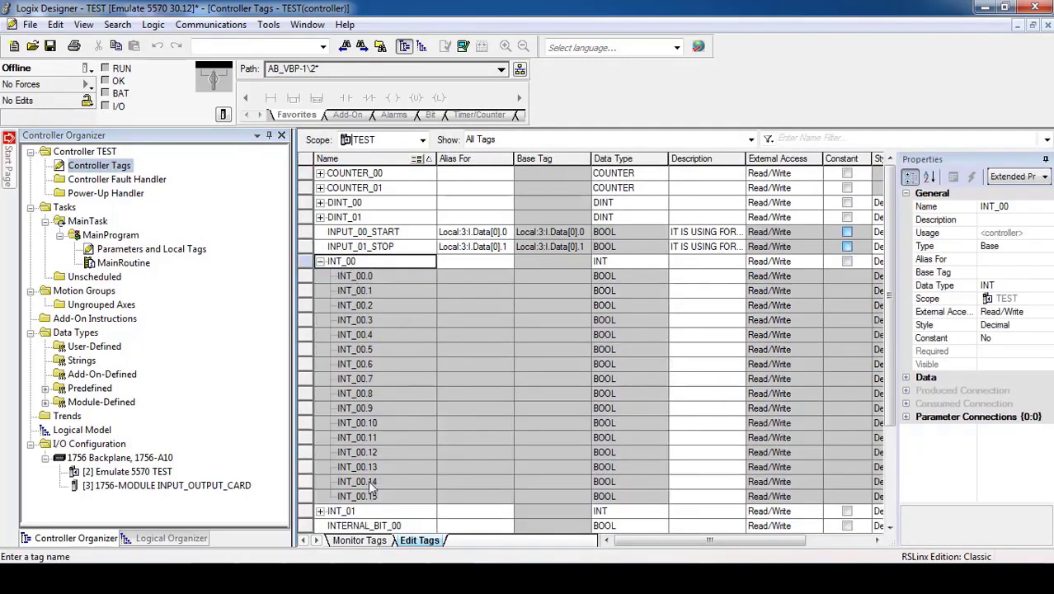
pyautogui.click(320, 260)
pyautogui.click(320, 275)
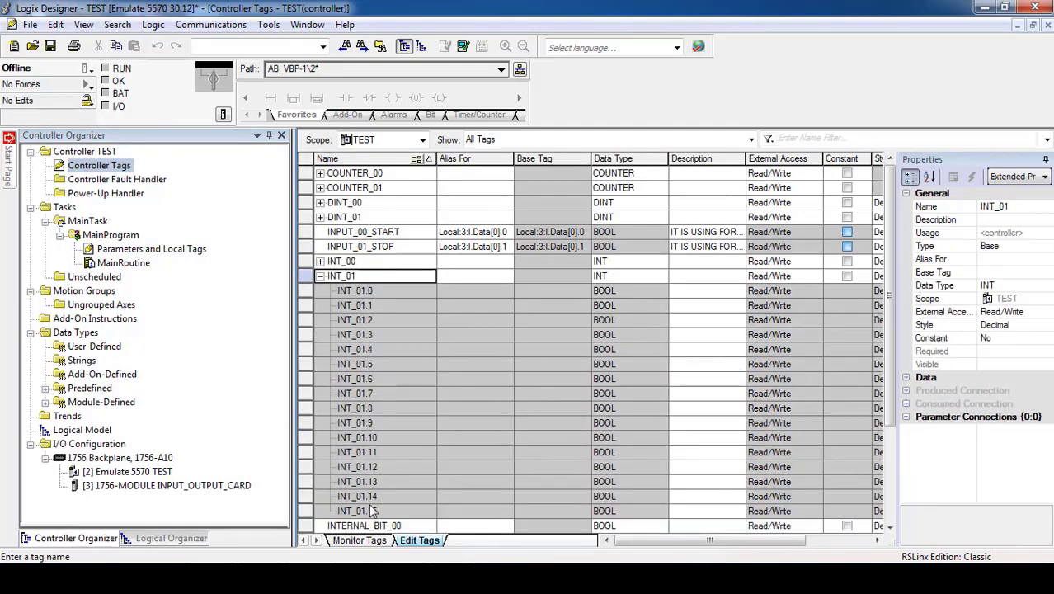
pyautogui.click(321, 278)
pyautogui.click(321, 277)
# Review the individual bits of DINT_00 and DINT_01, collapse both tags, and close the controller tags editor.
pyautogui.click(320, 202)
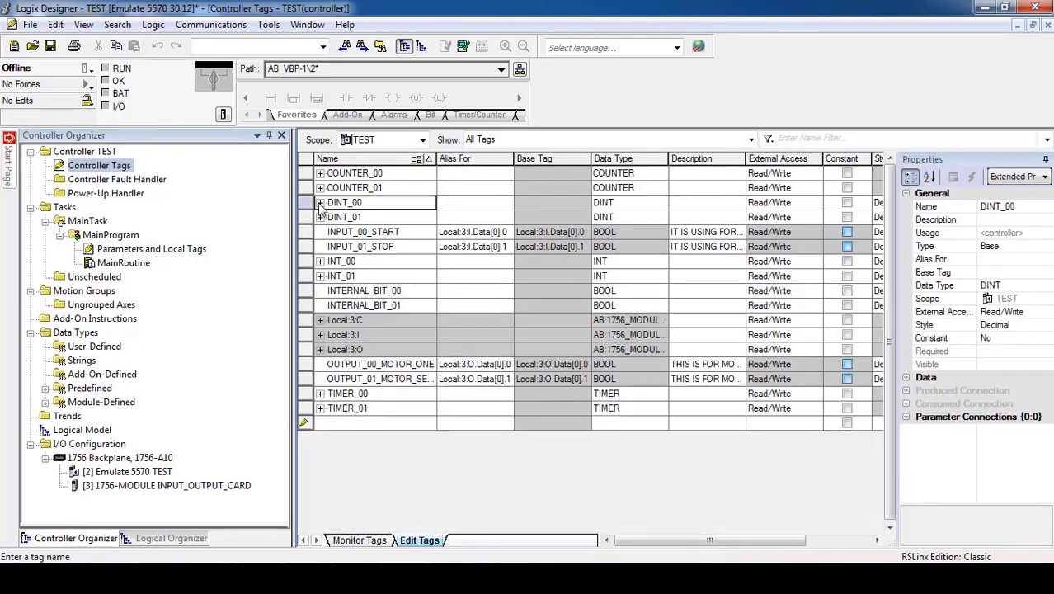
pyautogui.scroll(-3, 373, 252)
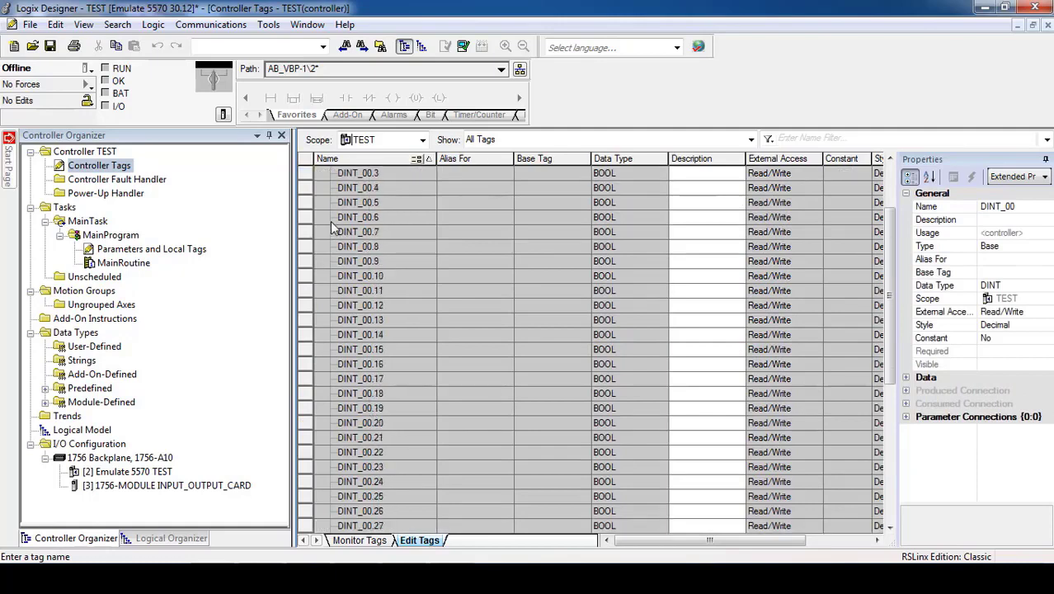
pyautogui.scroll(3, 330, 222)
pyautogui.click(320, 173)
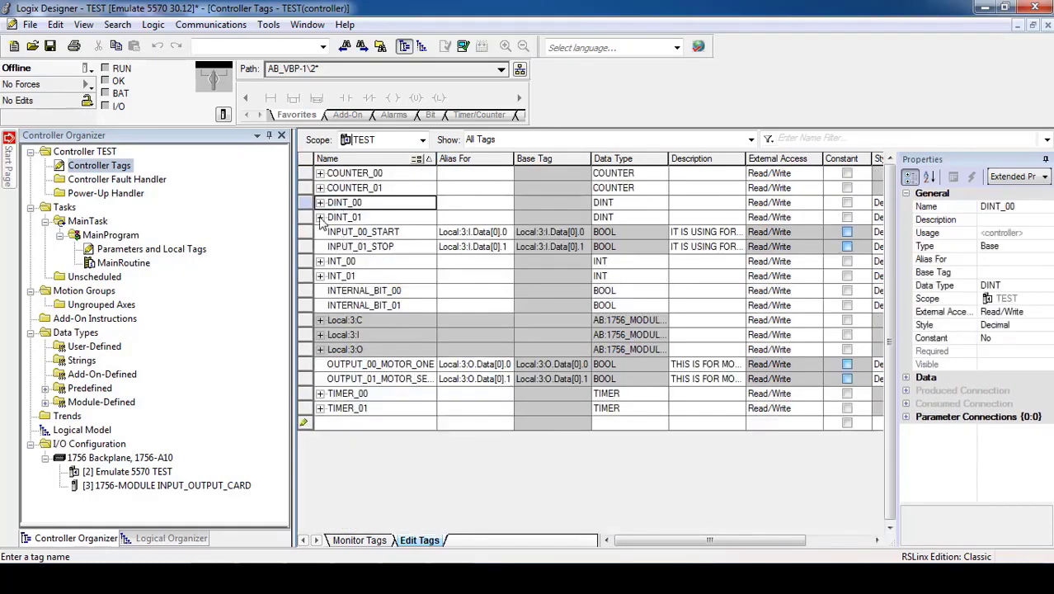
pyautogui.click(321, 217)
pyautogui.scroll(-3, 379, 310)
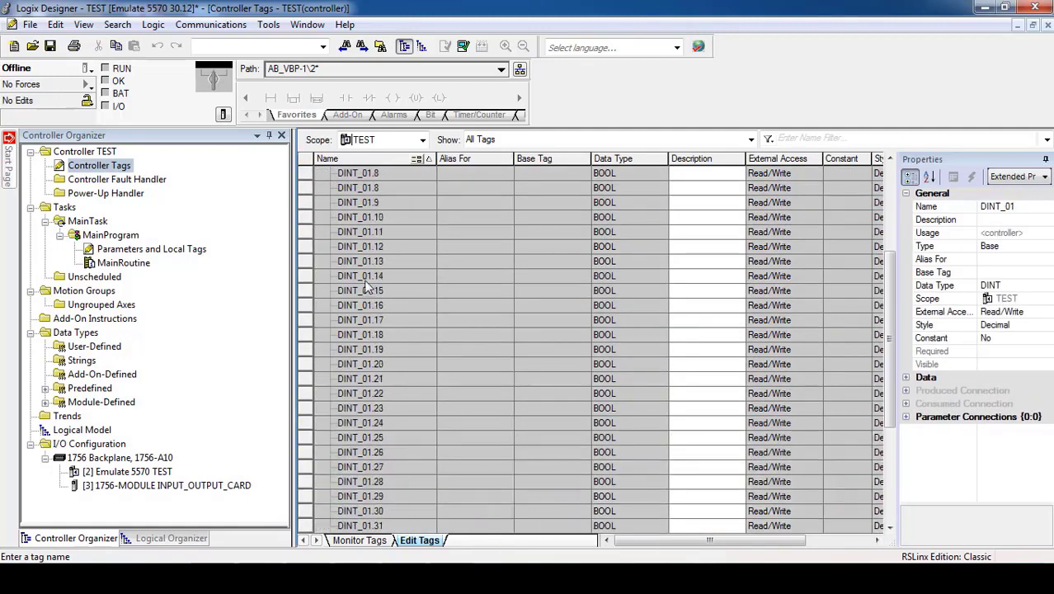
pyautogui.scroll(3, 330, 240)
pyautogui.click(320, 202)
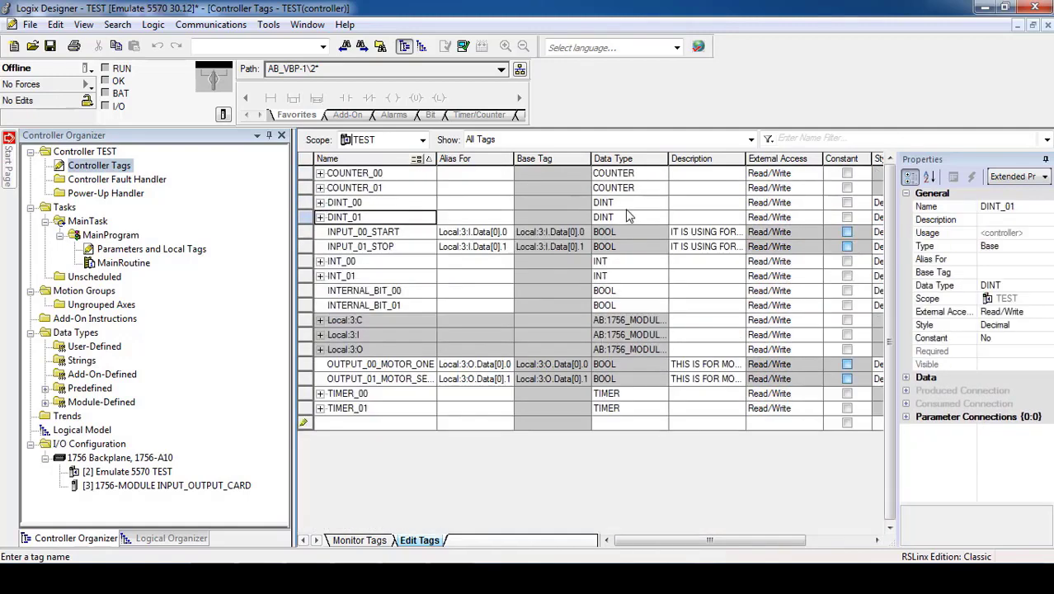
pyautogui.click(1048, 25)
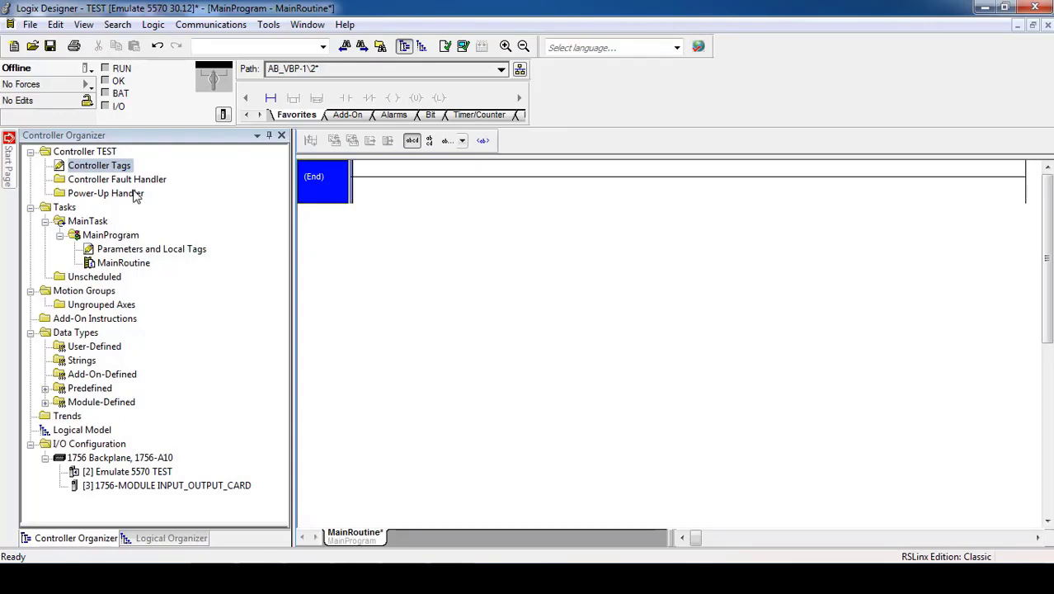
# Create a base-type controller tag named REAL_00 with data type REAL.
pyautogui.rightClick(117, 169)
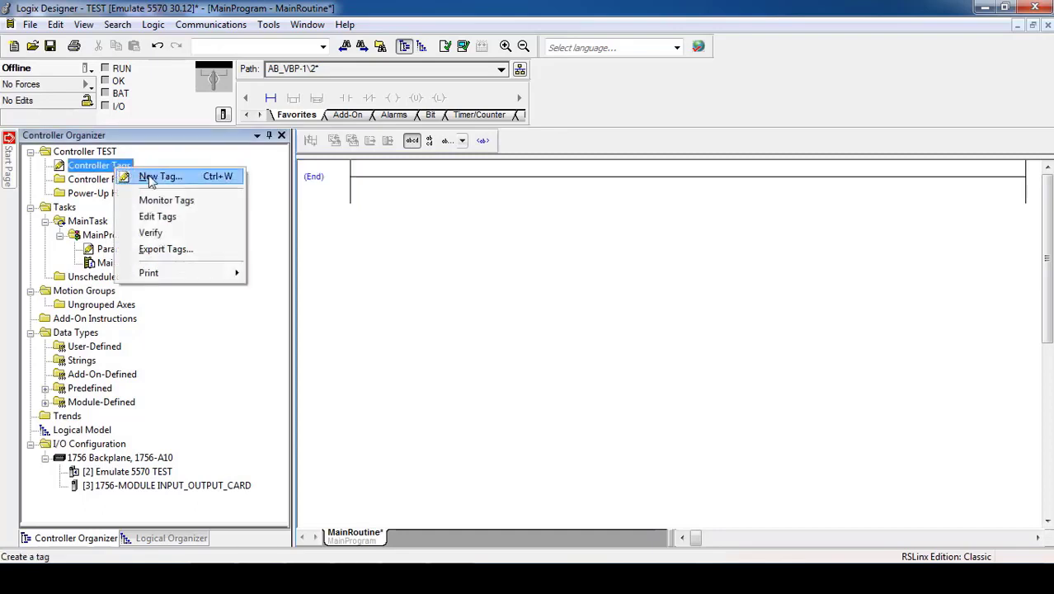
pyautogui.click(148, 175)
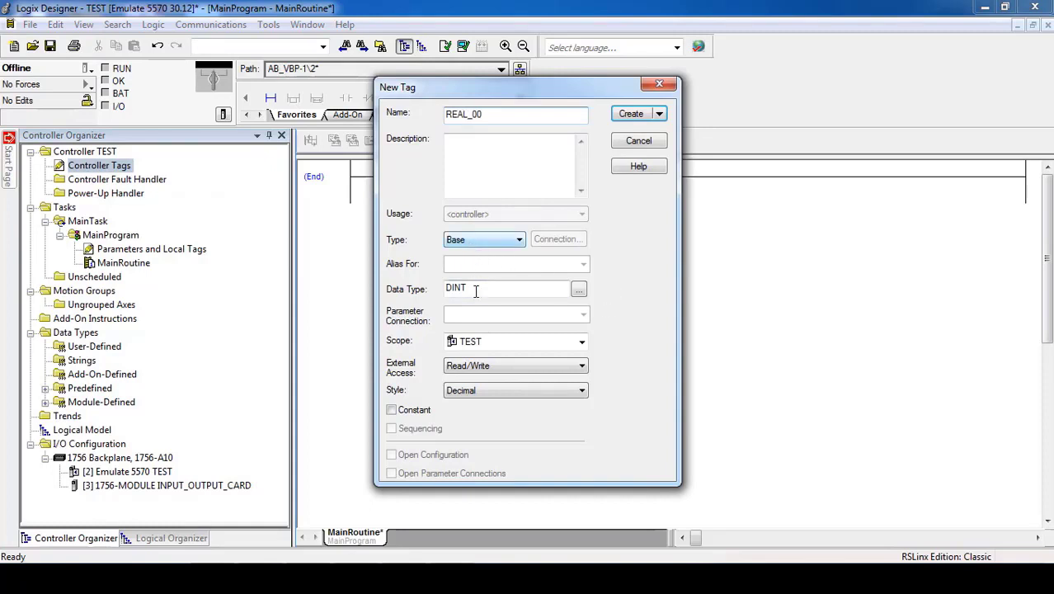
pyautogui.moveTo(478, 289); pyautogui.dragTo(406, 295)
pyautogui.write('REA')
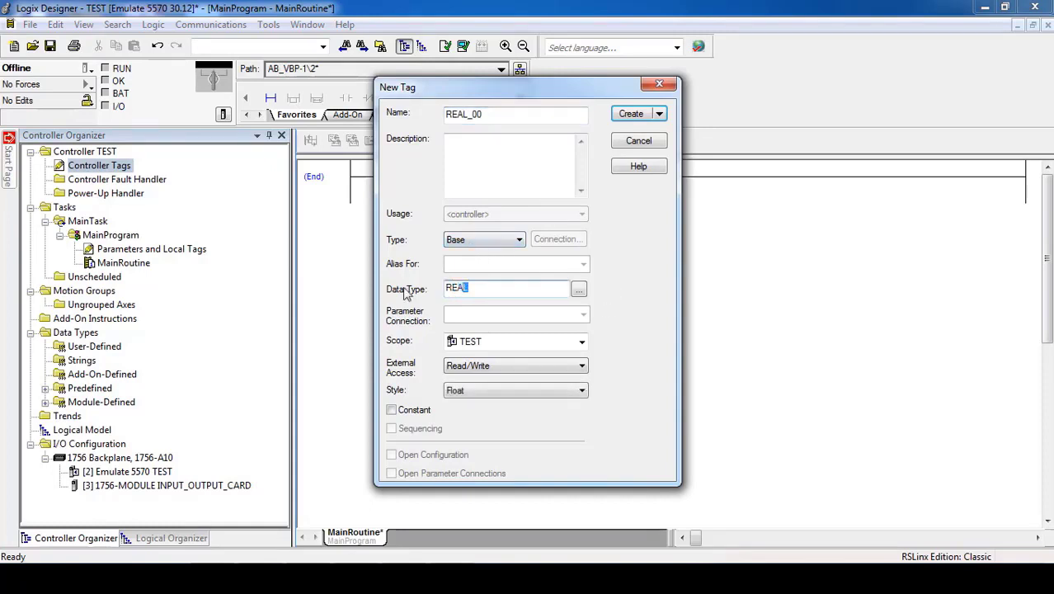
pyautogui.write('L')
pyautogui.click(631, 115)
# Create a second base-type controller tag named REAL_01 with data type REAL.
pyautogui.rightClick(106, 169)
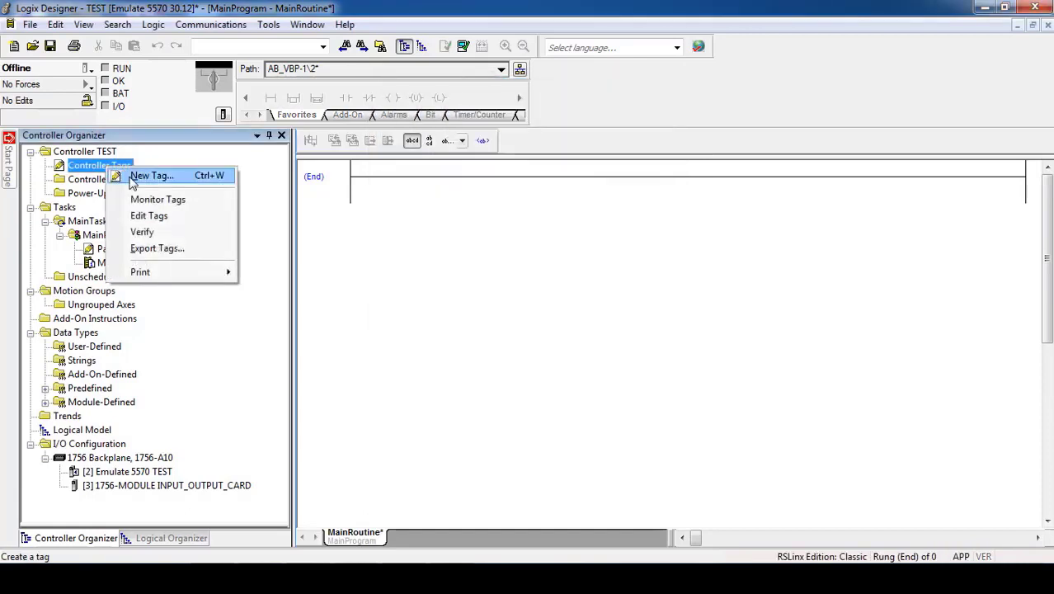
pyautogui.click(152, 174)
pyautogui.write('REAL_01')
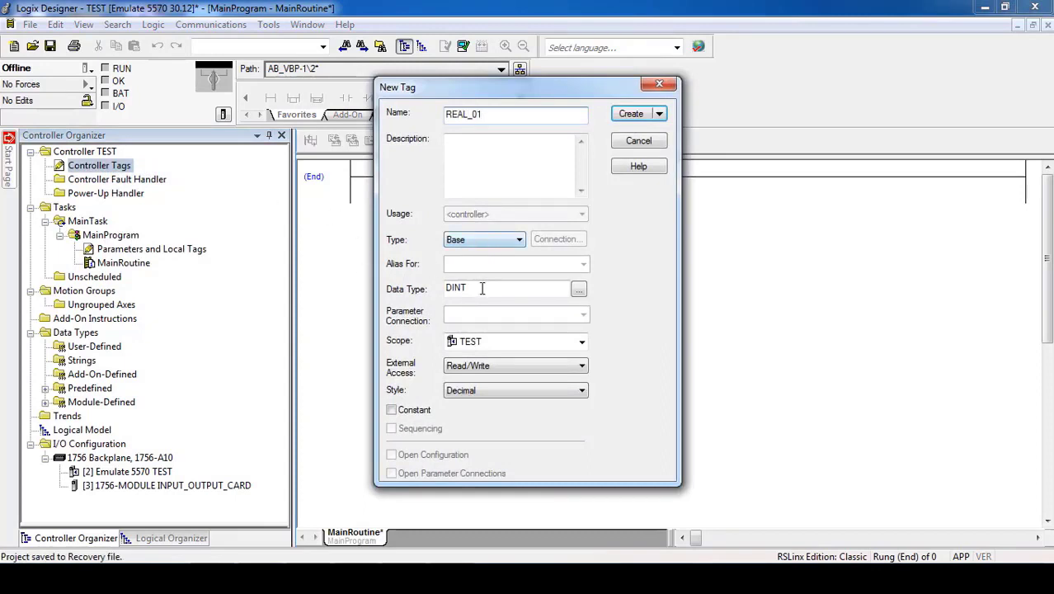
pyautogui.click(481, 288)
pyautogui.write('REAL')
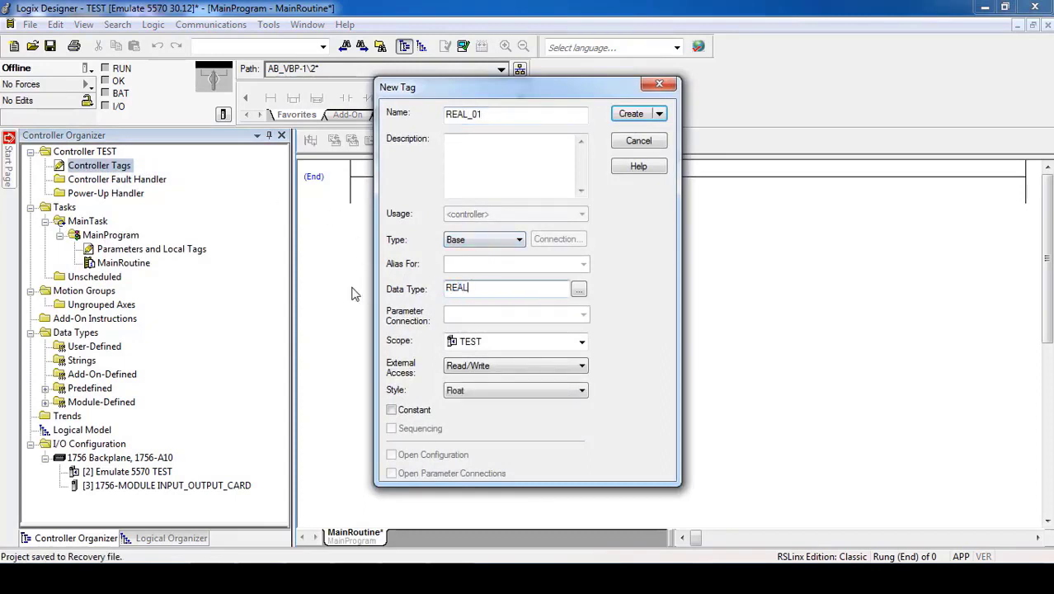
pyautogui.click(634, 115)
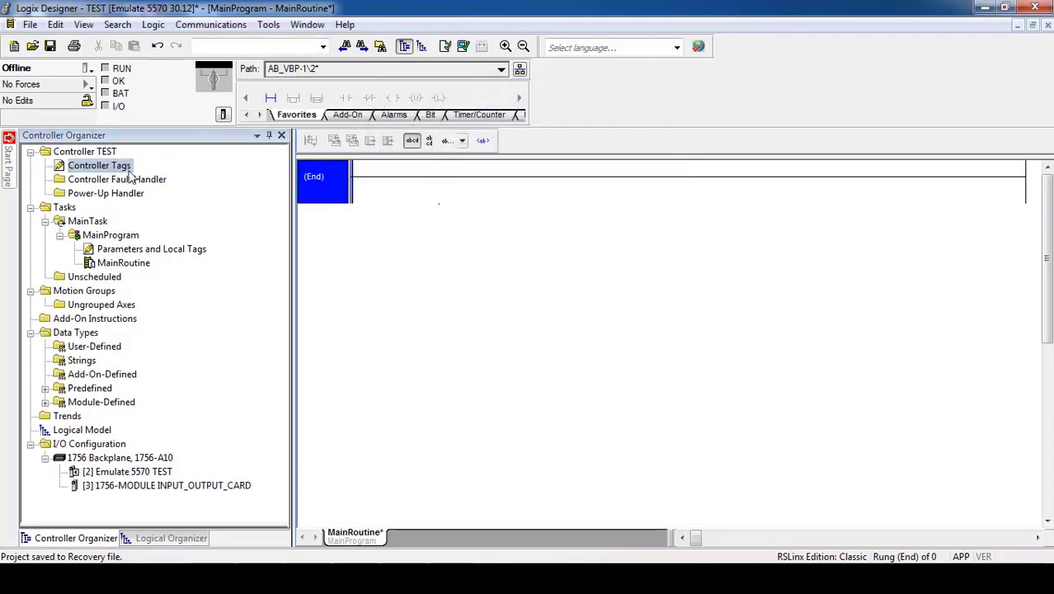
# Open the controller tags for editing, review the data type and display style of REAL_00, and close the tag editor.
pyautogui.rightClick(103, 167)
pyautogui.click(169, 219)
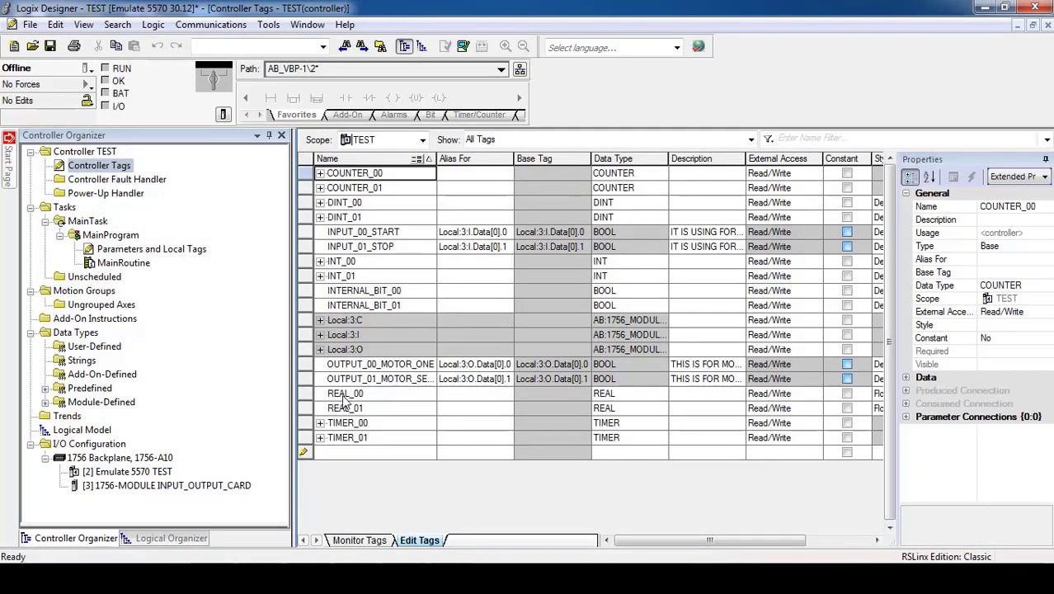
pyautogui.click(347, 396)
pyautogui.click(640, 396)
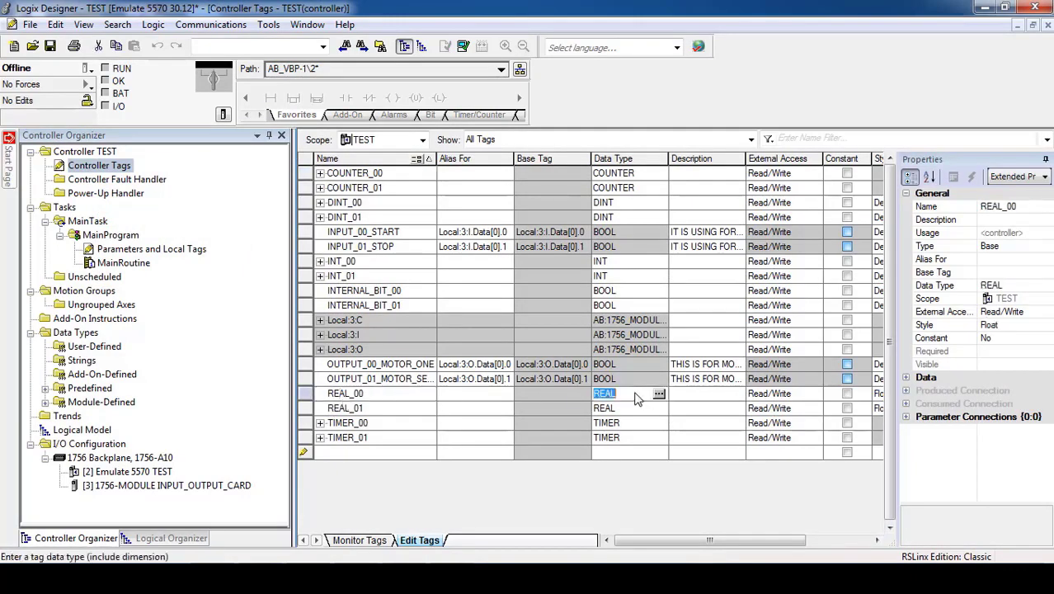
pyautogui.moveTo(672, 540); pyautogui.dragTo(737, 541)
pyautogui.click(813, 394)
pyautogui.click(818, 394)
pyautogui.click(822, 403)
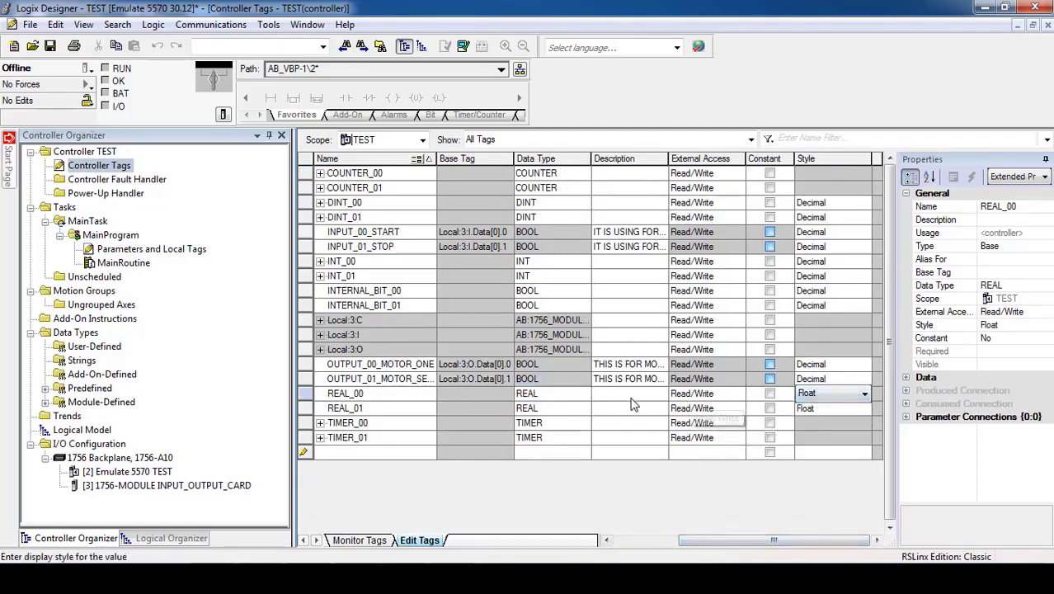
pyautogui.click(1048, 25)
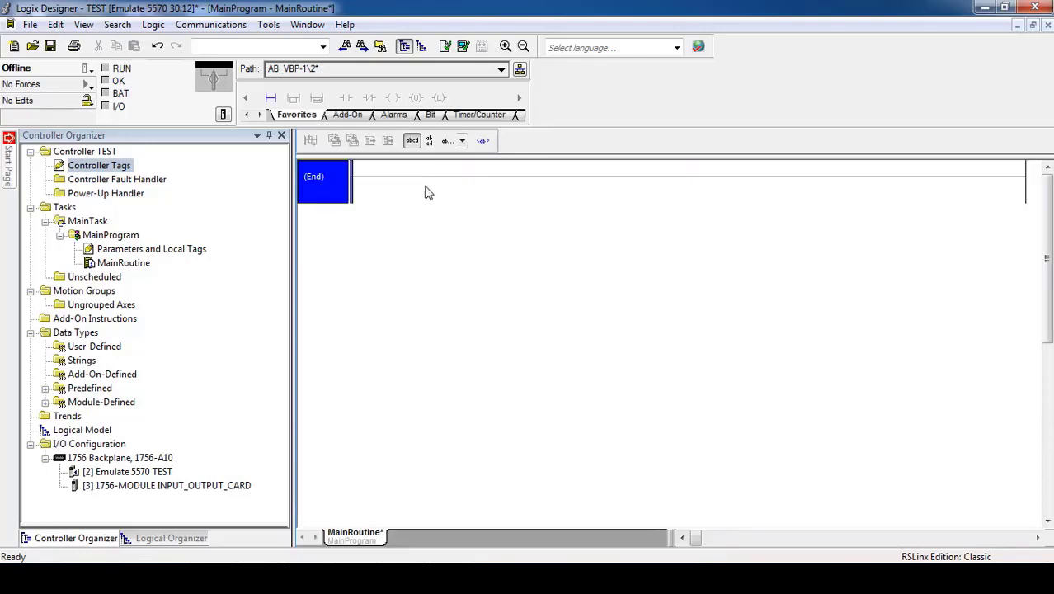
# Download the TEST project to the Logix Emulate controller at path AB_VBP-1\2 and put the controller back in Remote Run mode.
pyautogui.click(213, 25)
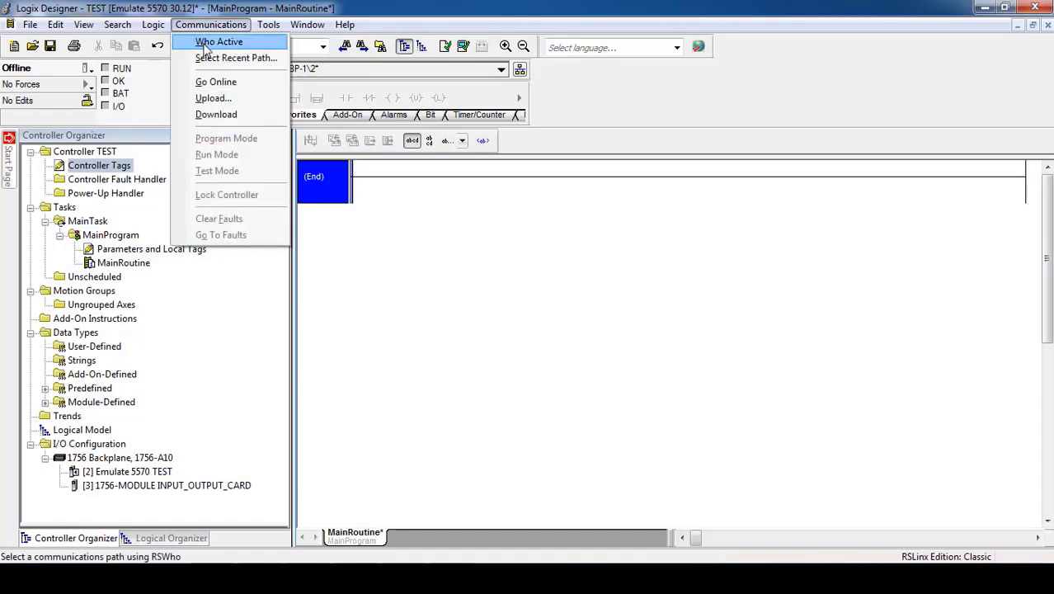
pyautogui.click(216, 42)
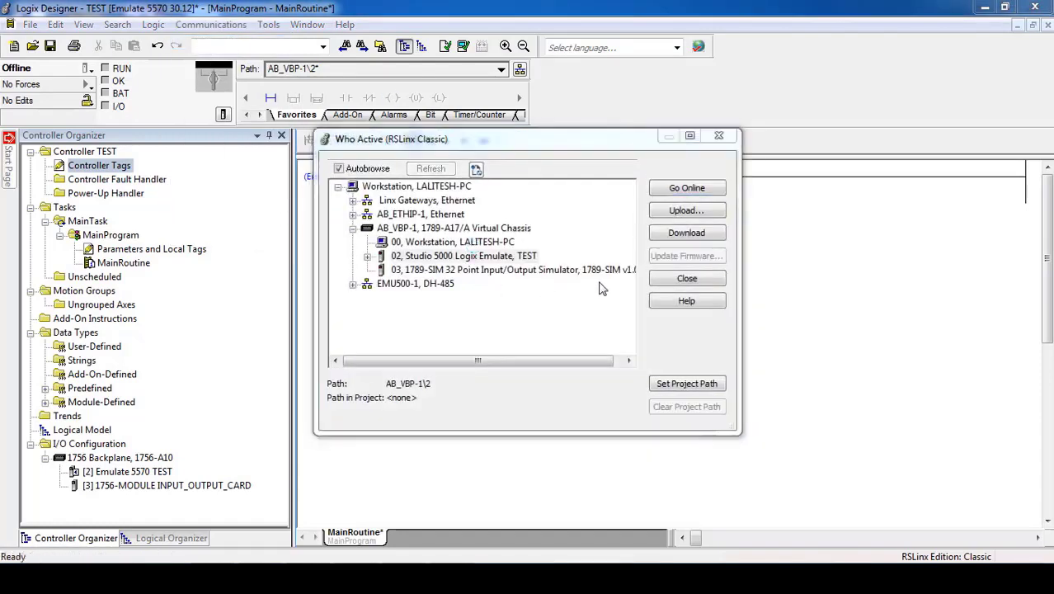
pyautogui.click(687, 235)
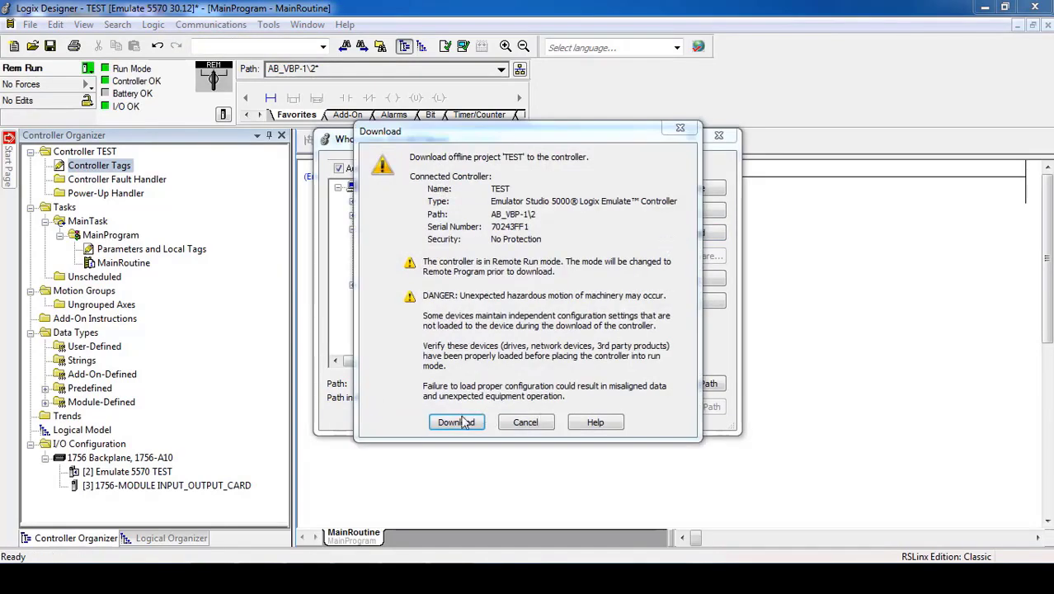
pyautogui.click(460, 421)
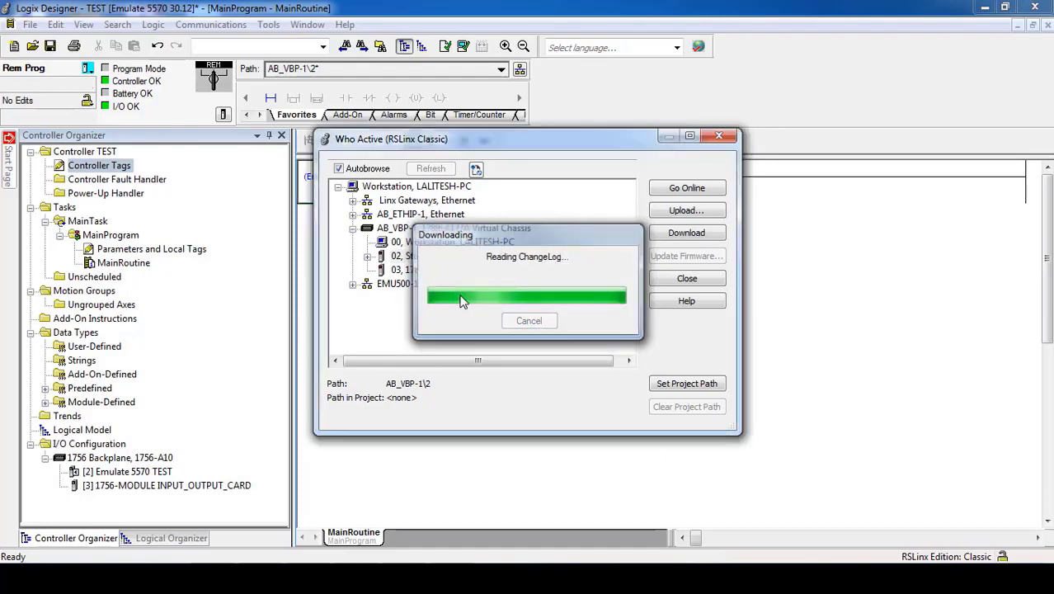
pyautogui.click(593, 327)
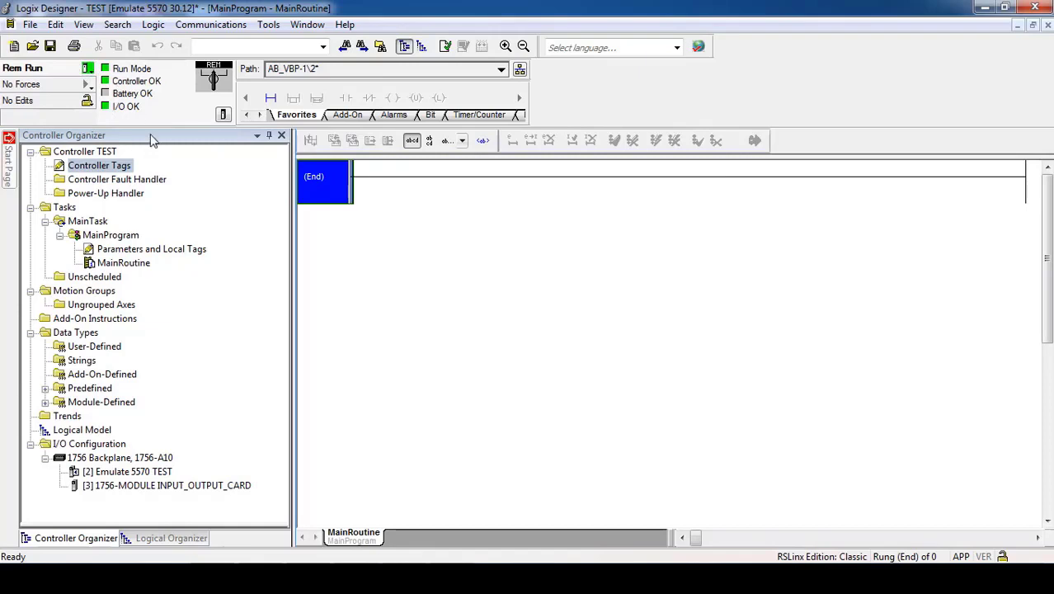
# Open the controller tags for monitoring with a wider Name column and check the values of INPUT_00_START and INPUT_01_STOP.
pyautogui.rightClick(105, 169)
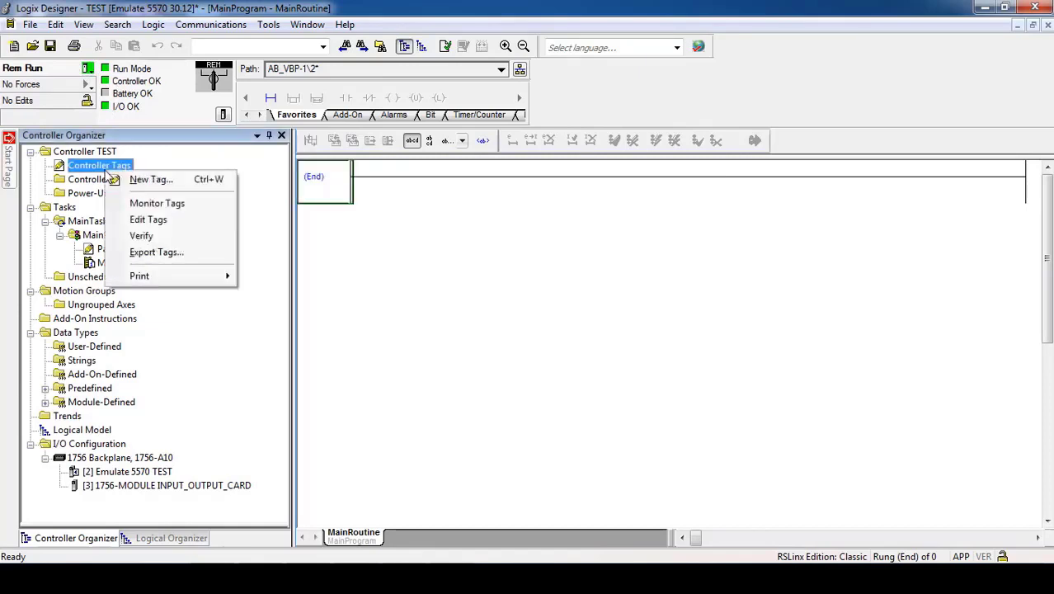
pyautogui.click(145, 205)
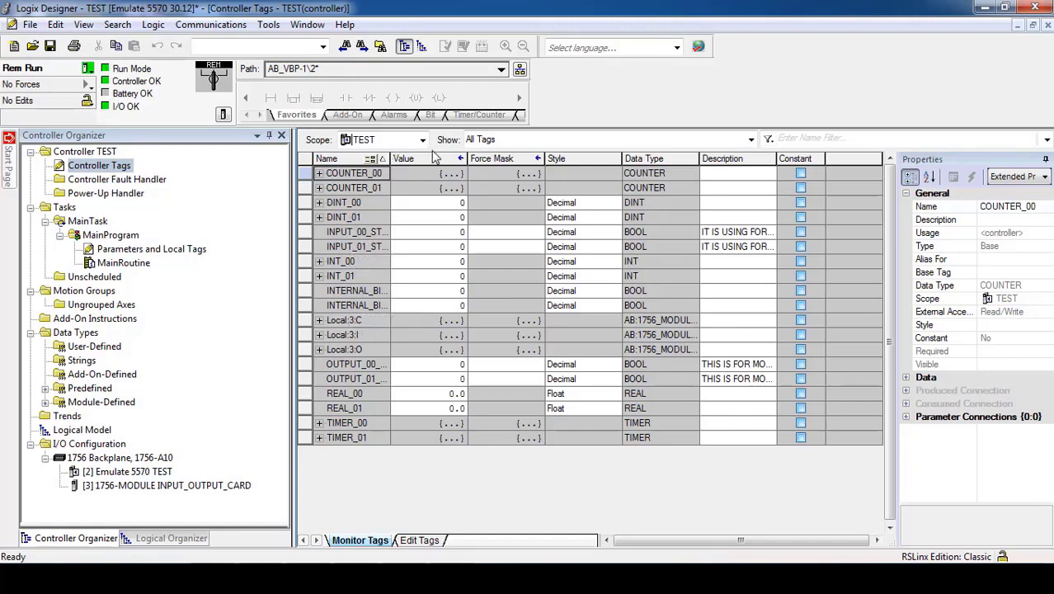
pyautogui.moveTo(392, 158); pyautogui.dragTo(435, 159)
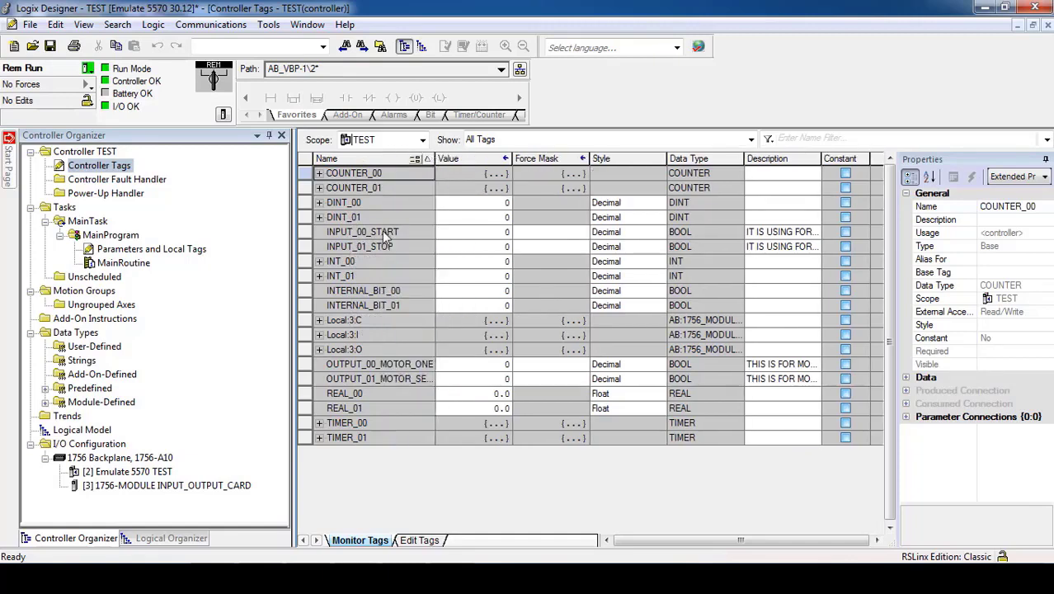
pyautogui.click(386, 232)
pyautogui.click(495, 235)
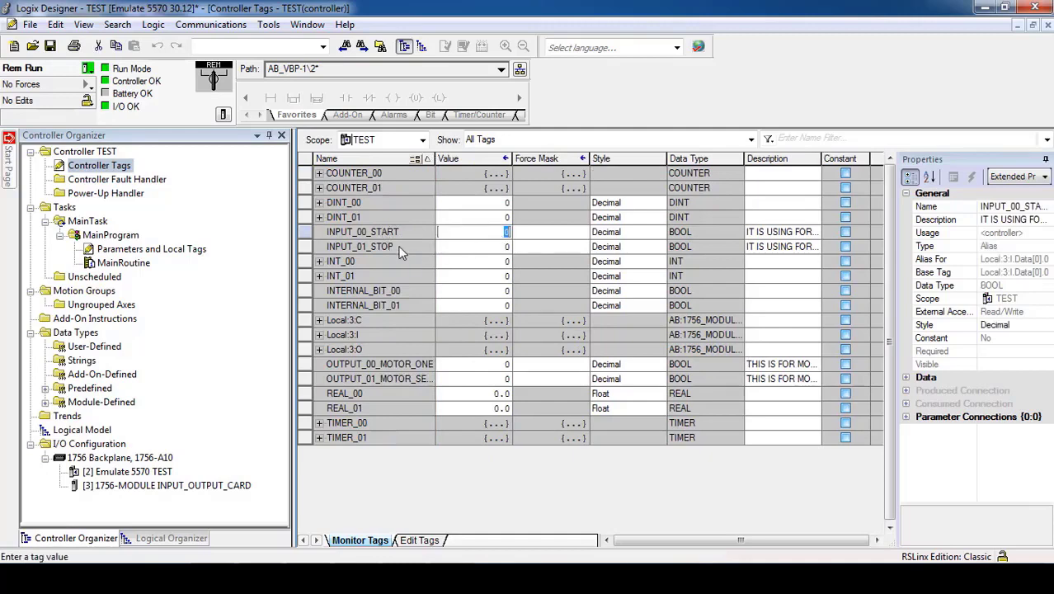
pyautogui.click(499, 248)
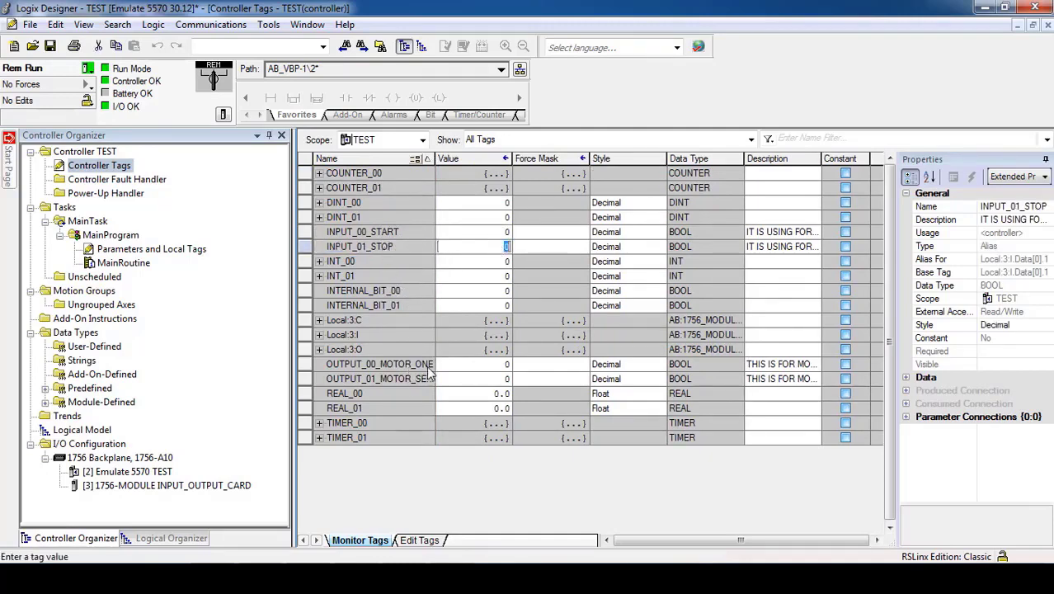
# Widen the Name column to fit the output tag names and check the values of OUTPUT_00_MOTOR_ONE and OUTPUT_01_MOTOR_SECOND.
pyautogui.moveTo(435, 159); pyautogui.dragTo(461, 158)
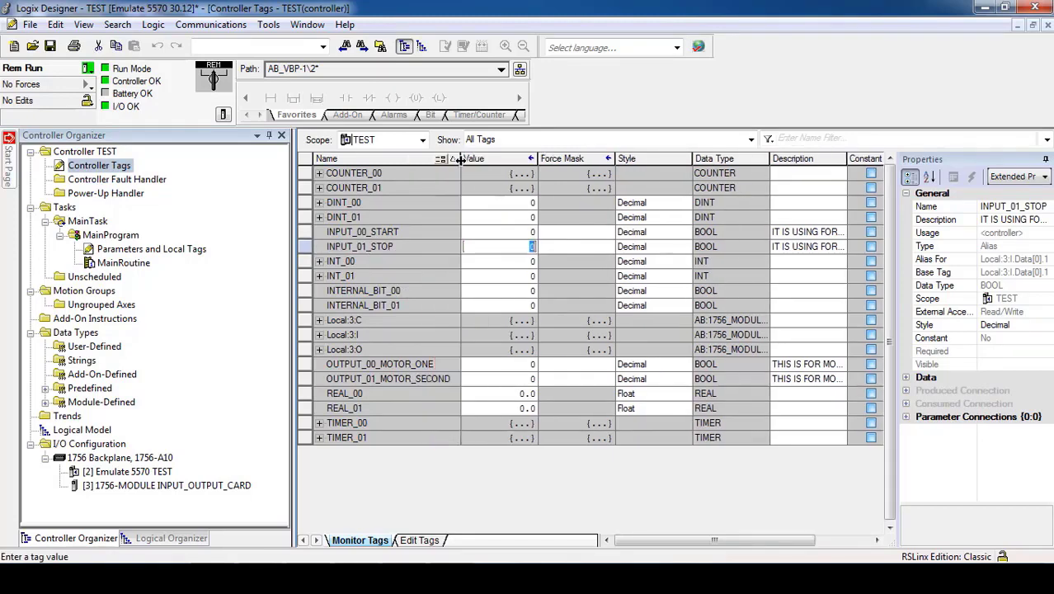
pyautogui.click(526, 366)
pyautogui.click(529, 380)
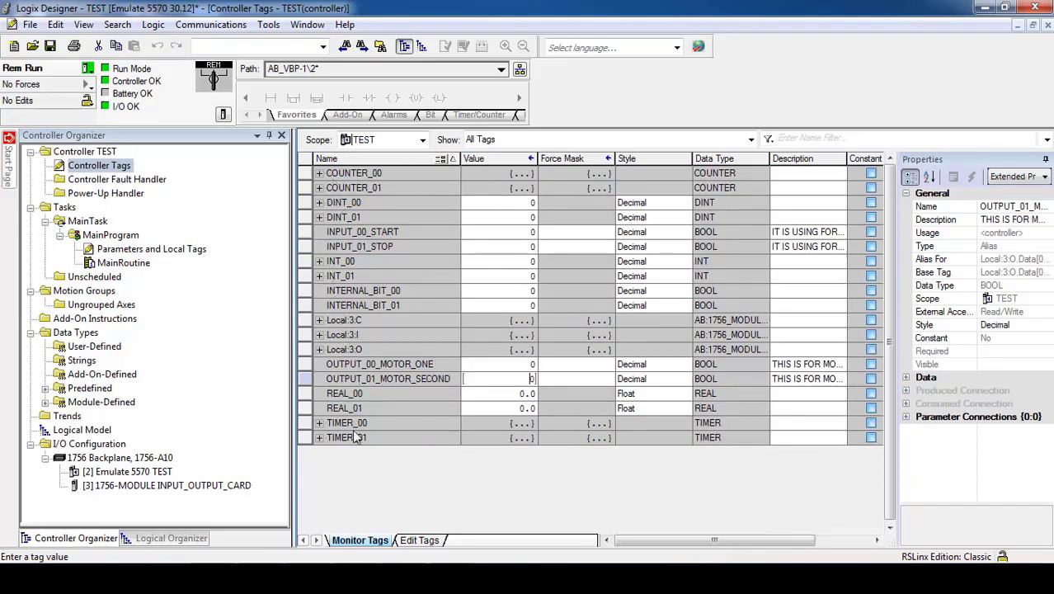
# Review the member values of TIMER_00 and TIMER_01, collapsing each timer tag again.
pyautogui.click(319, 424)
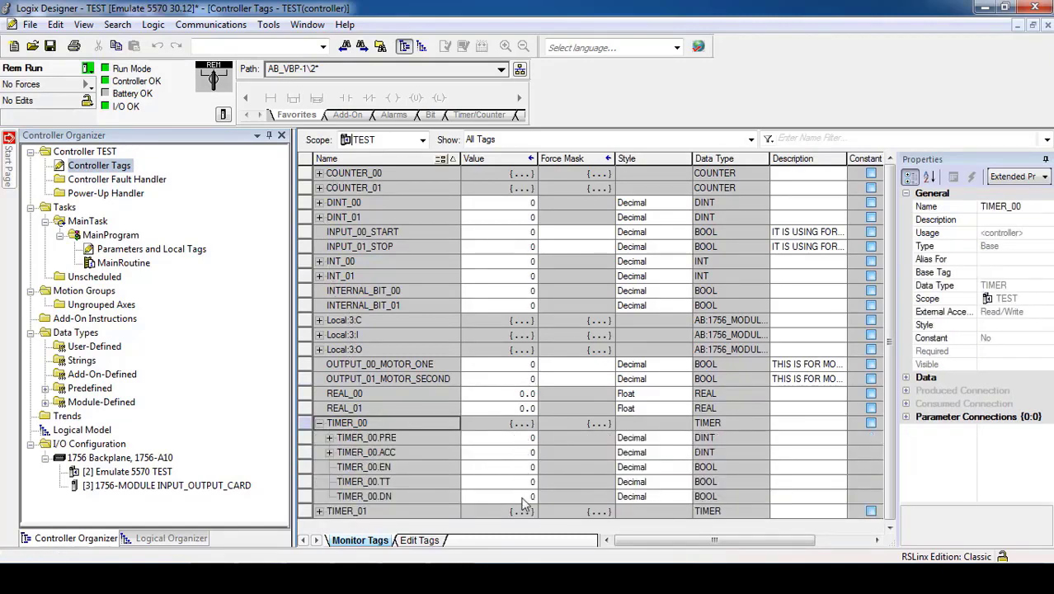
pyautogui.click(319, 423)
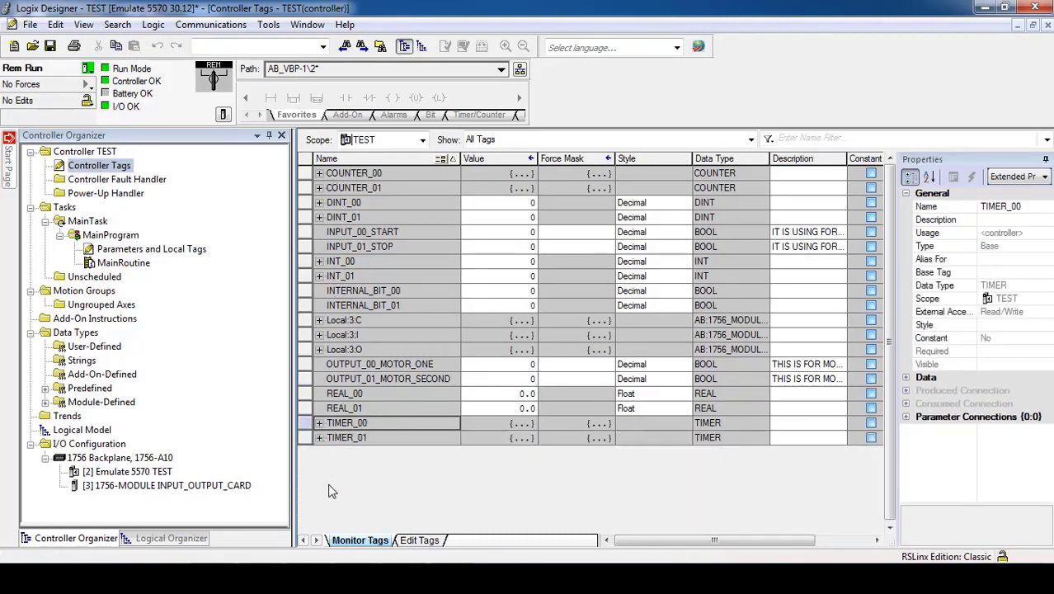
pyautogui.click(320, 438)
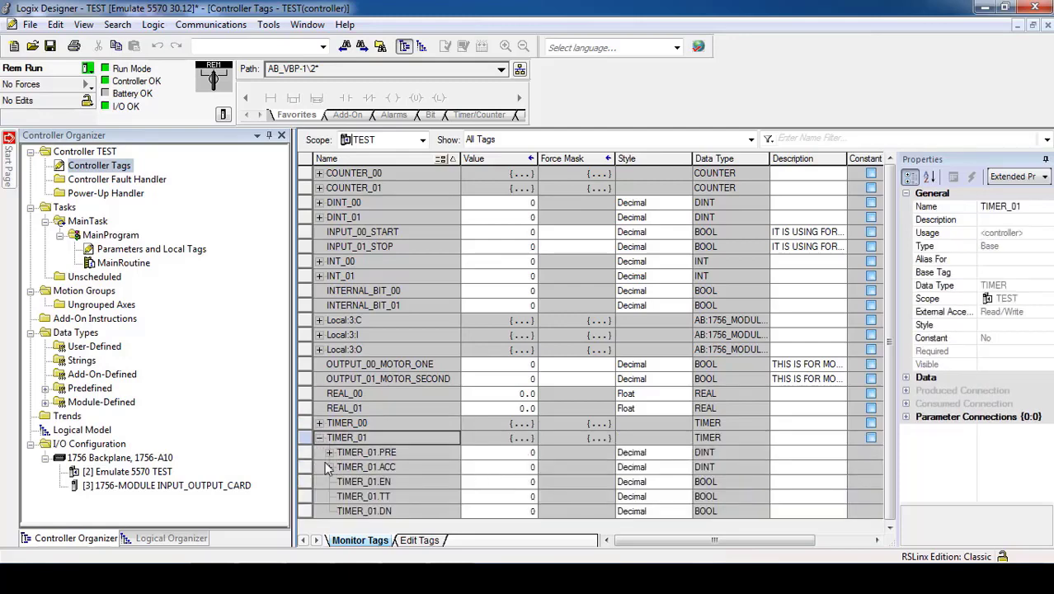
pyautogui.click(323, 452)
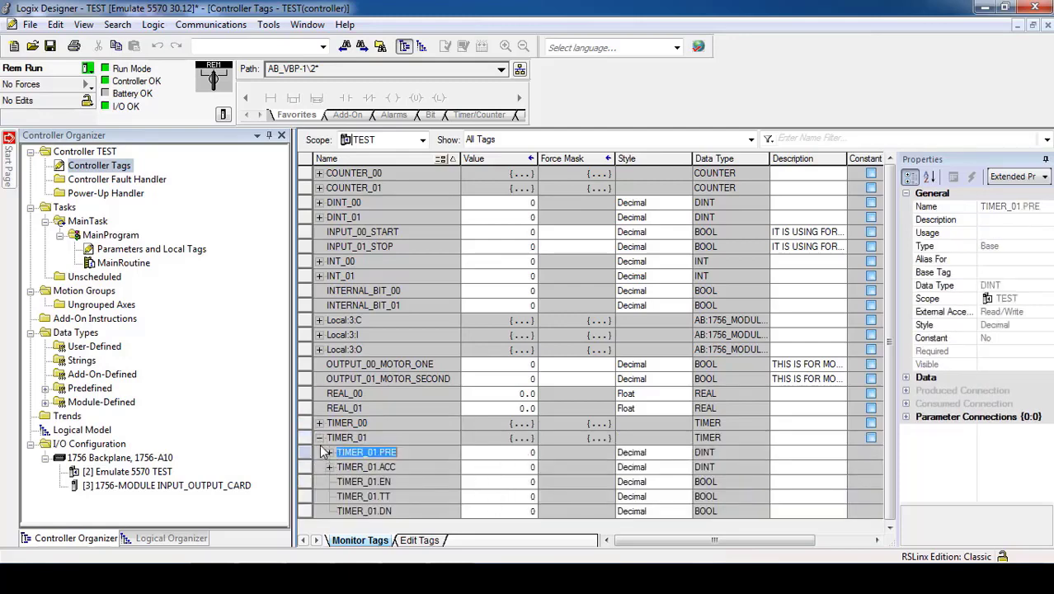
pyautogui.click(319, 438)
# Check the monitored values of the REAL, INT and DINT tags, including the individual bits of INT_00.
pyautogui.click(351, 395)
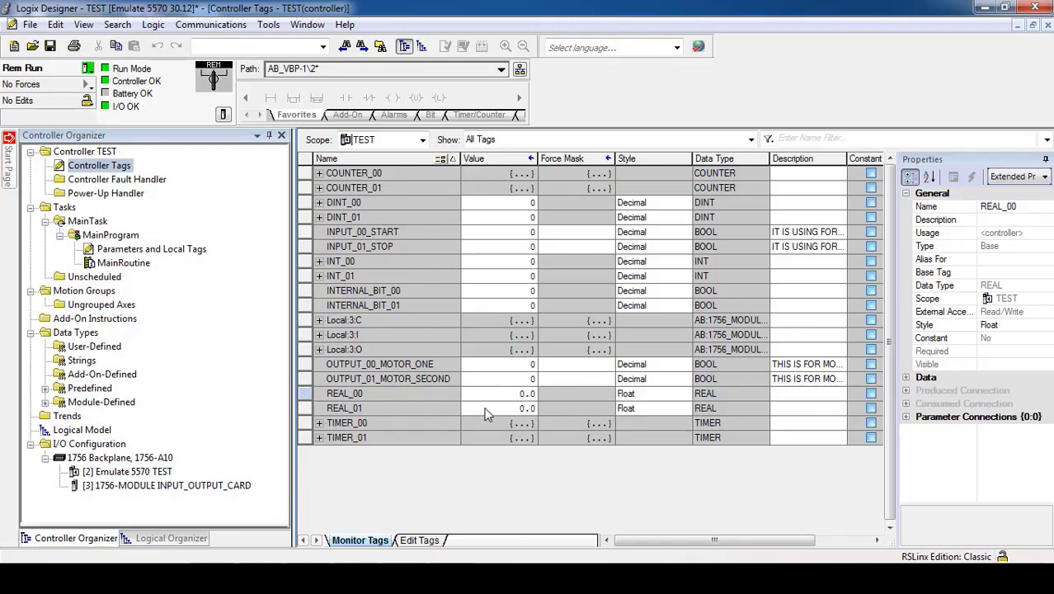
pyautogui.click(342, 264)
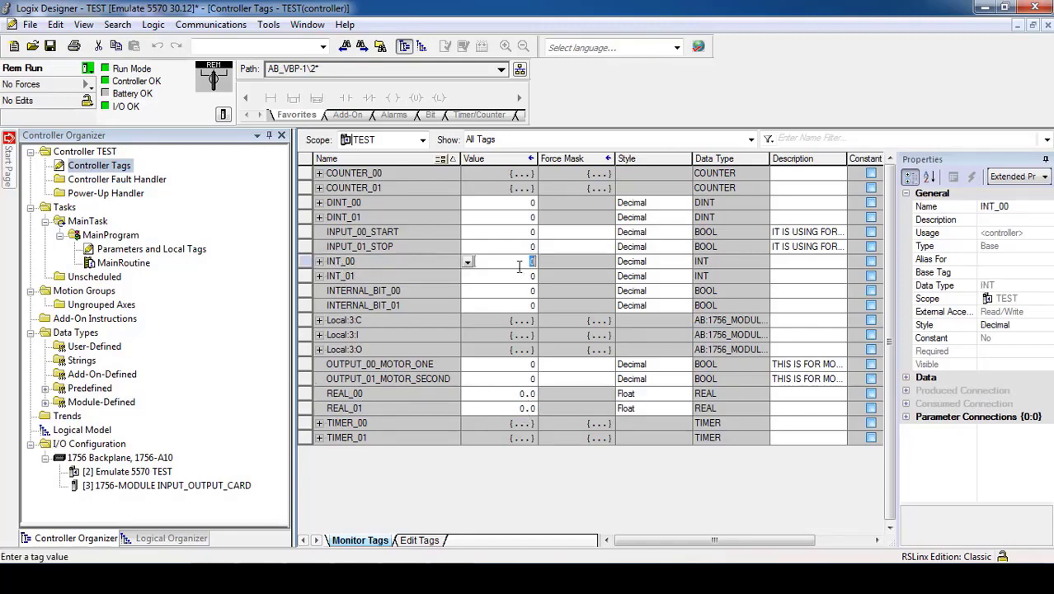
pyautogui.click(317, 268)
pyautogui.click(319, 263)
pyautogui.click(318, 262)
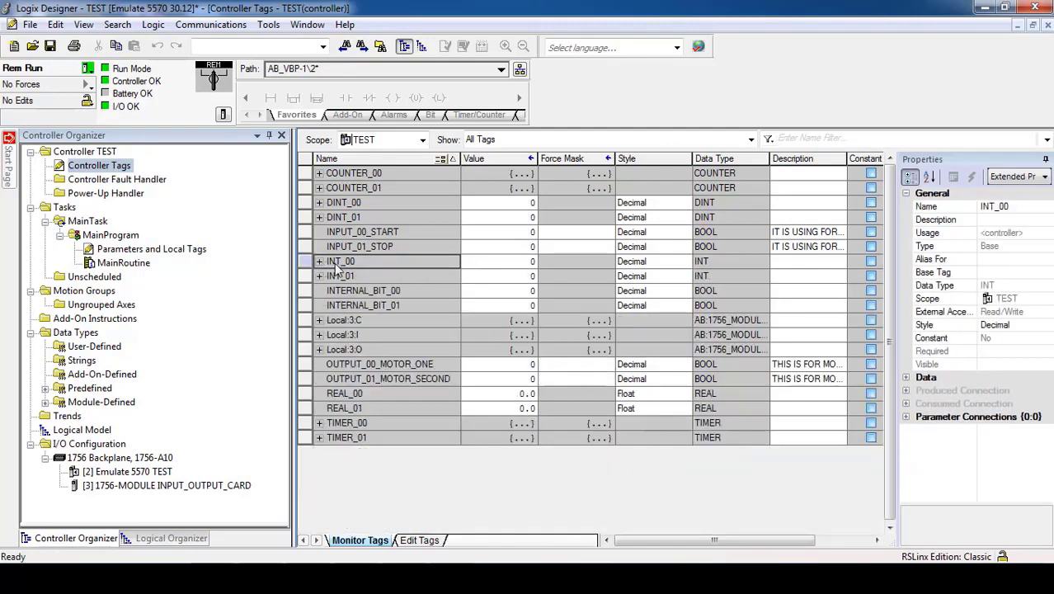
pyautogui.click(520, 276)
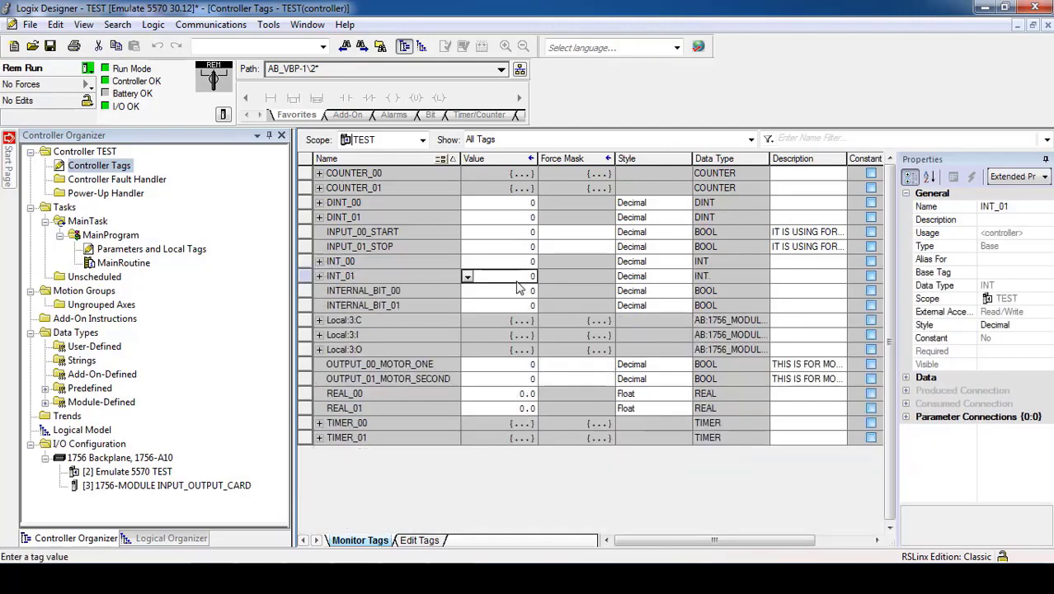
pyautogui.click(338, 206)
pyautogui.press('Down')
# Review the member values of COUNTER_00 and COUNTER_01, and close the controller tags monitor.
pyautogui.click(320, 174)
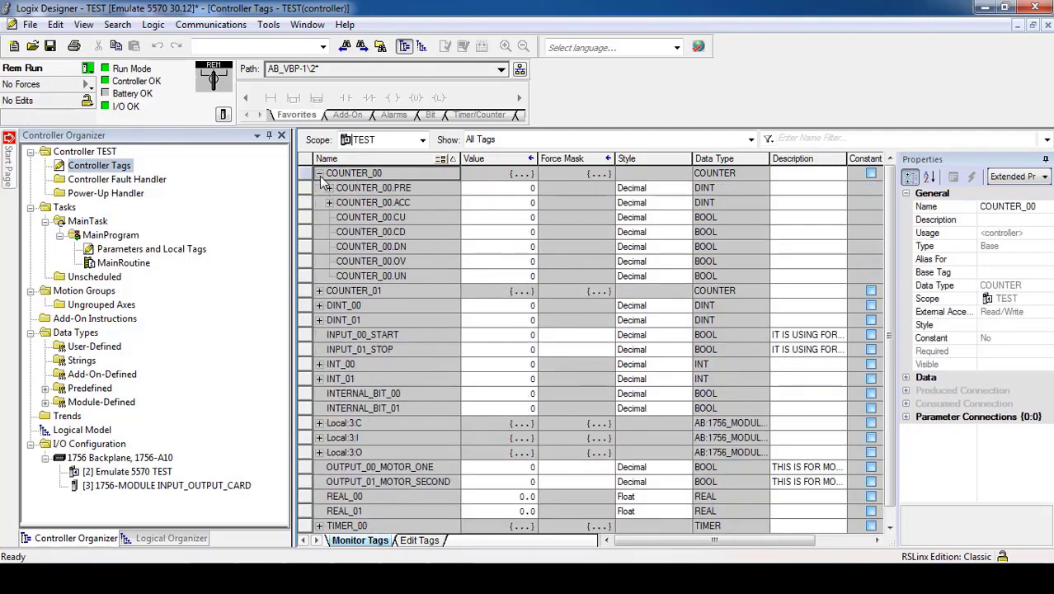
pyautogui.click(409, 202)
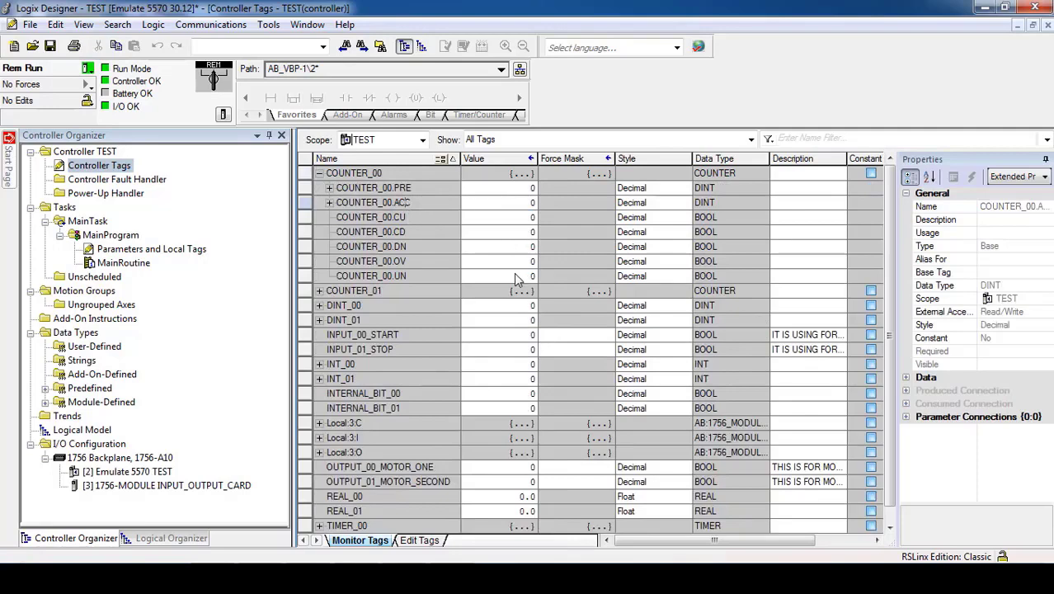
pyautogui.click(320, 173)
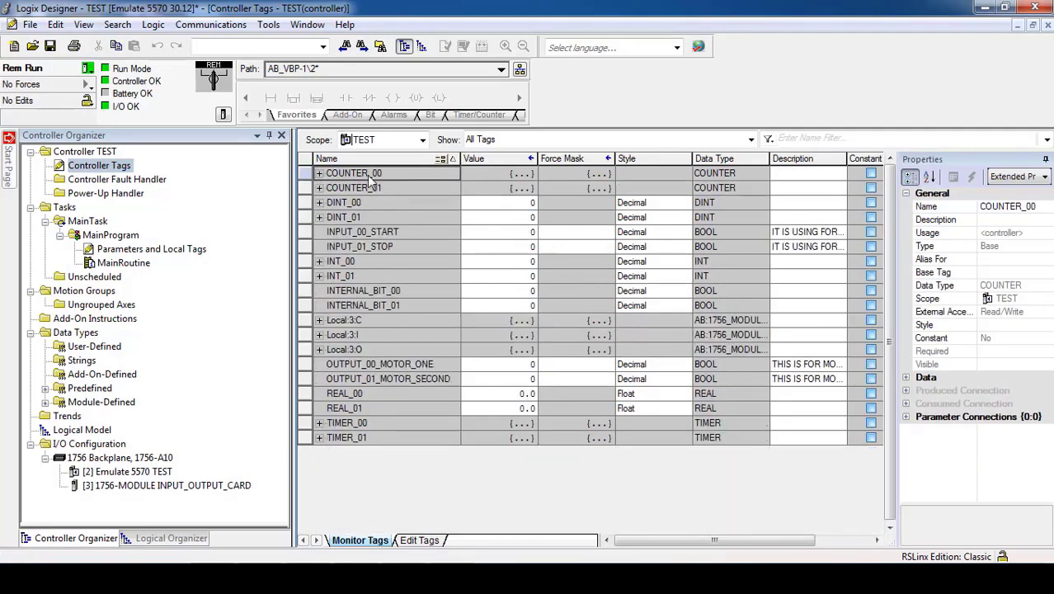
pyautogui.click(319, 188)
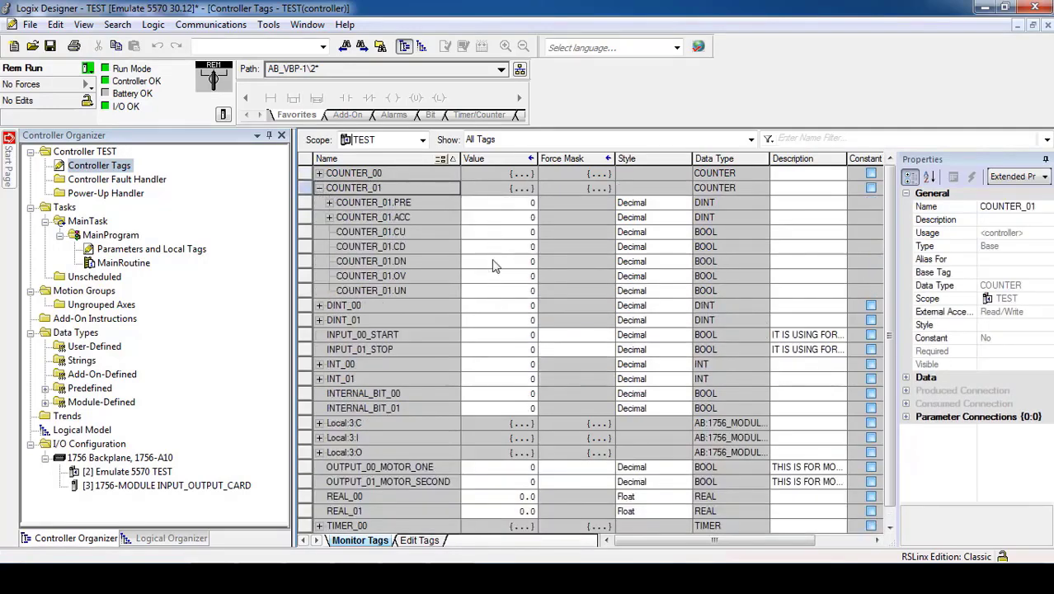
pyautogui.scroll(-1, 495, 285)
pyautogui.scroll(1, 507, 330)
pyautogui.click(1047, 25)
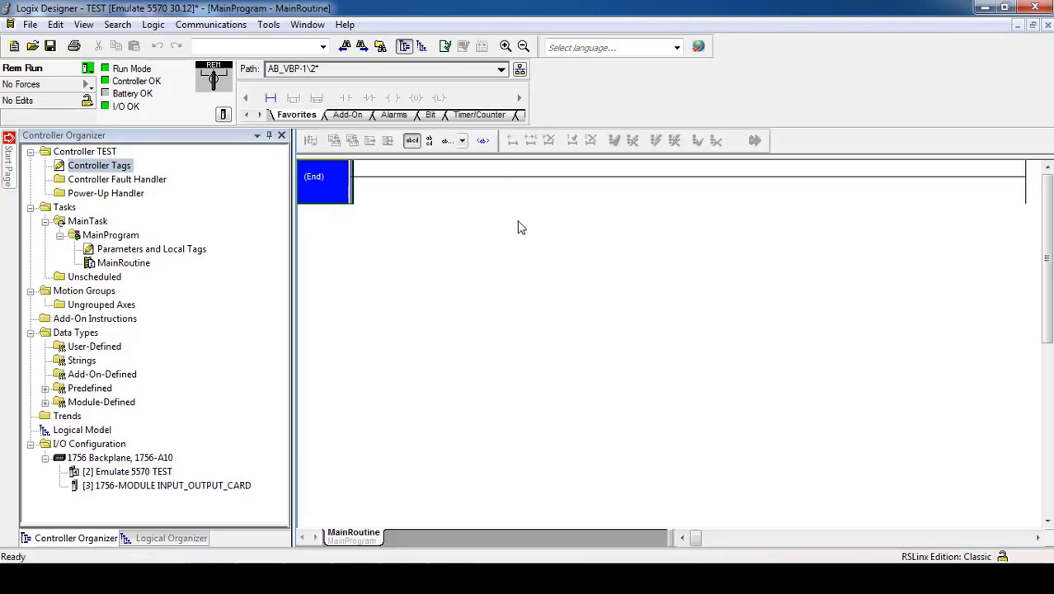
# Reopen the controller tags as a floating window and move it down to uncover the MainRoutine window's header.
pyautogui.doubleClick(110, 170)
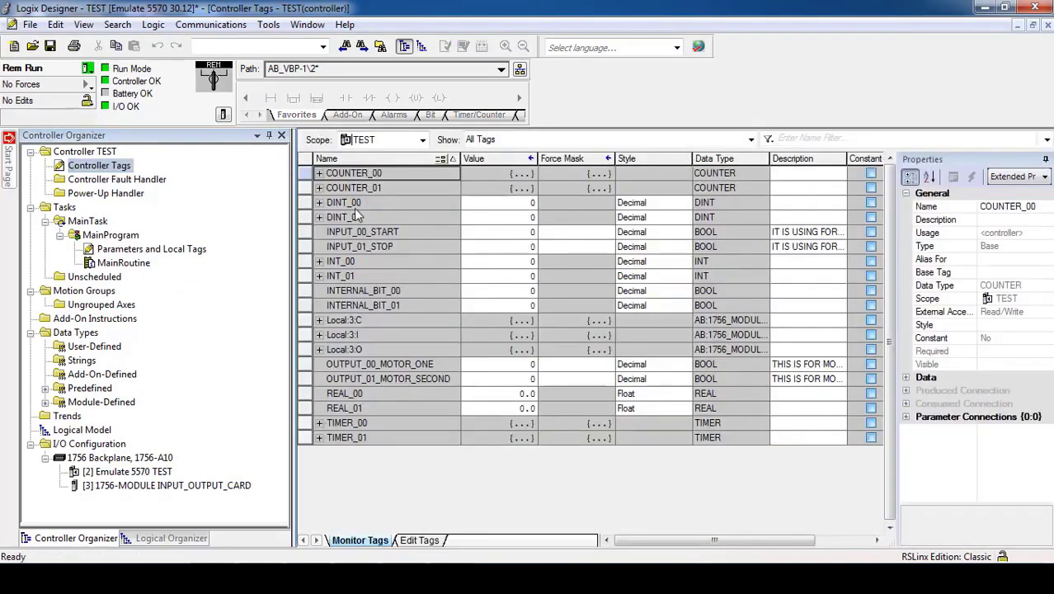
pyautogui.click(1032, 25)
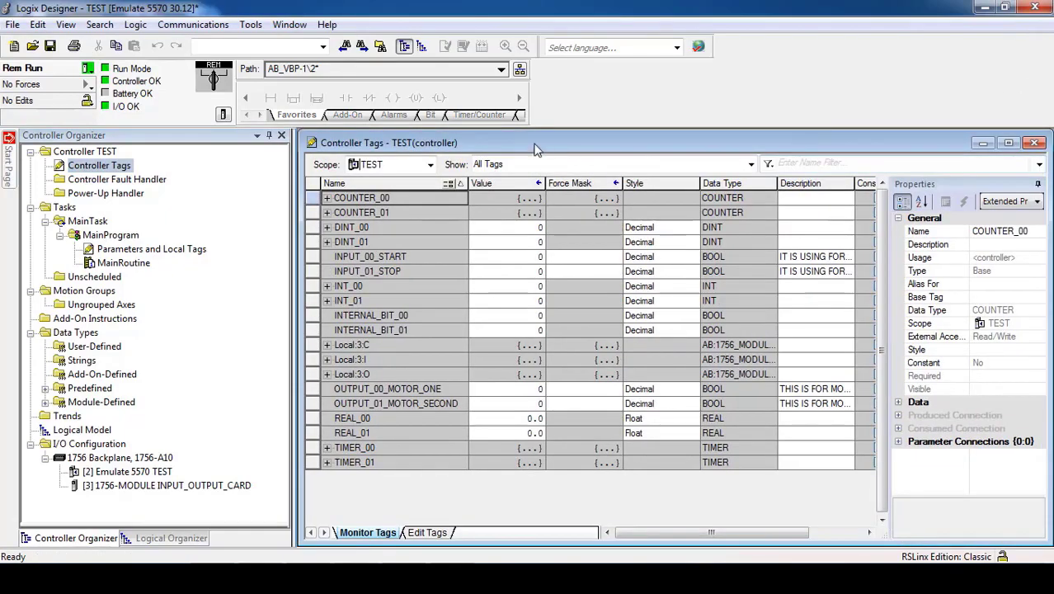
pyautogui.moveTo(487, 151); pyautogui.dragTo(496, 217)
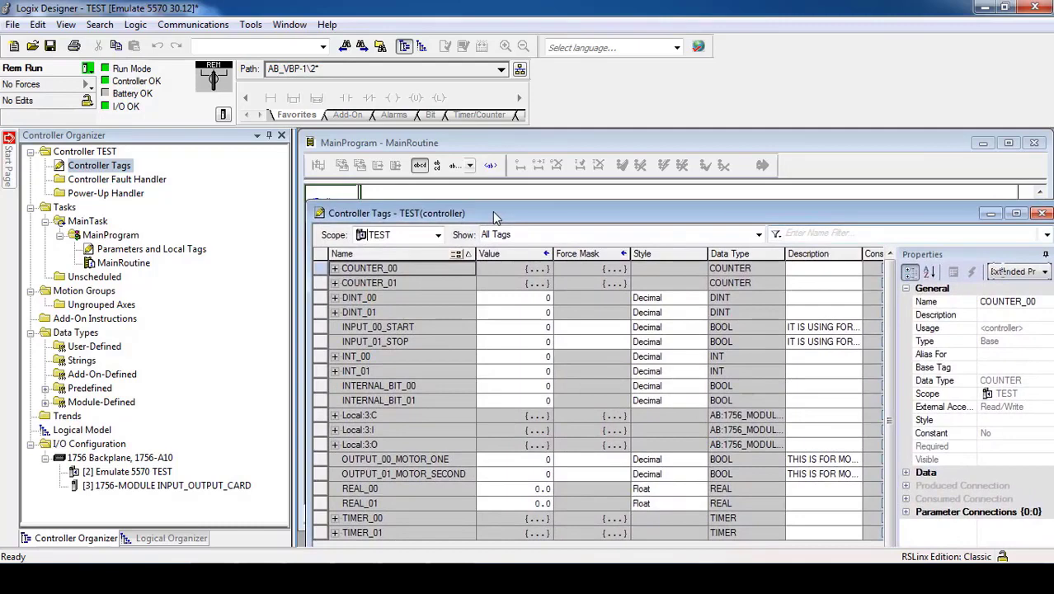